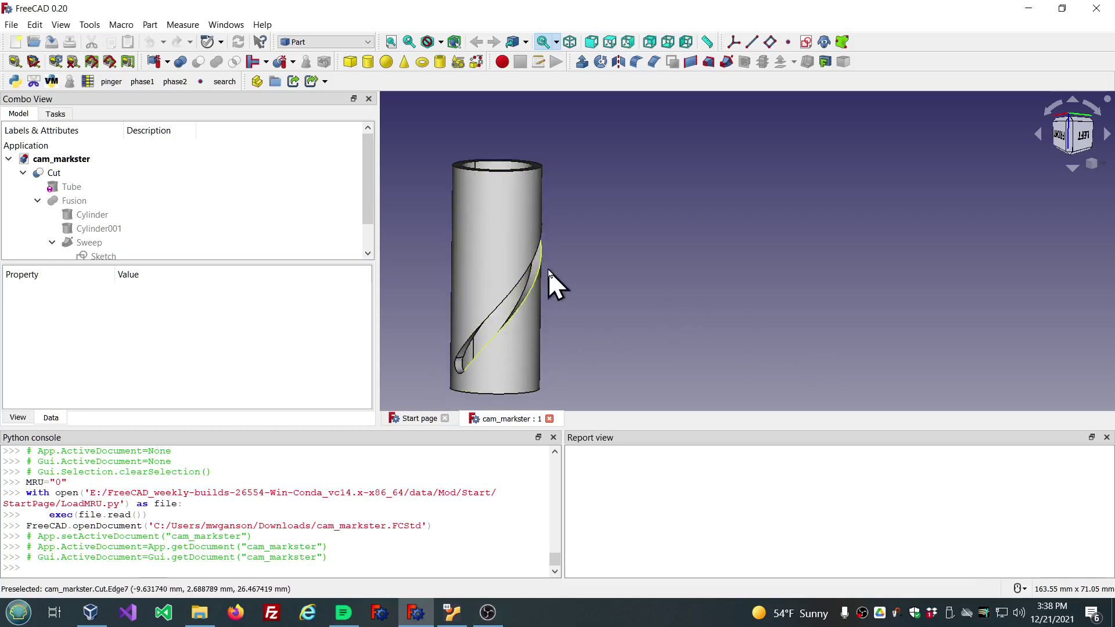
scroll(588, 355, "up", 3)
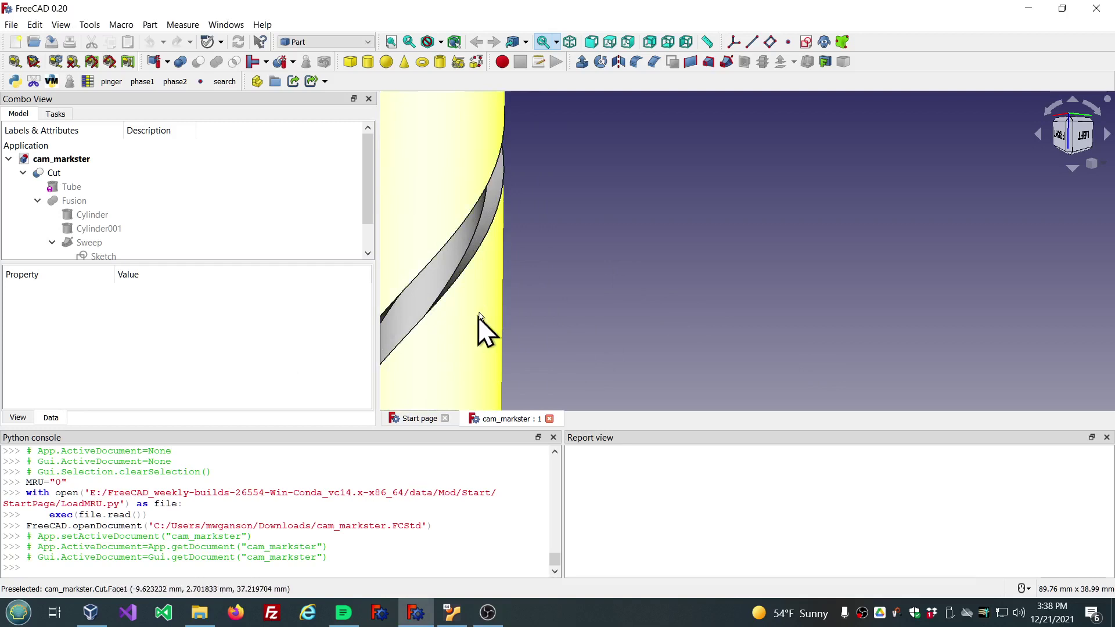
scroll(631, 296, "down", 3)
scroll(514, 301, "up", 3)
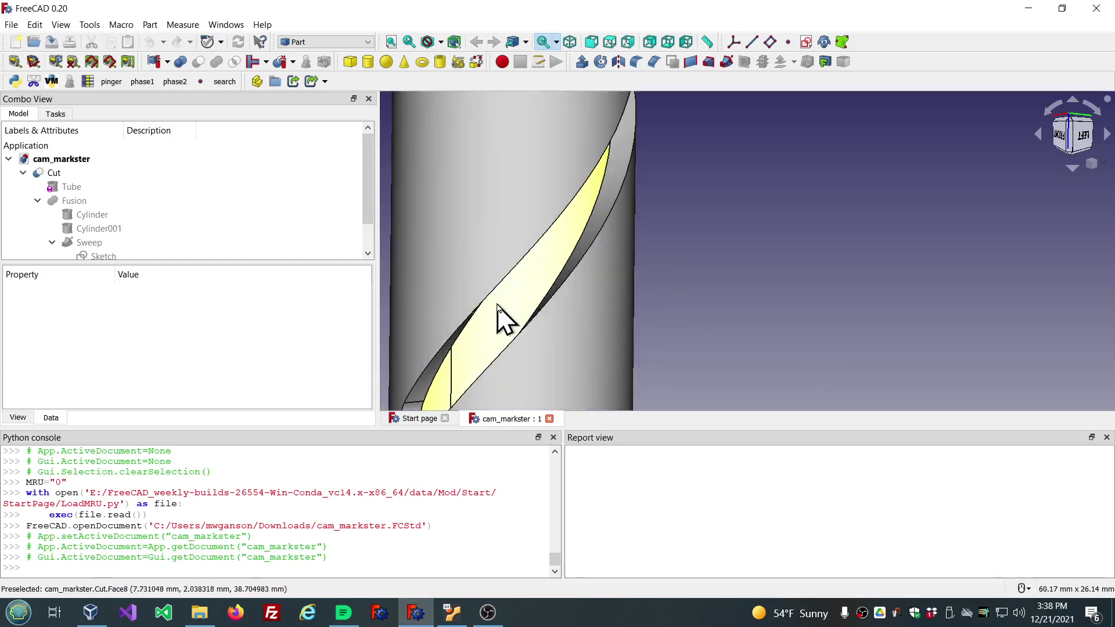
scroll(503, 302, "down", 2)
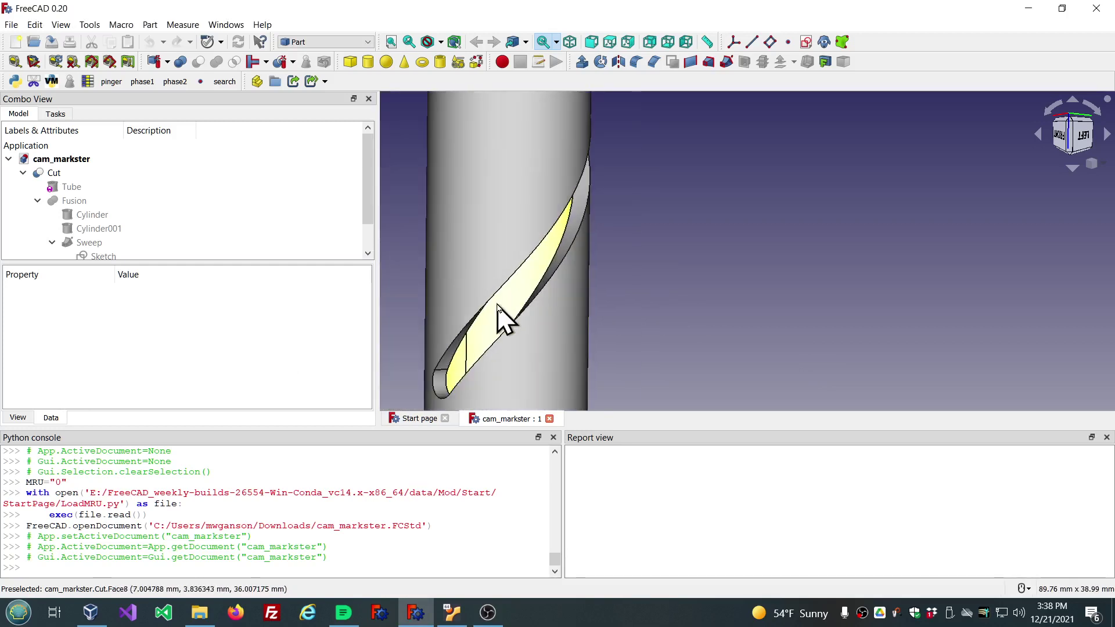
Check the FreeCAD version information from the Help menu
left_click(261, 26)
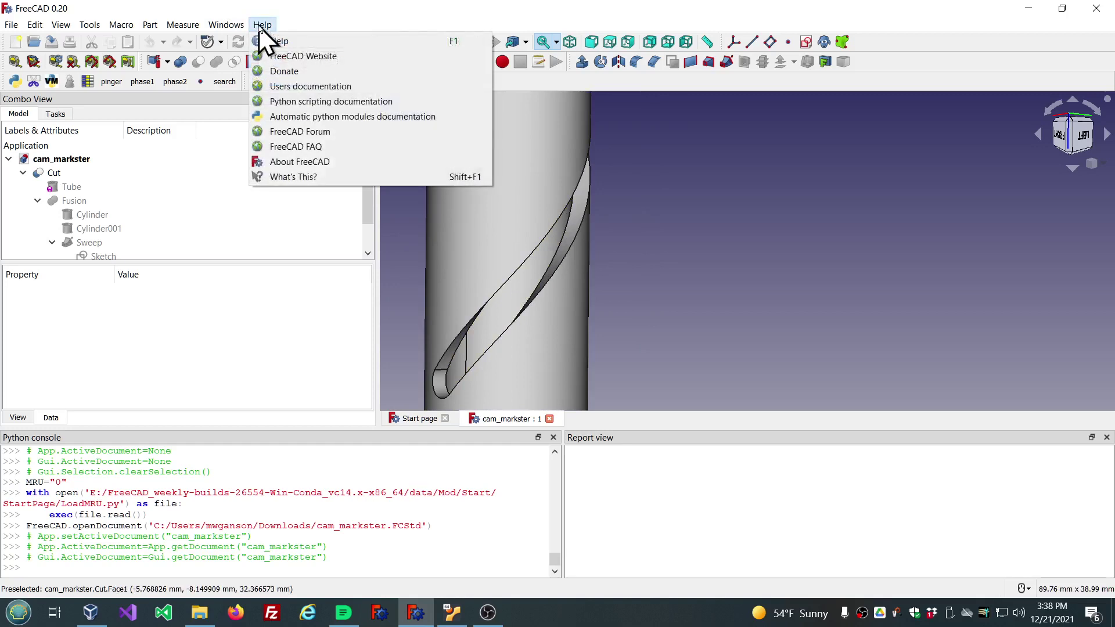
left_click(296, 162)
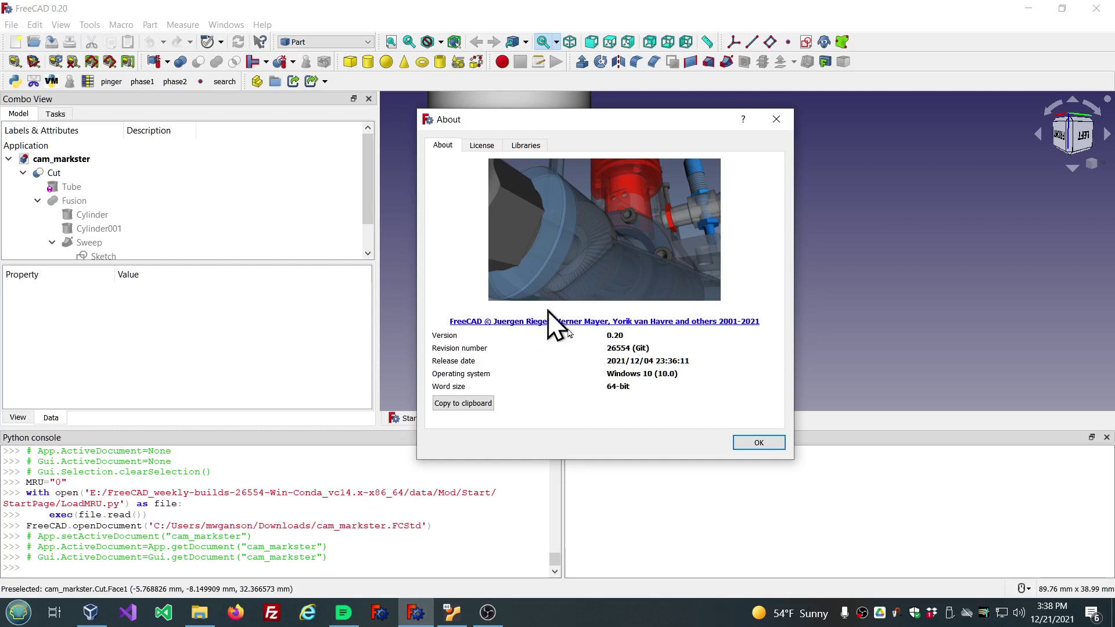
left_click(754, 445)
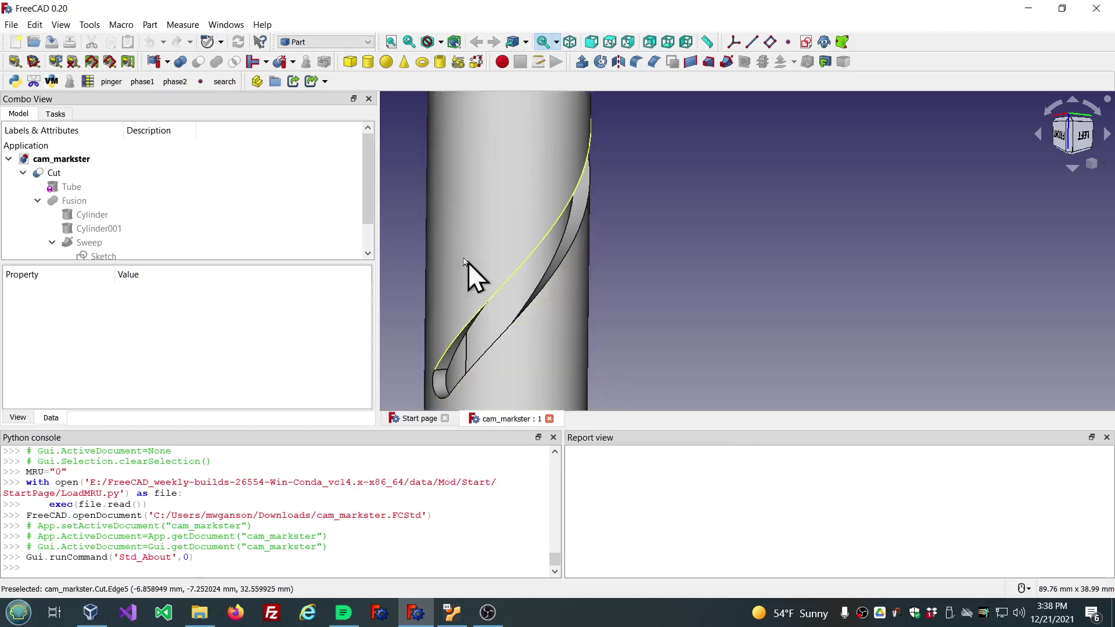
scroll(715, 234, "down", 2)
scroll(709, 204, "down", 2)
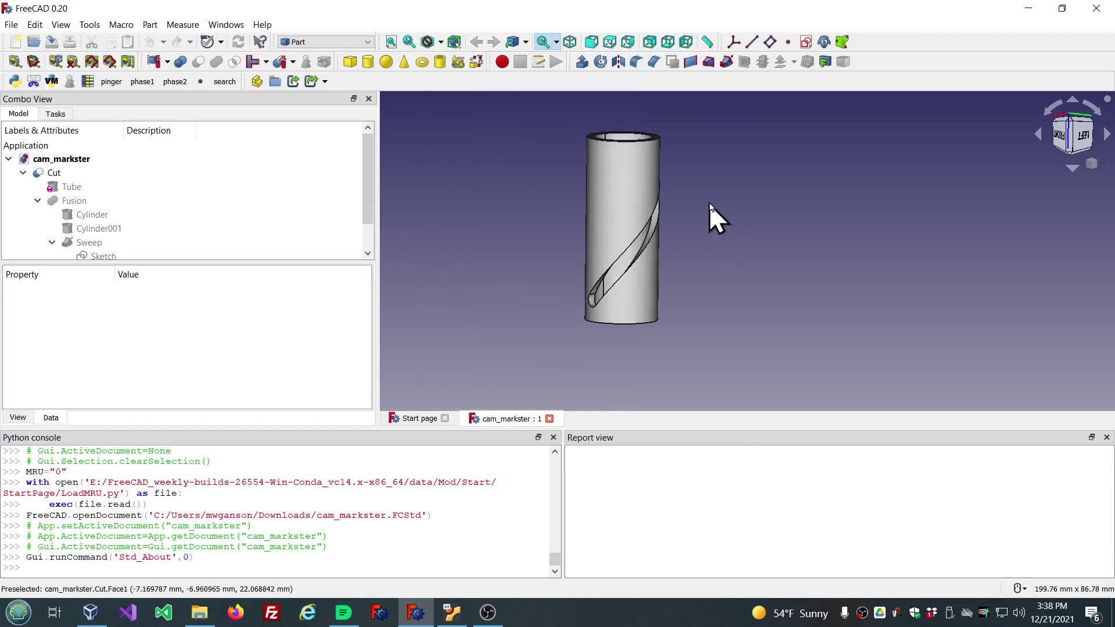
scroll(711, 204, "up", 1)
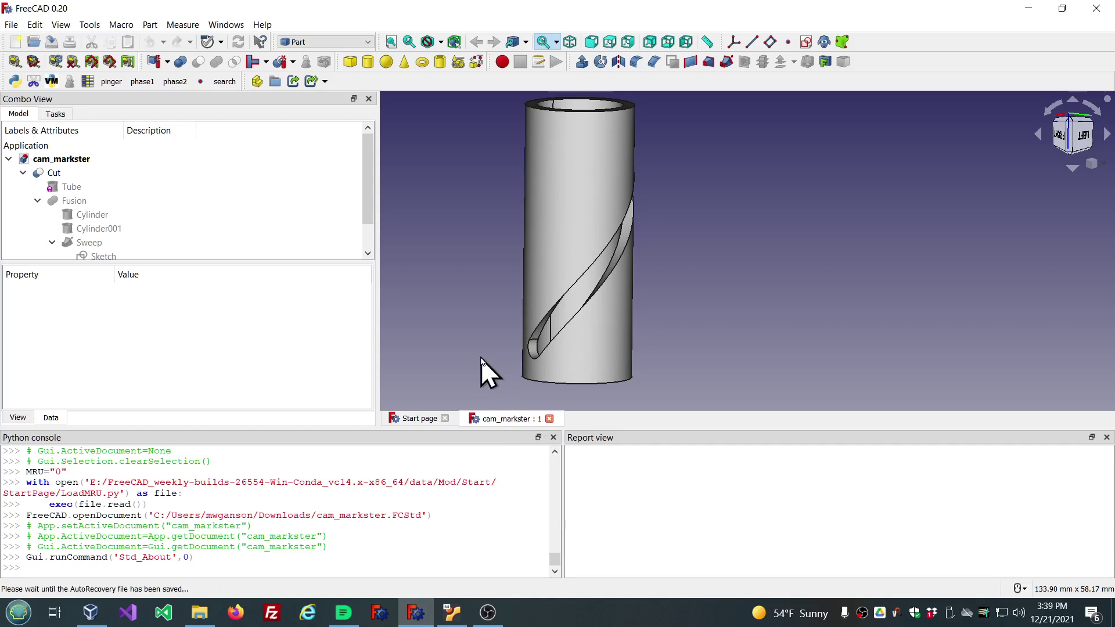
Make Cylinder, Cylinder001 and the Helix visible alongside the grooved tube
left_click(83, 226)
key("space")
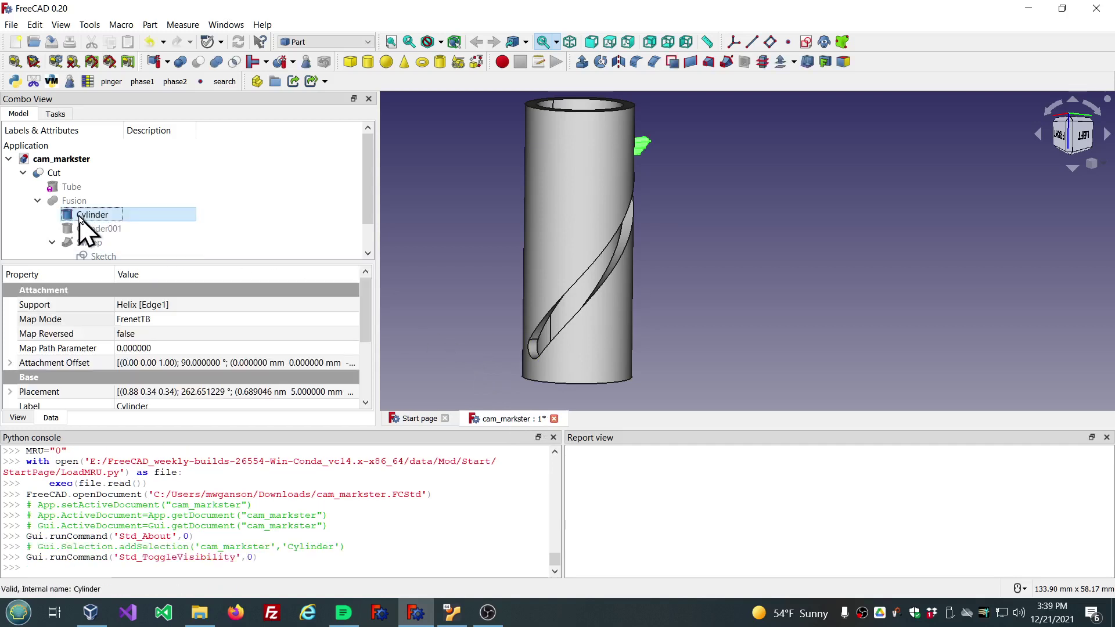
left_click(102, 233)
key("space")
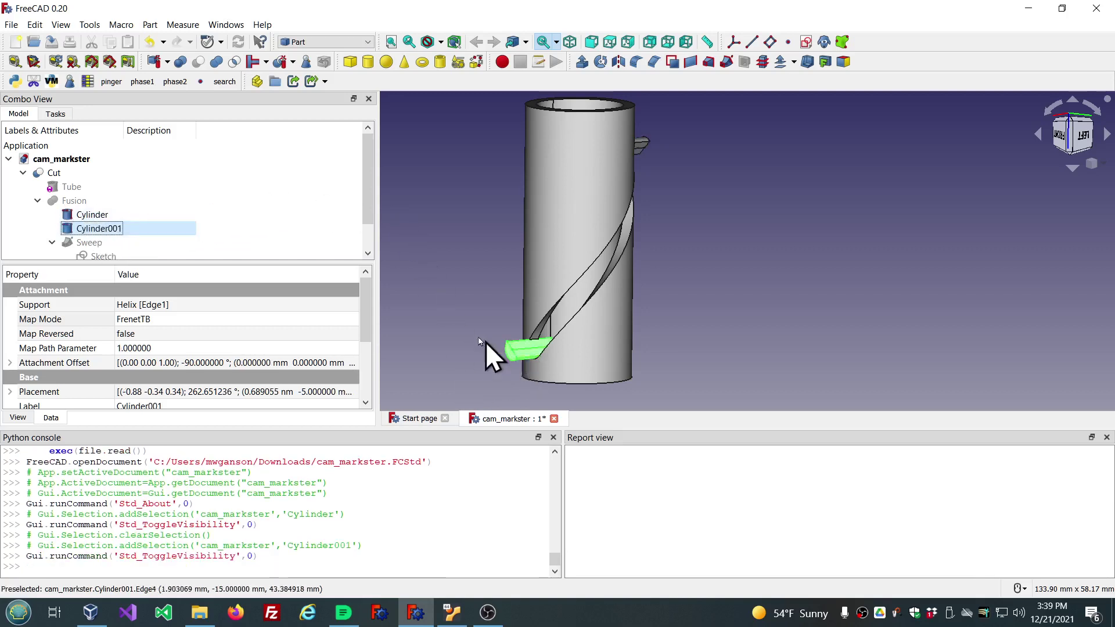
left_click(285, 207)
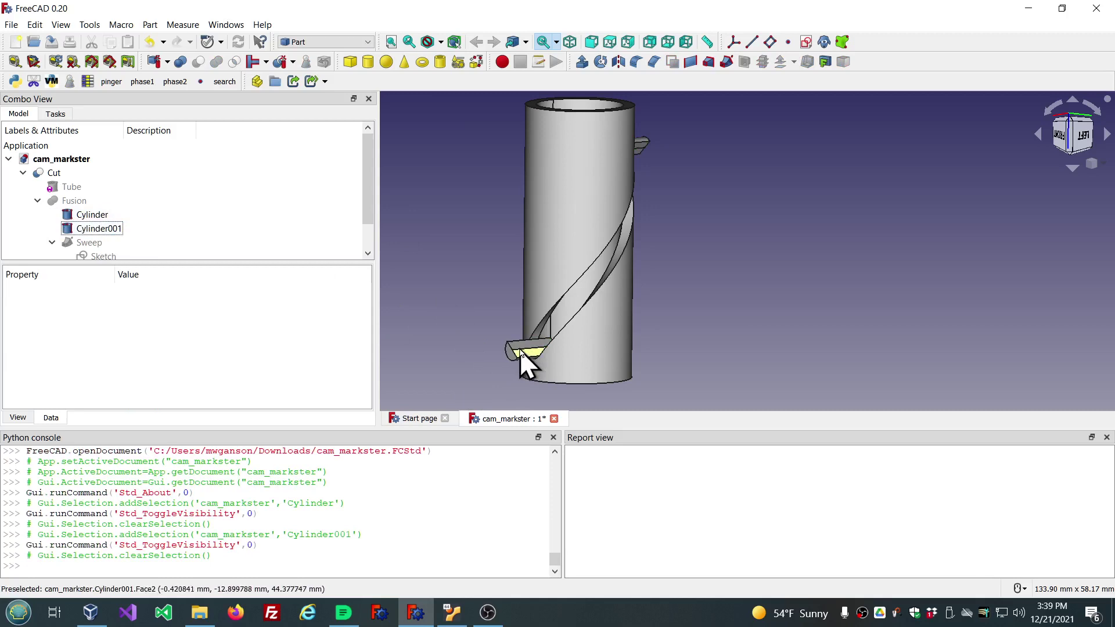
scroll(234, 207, "down", 1)
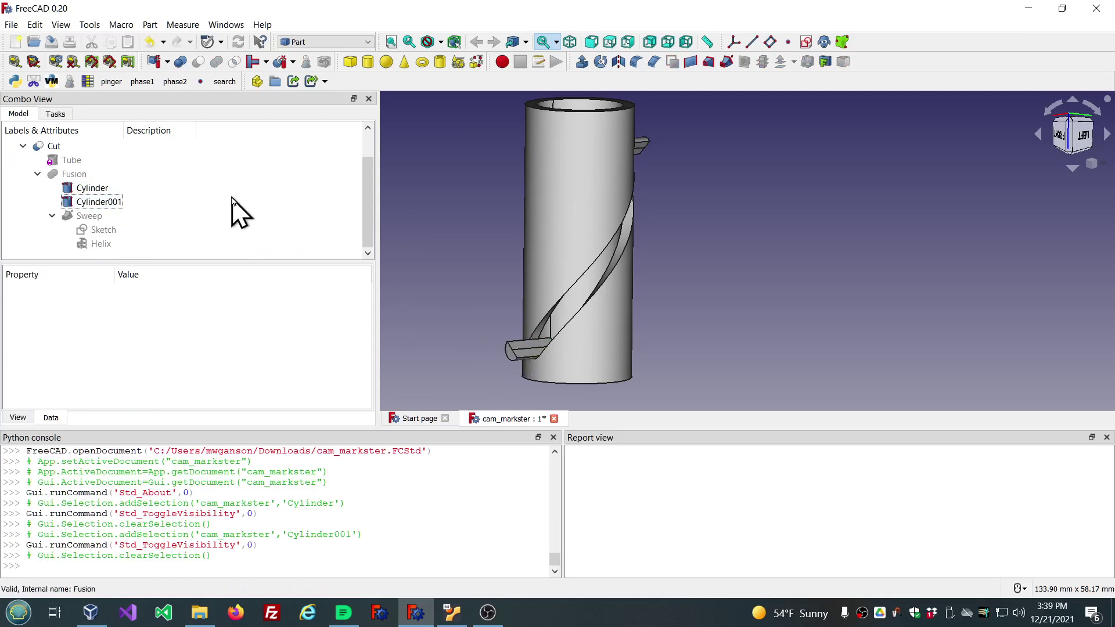
left_click(108, 245)
key("space")
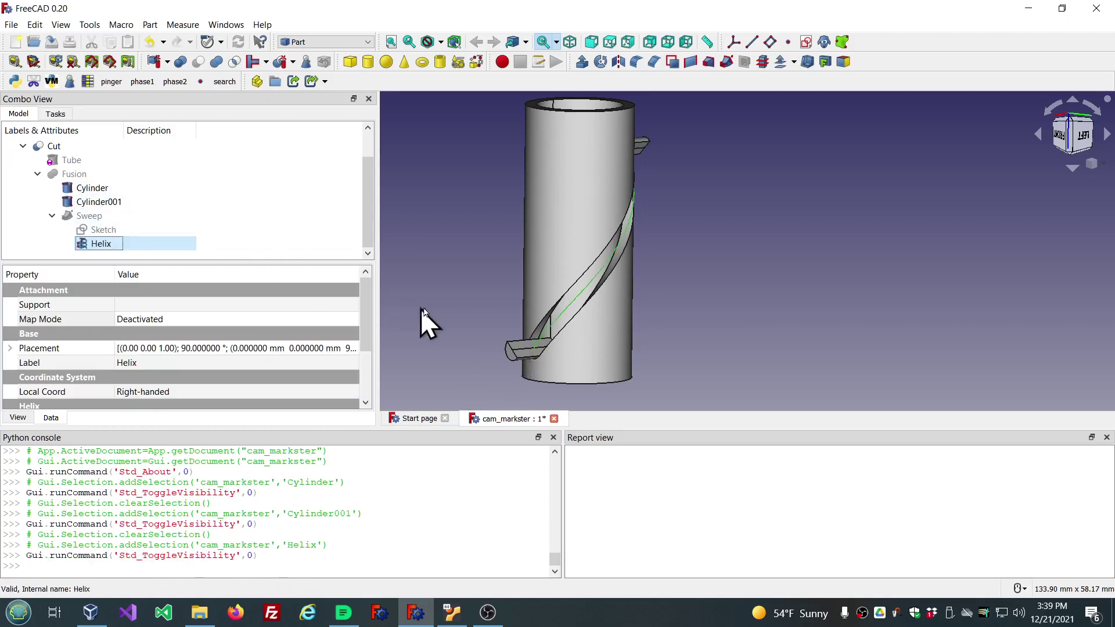
left_click(424, 316)
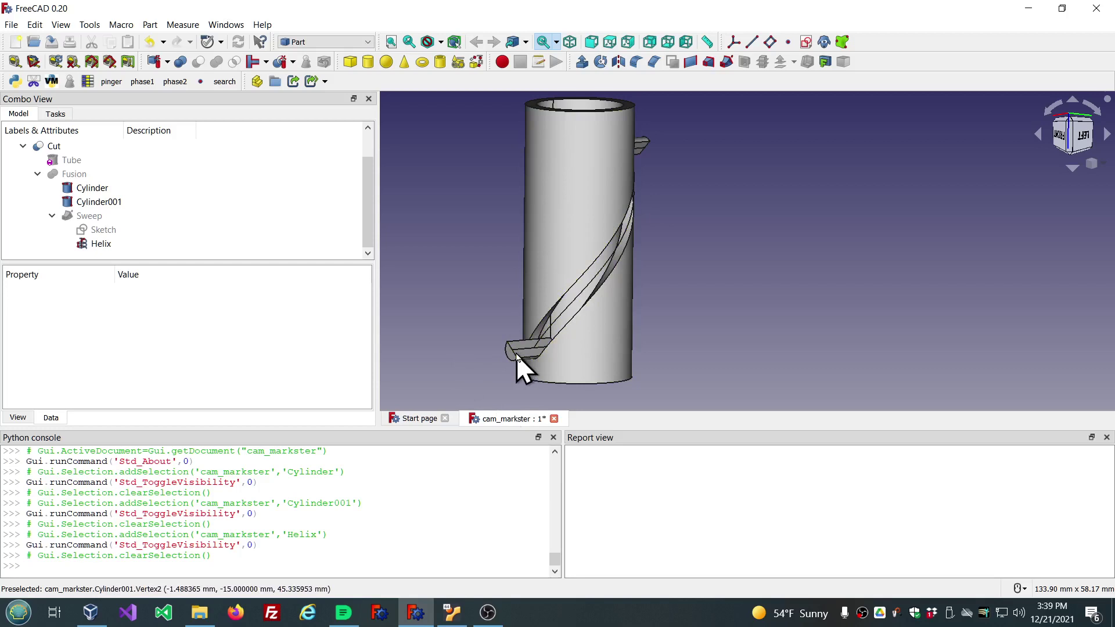
Close cam_markster, discarding changes, and start a new empty Unnamed document
left_click(554, 419)
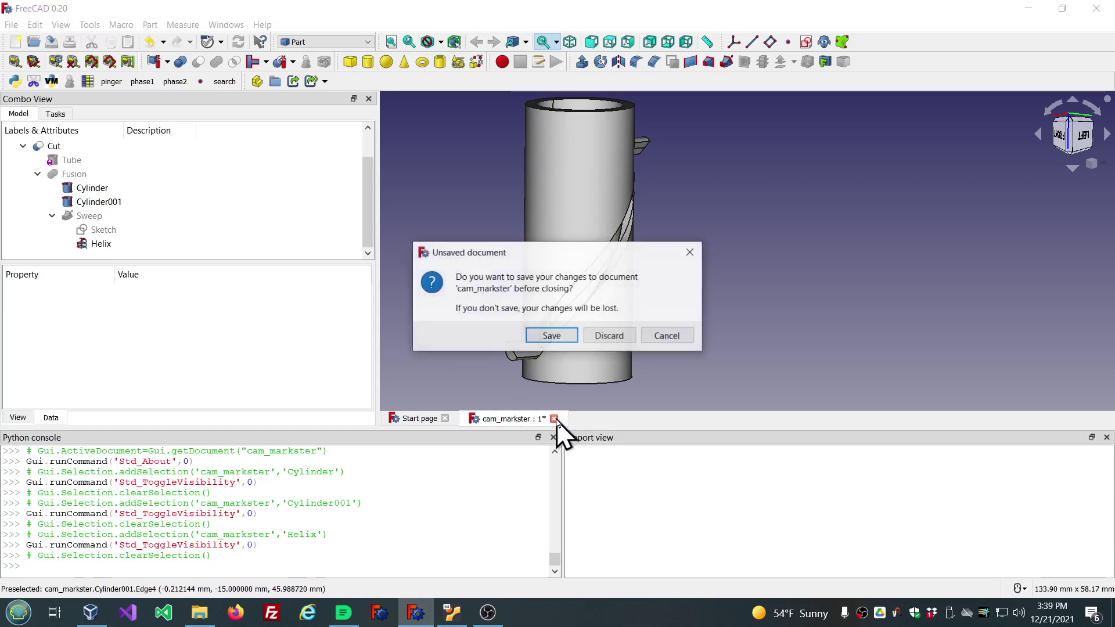
left_click(607, 338)
left_click(475, 193)
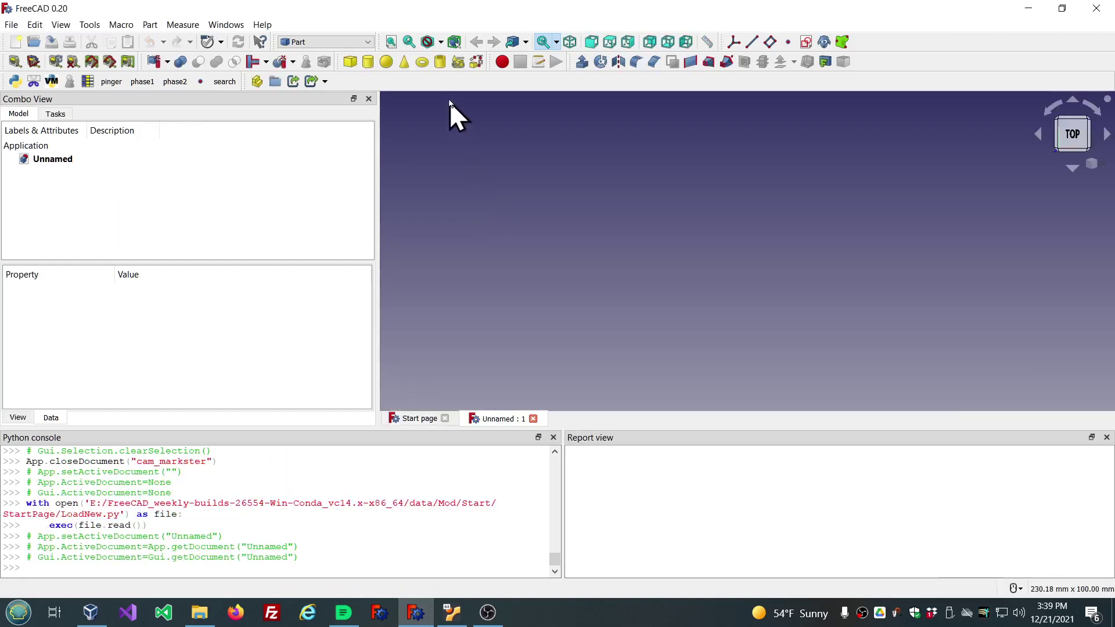
Create a Part tube with 10 mm outer radius, 8 mm inner radius and 50 mm height
left_click(440, 67)
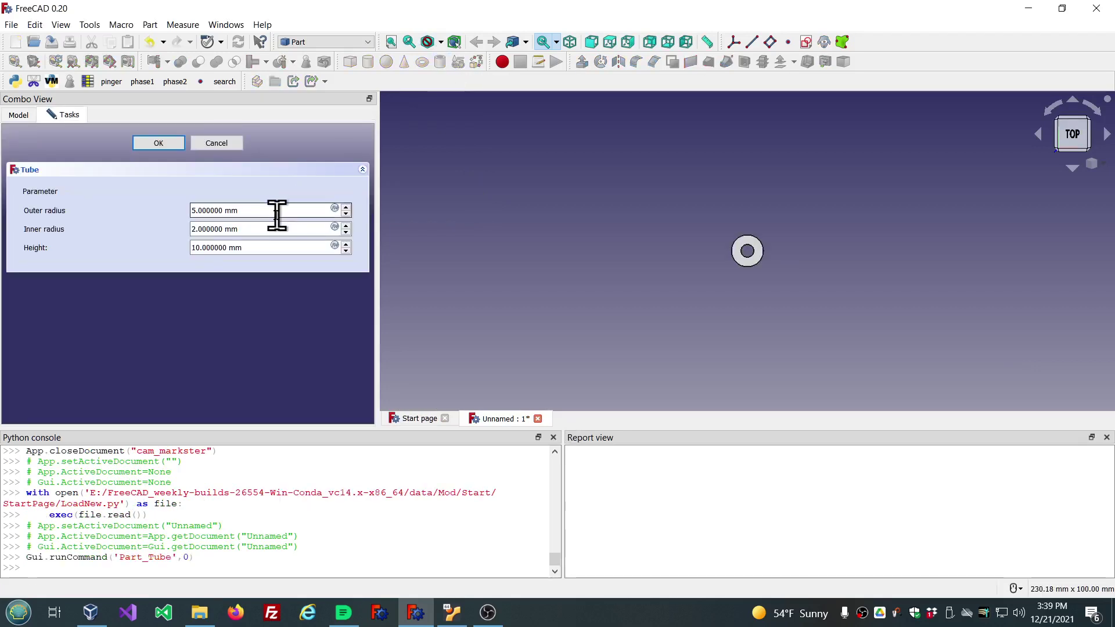
key("ctrl+a")
type("10")
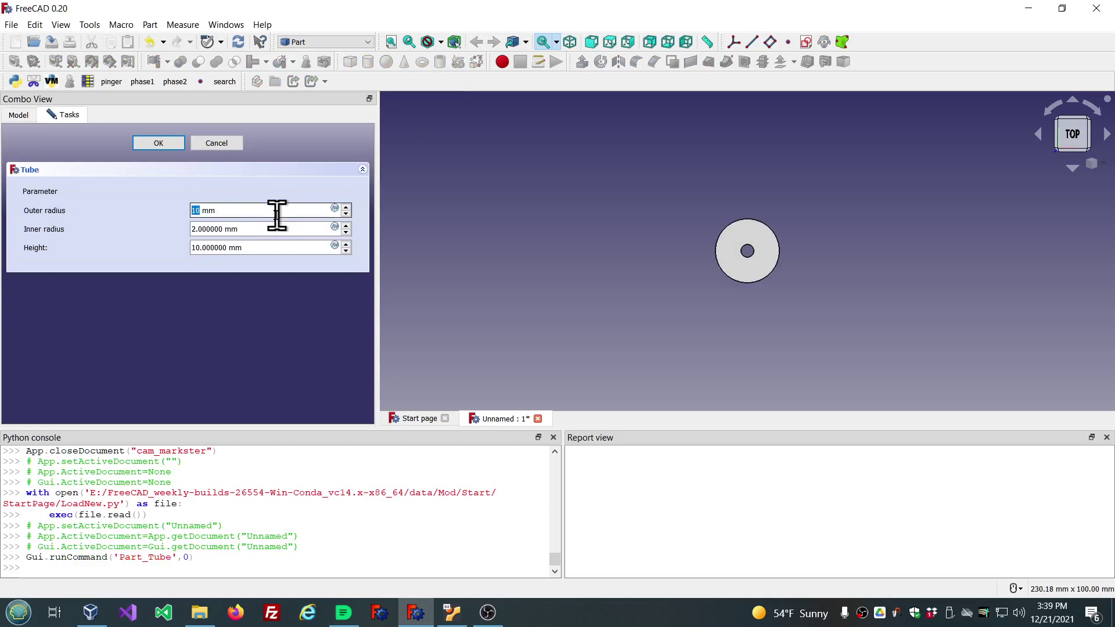
left_click(271, 229)
key("ctrl+a")
type("7")
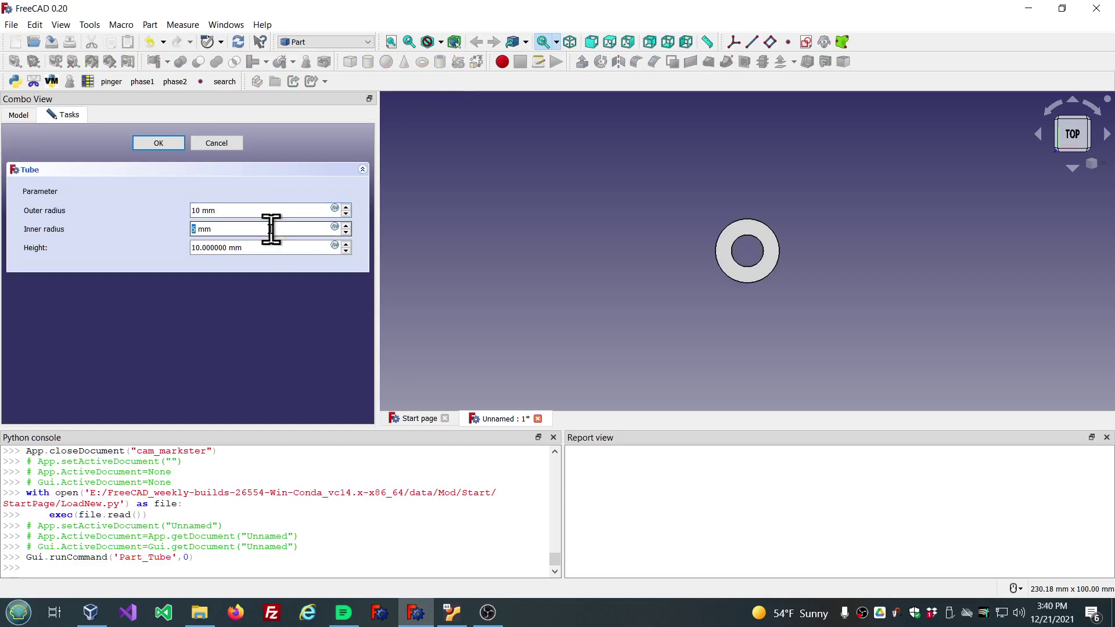
type("8")
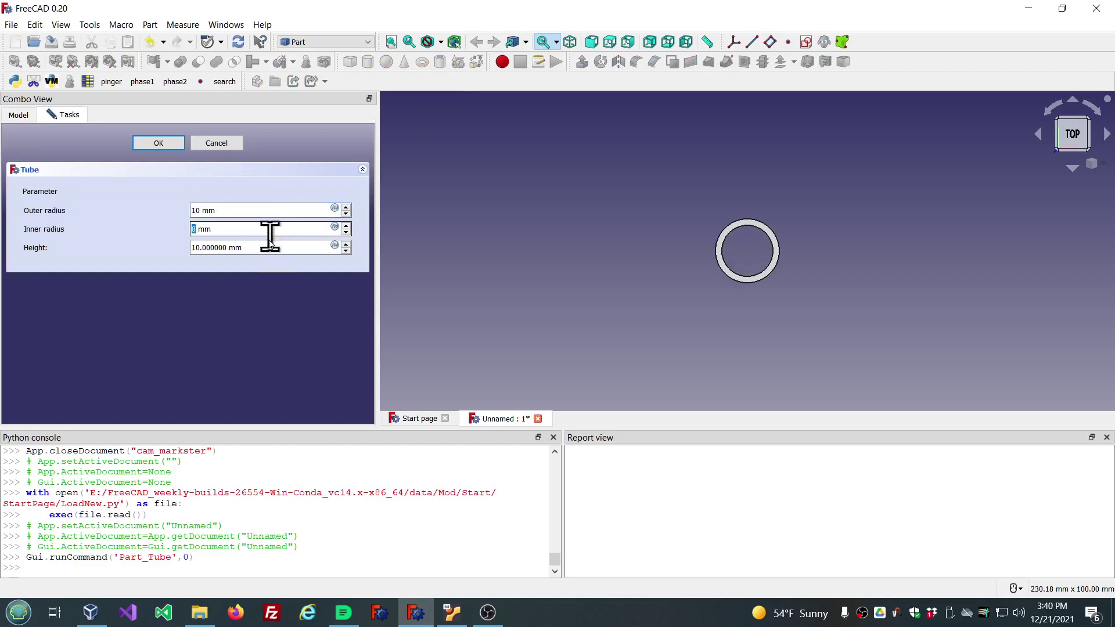
left_click(267, 248)
key("ctrl+a")
type("13")
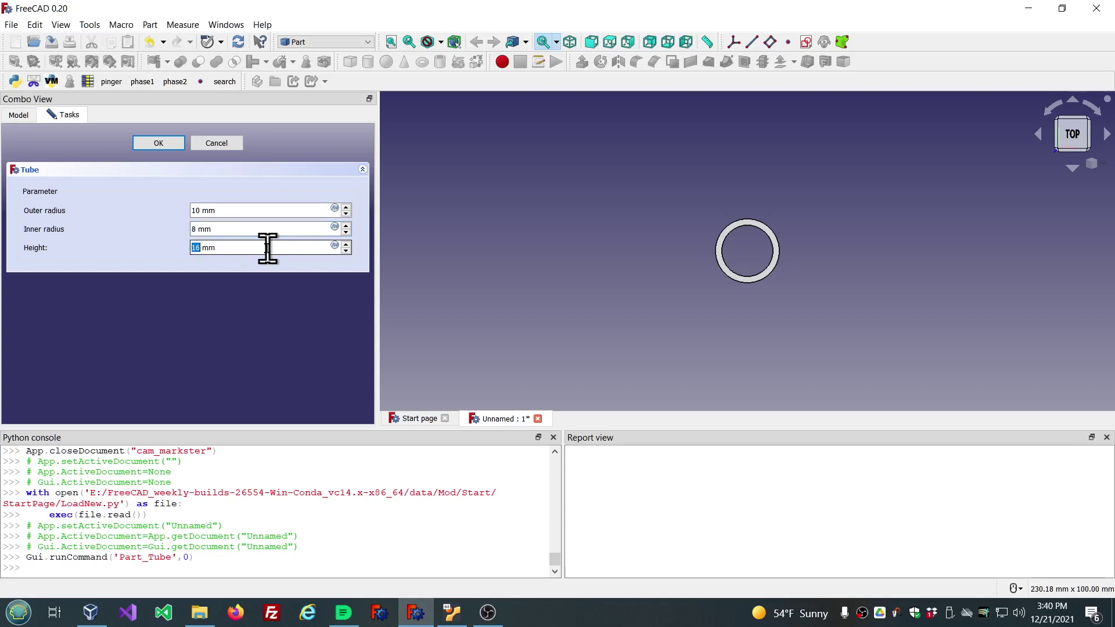
left_click(159, 144)
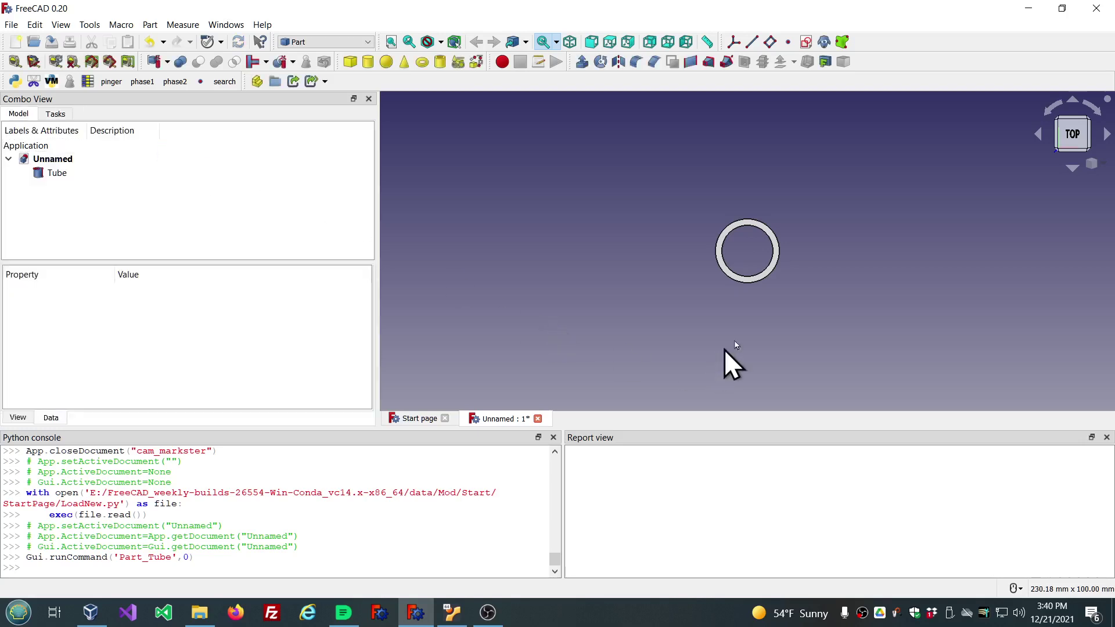
middle_click_drag(723, 349, 893, 285)
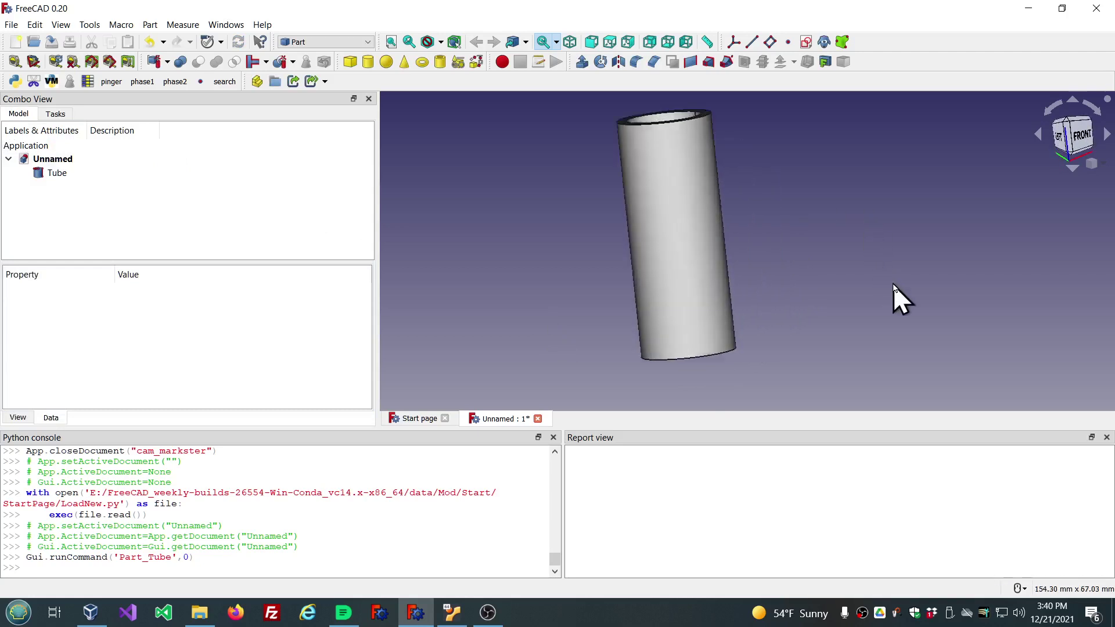
scroll(893, 285, "up", 3)
scroll(881, 289, "down", 3)
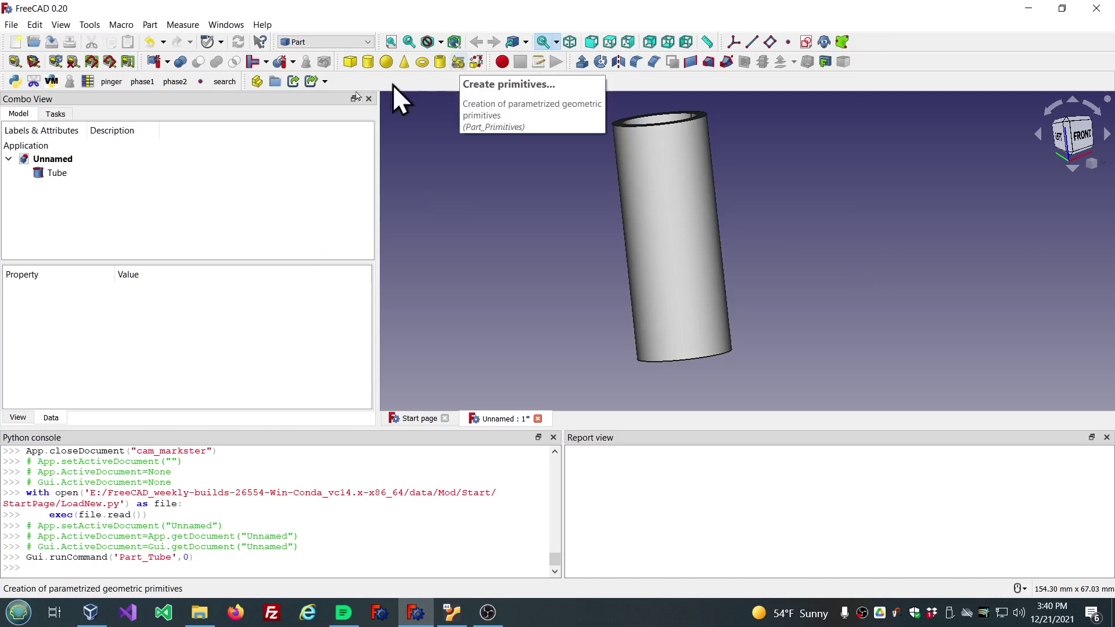
Create a Helix primitive with 100 mm pitch, 40 mm height and 10 mm radius
left_click(151, 26)
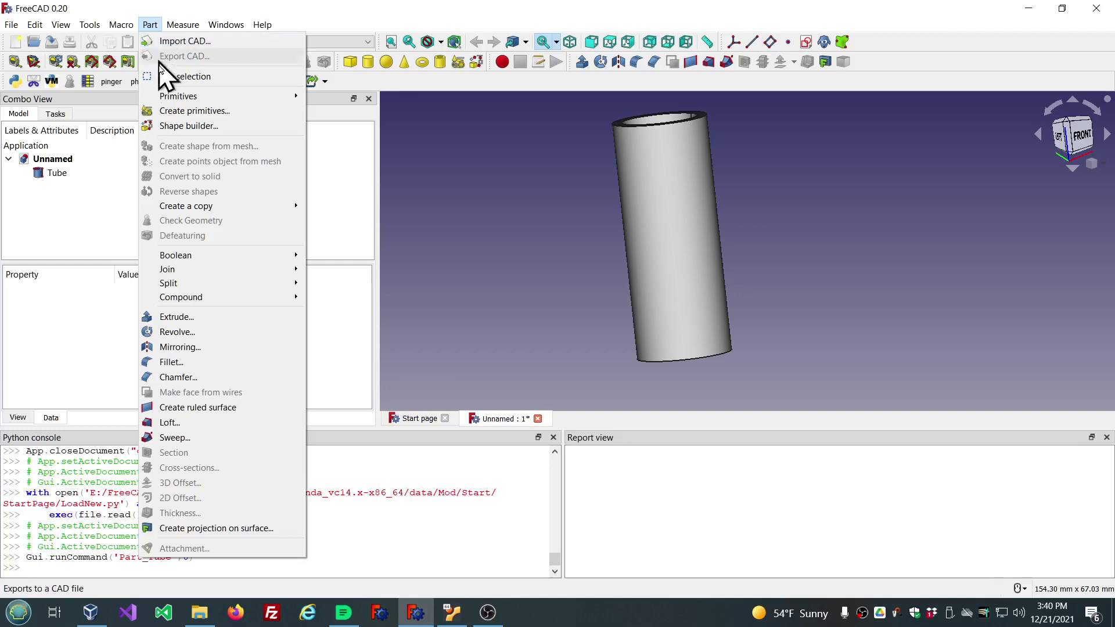
left_click(183, 113)
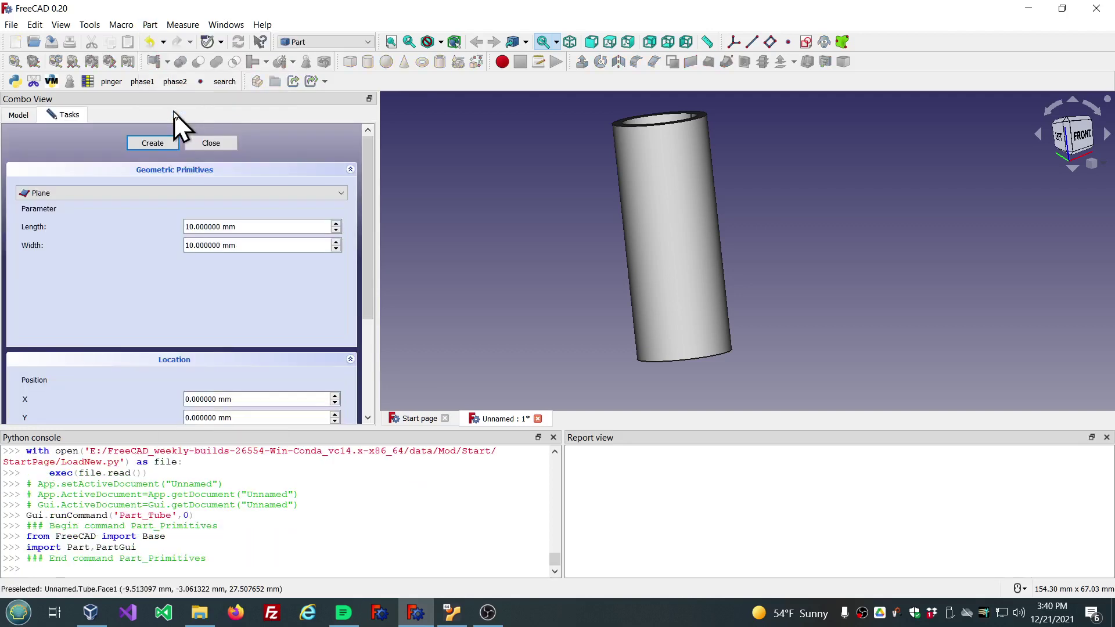
left_click(340, 195)
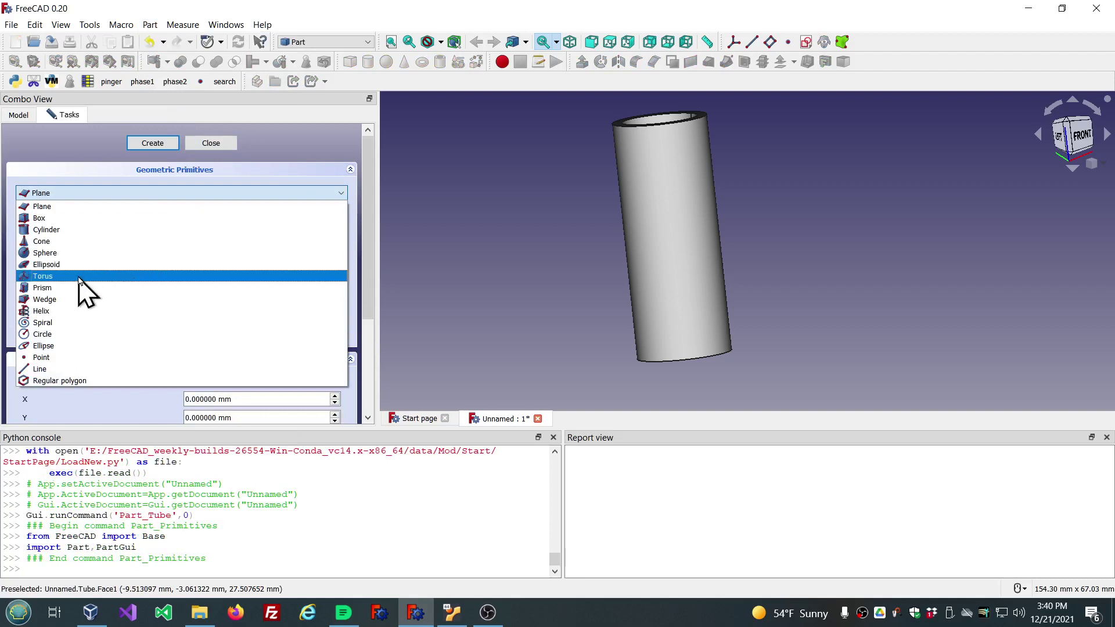
left_click(45, 312)
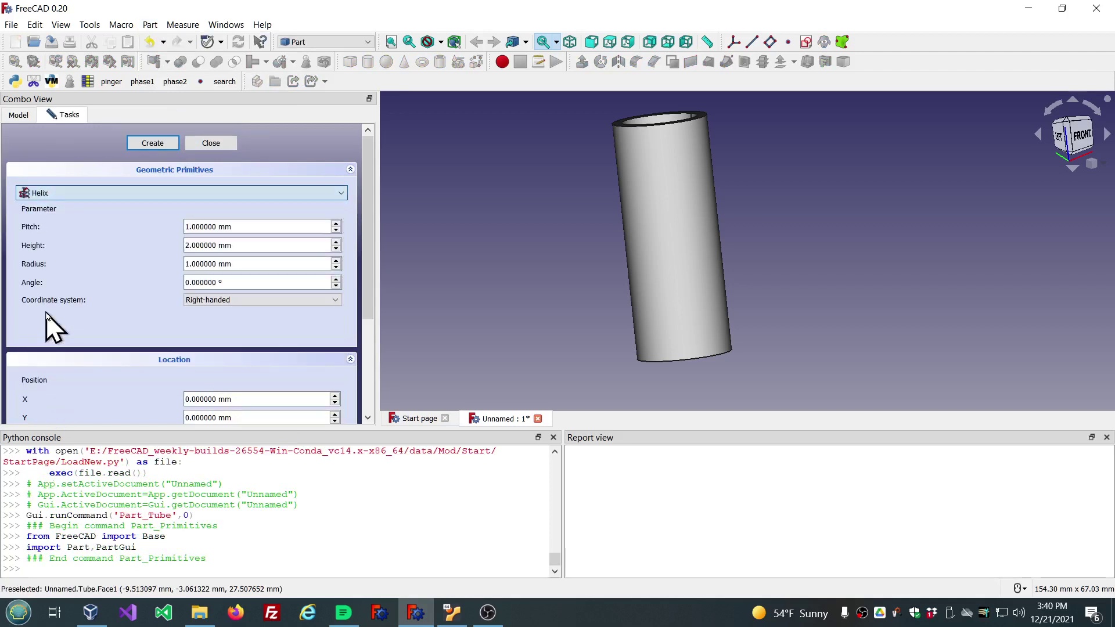
double_click(295, 223)
type("4")
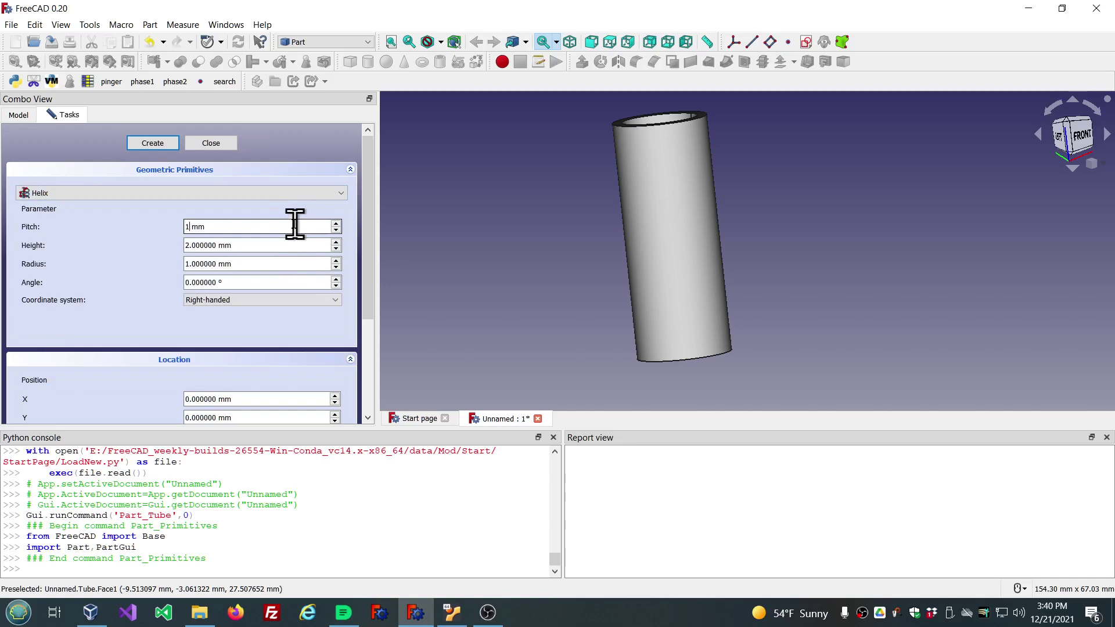
type("00")
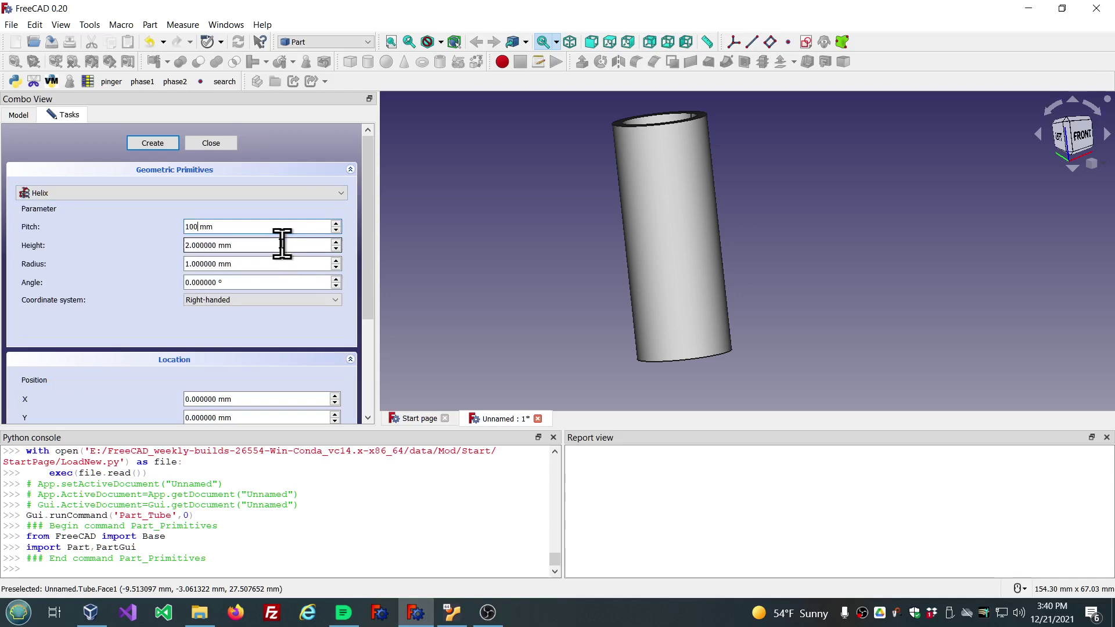
double_click(281, 244)
type("4")
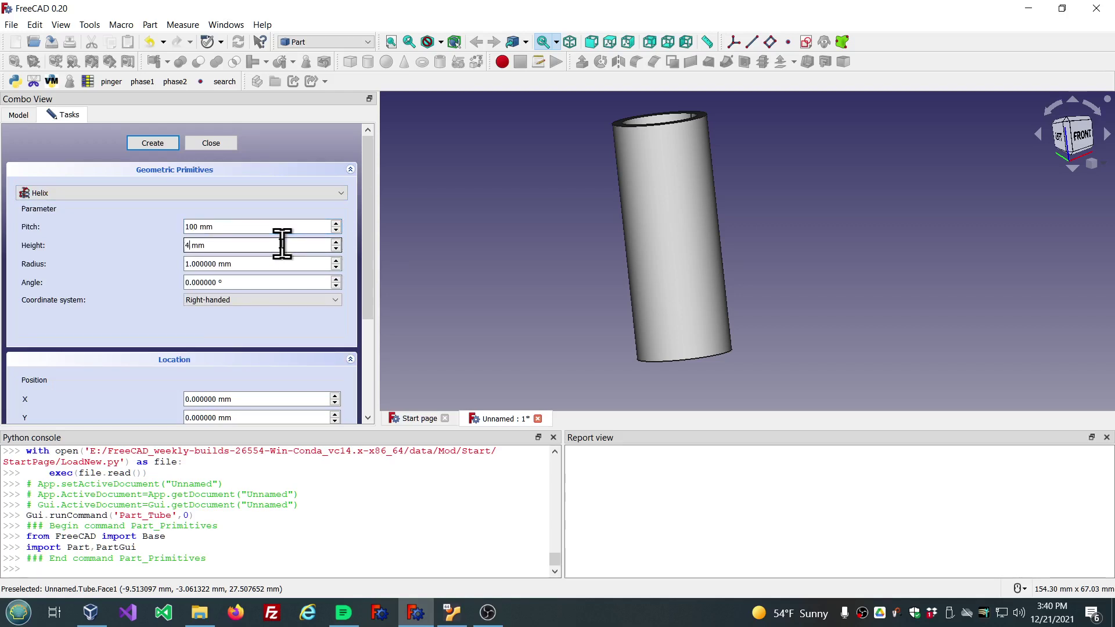
type("0")
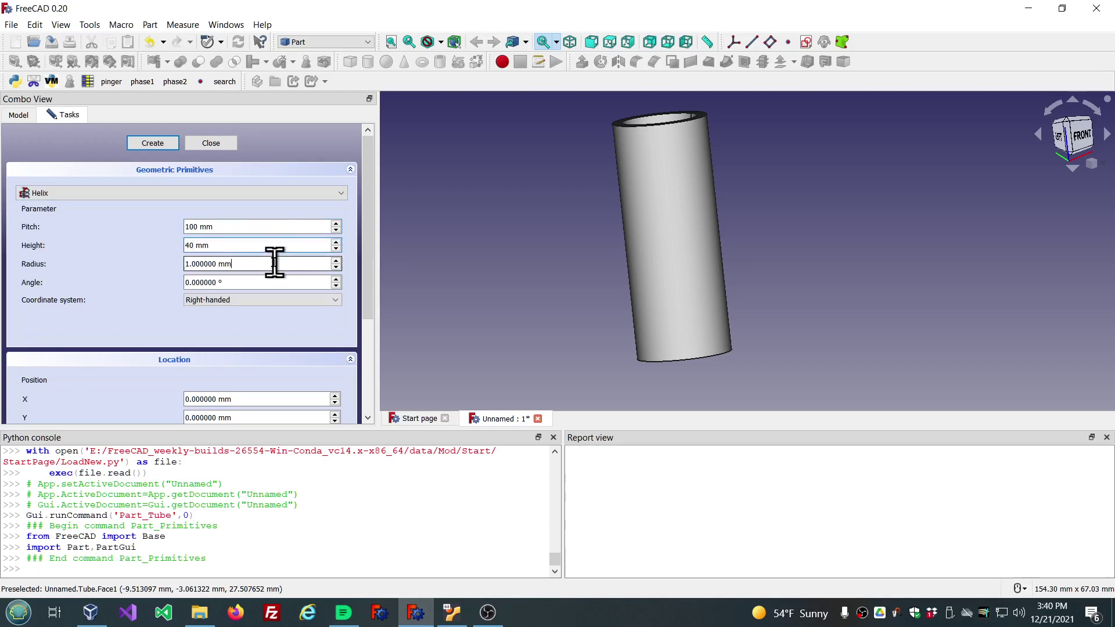
double_click(274, 263)
type("10")
left_click(158, 145)
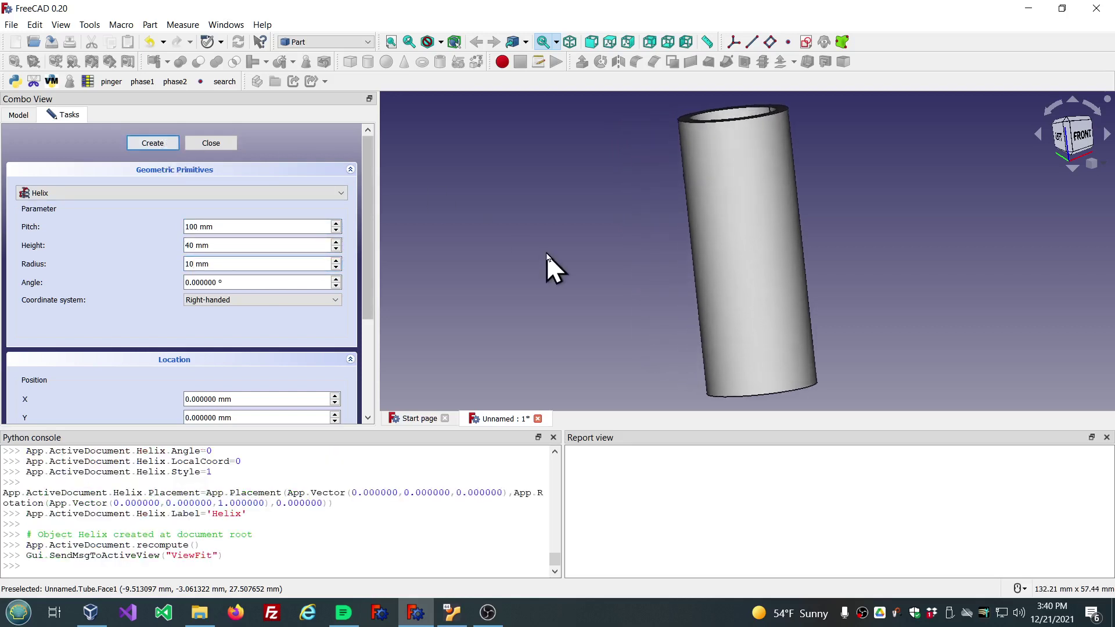
mouse_move(546, 253)
middle_mouse_down()
mouse_move(938, 229)
mouse_move(884, 248)
middle_mouse_up()
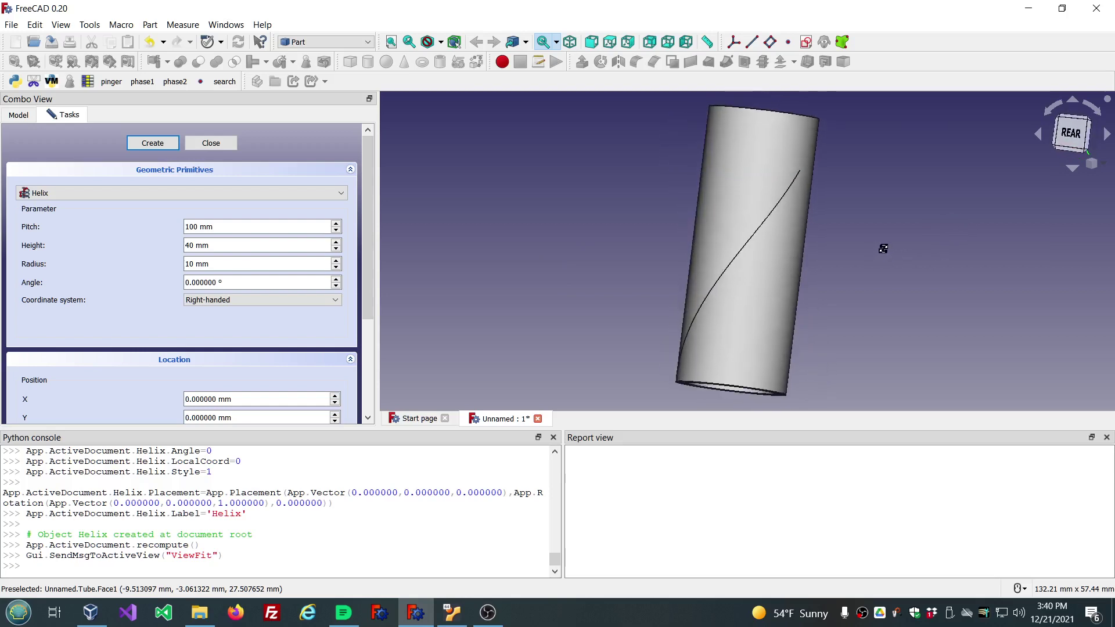
Close the Primitives task and raise the Helix placement z position to 5 mm
left_click(209, 145)
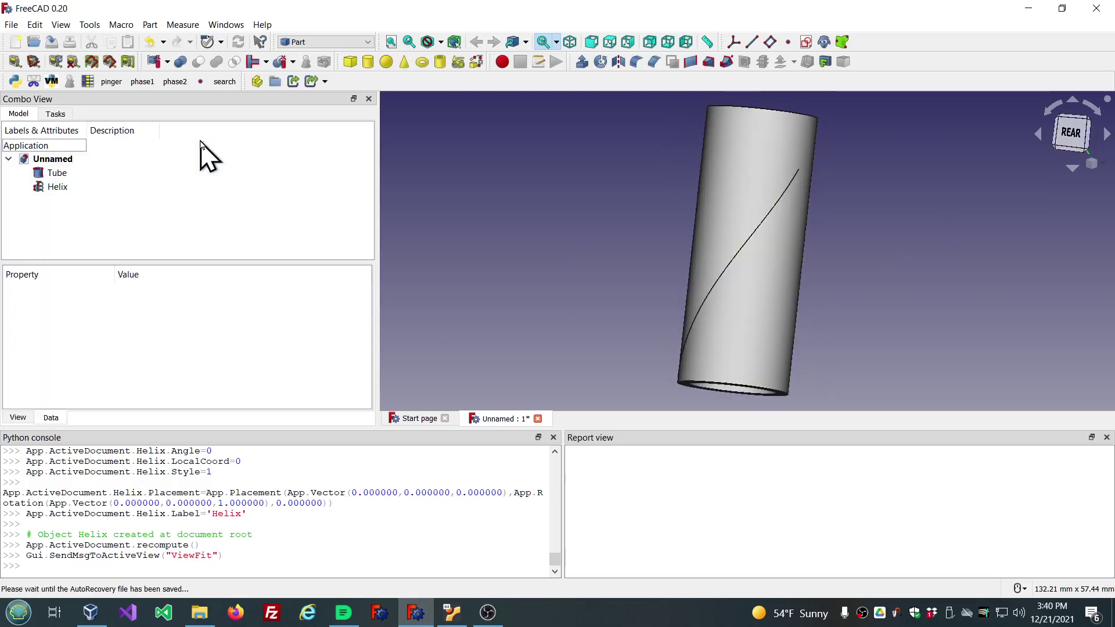
left_click(61, 190)
scroll(496, 274, "down", 3)
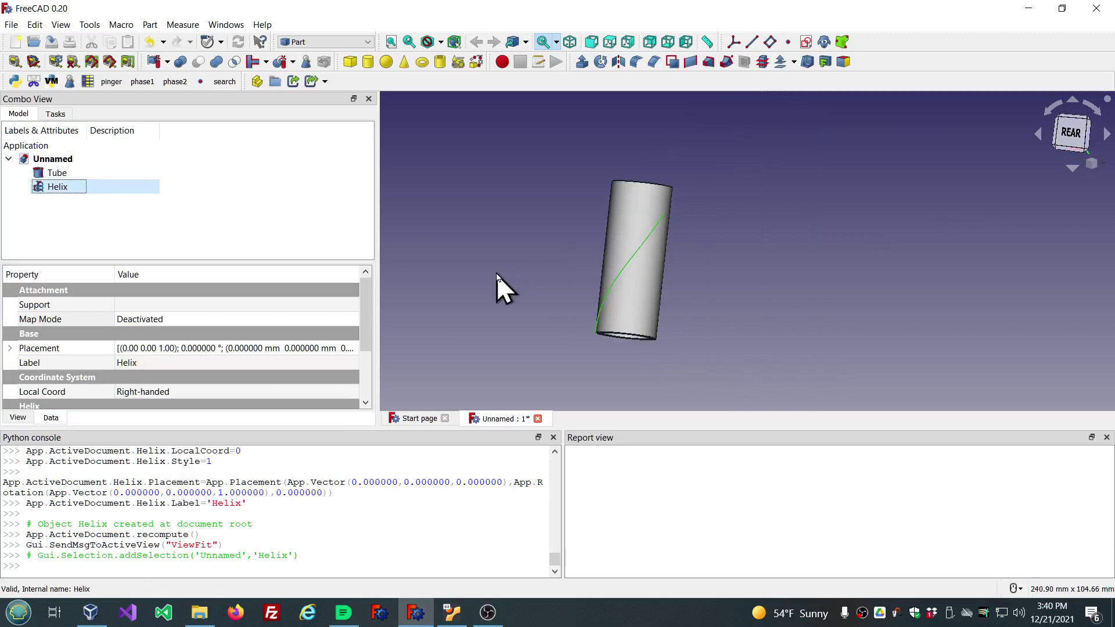
mouse_move(496, 274)
middle_mouse_down()
mouse_move(564, 272)
mouse_move(548, 280)
middle_mouse_up()
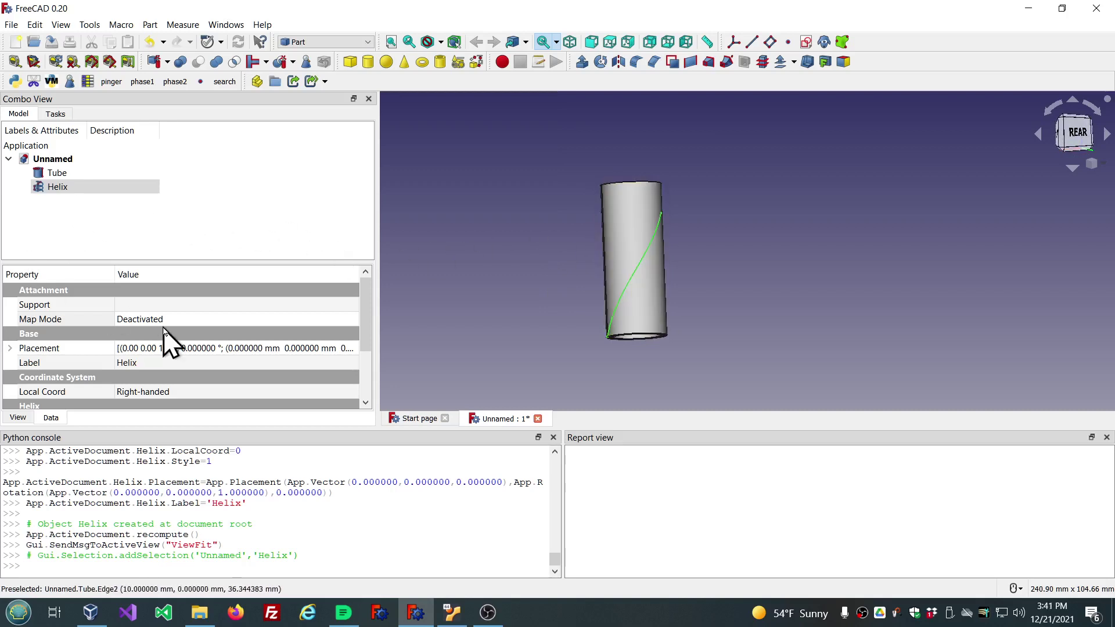
left_click(9, 349)
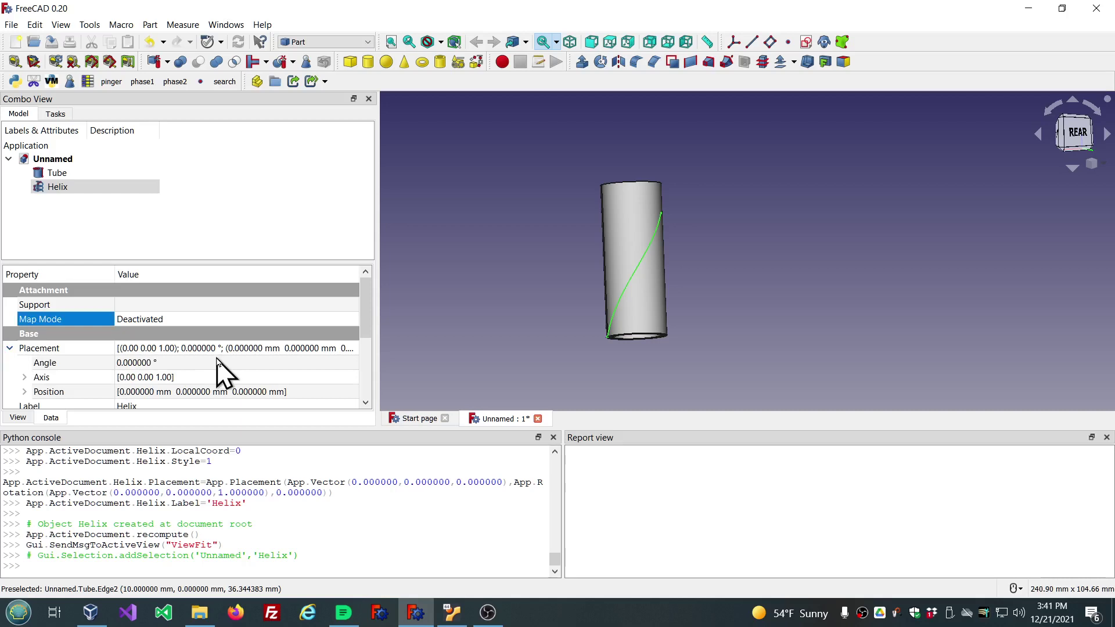
scroll(218, 374, "down", 1)
left_click(25, 349)
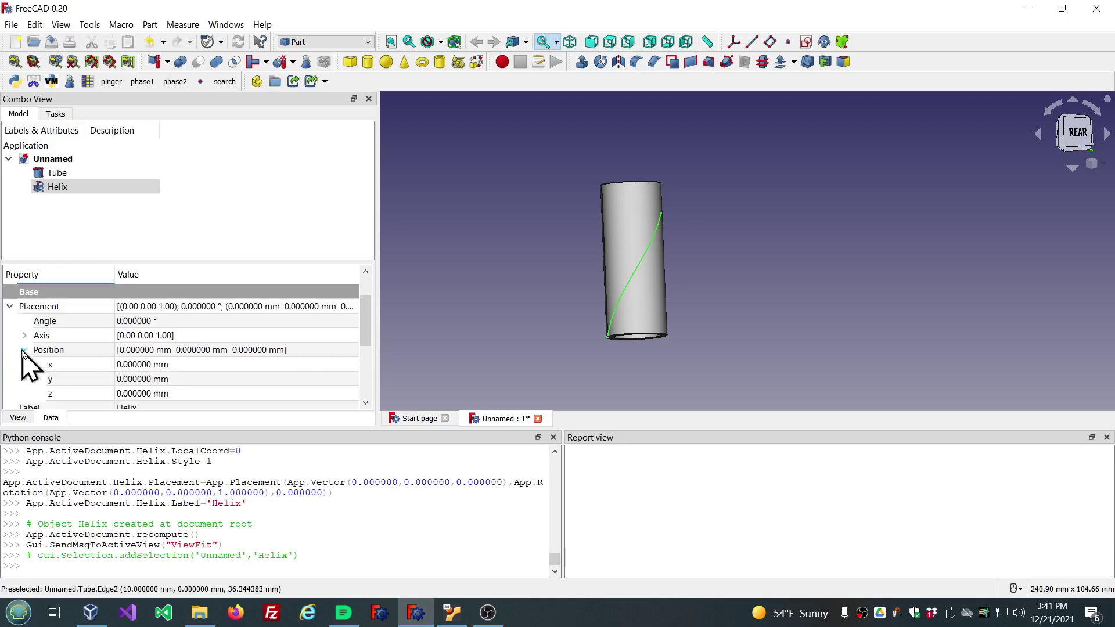
left_click(189, 393)
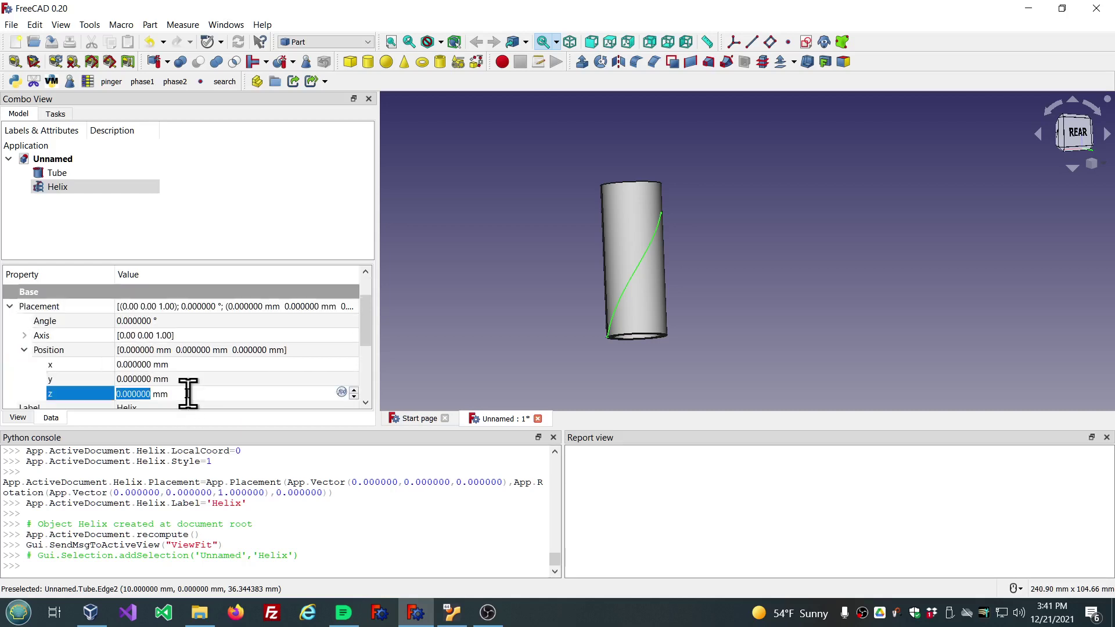
scroll(188, 395, "up", 4)
scroll(188, 393, "up", 1)
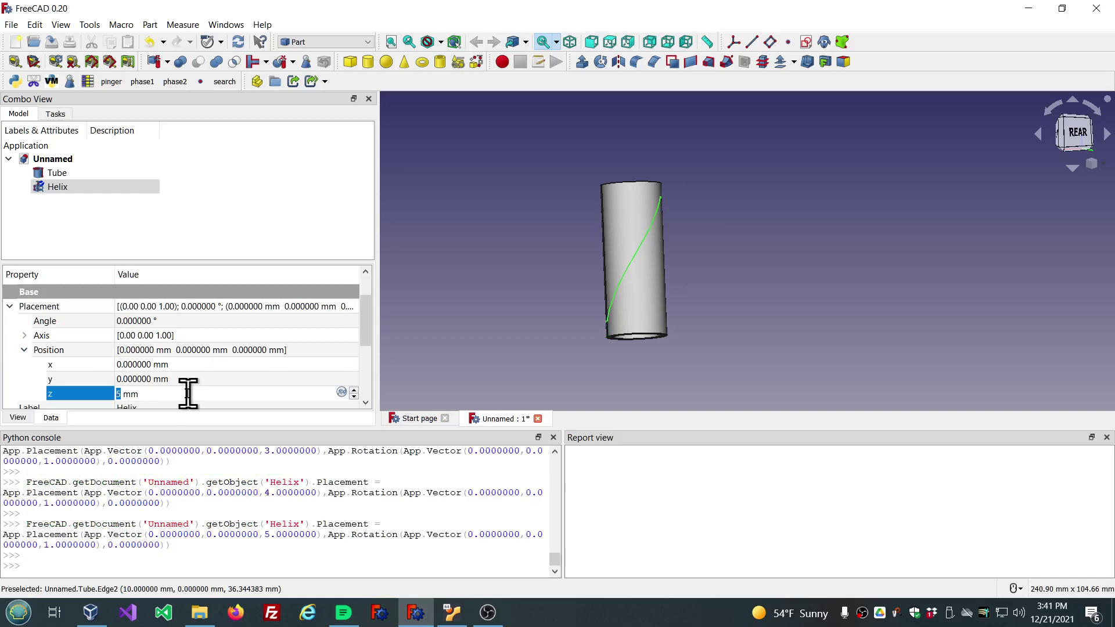
left_click(339, 321)
left_click(540, 282)
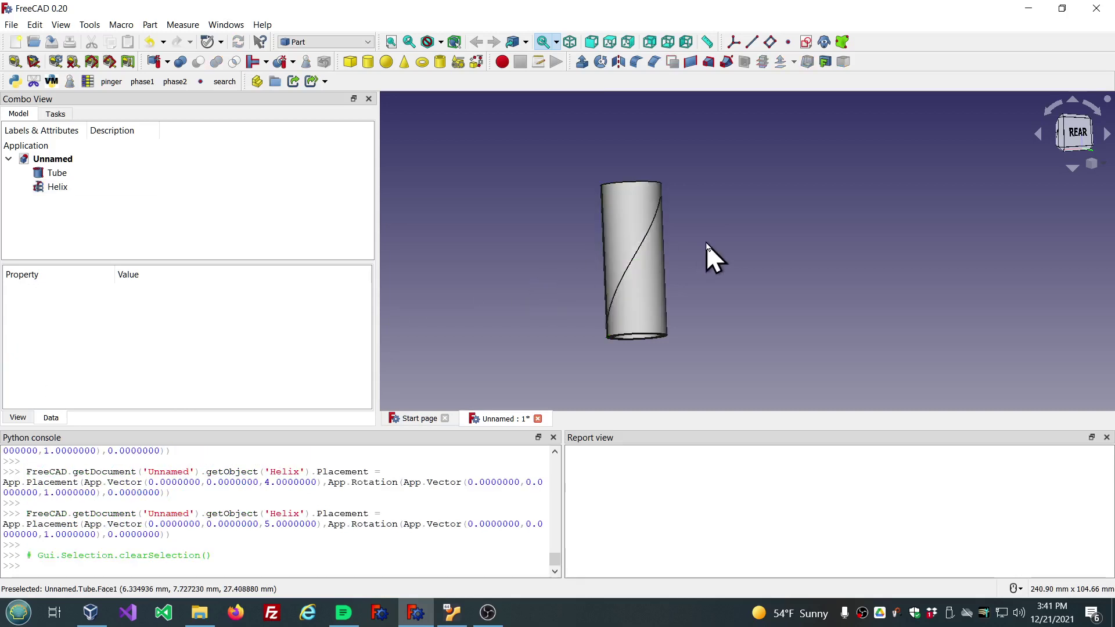
middle_click_drag(706, 243, 708, 240)
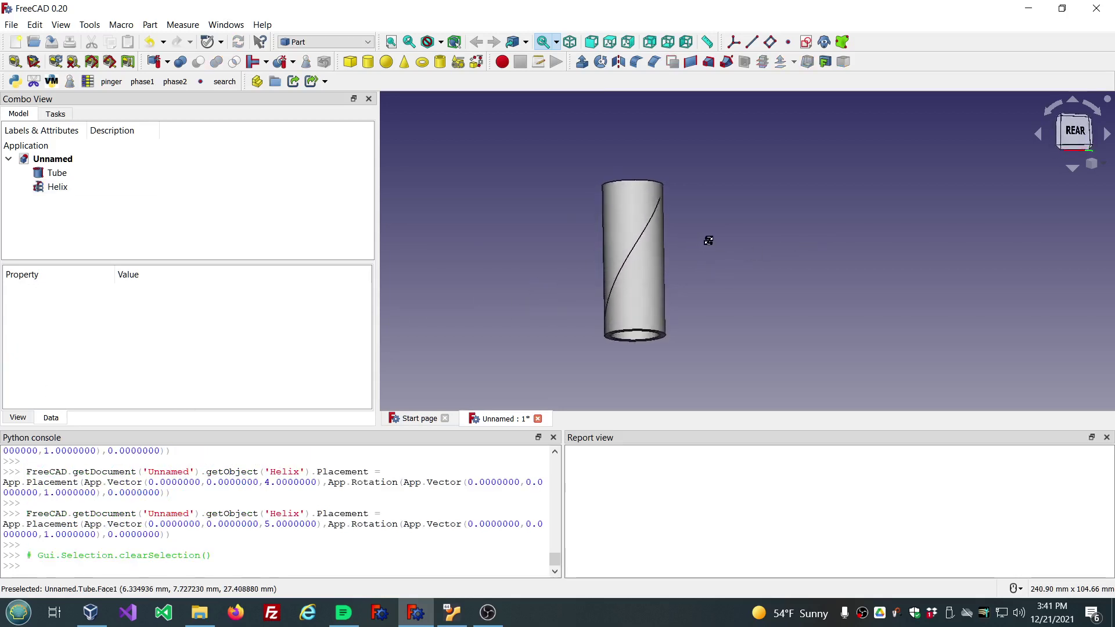
scroll(551, 291, "up", 3)
scroll(553, 277, "up", 2)
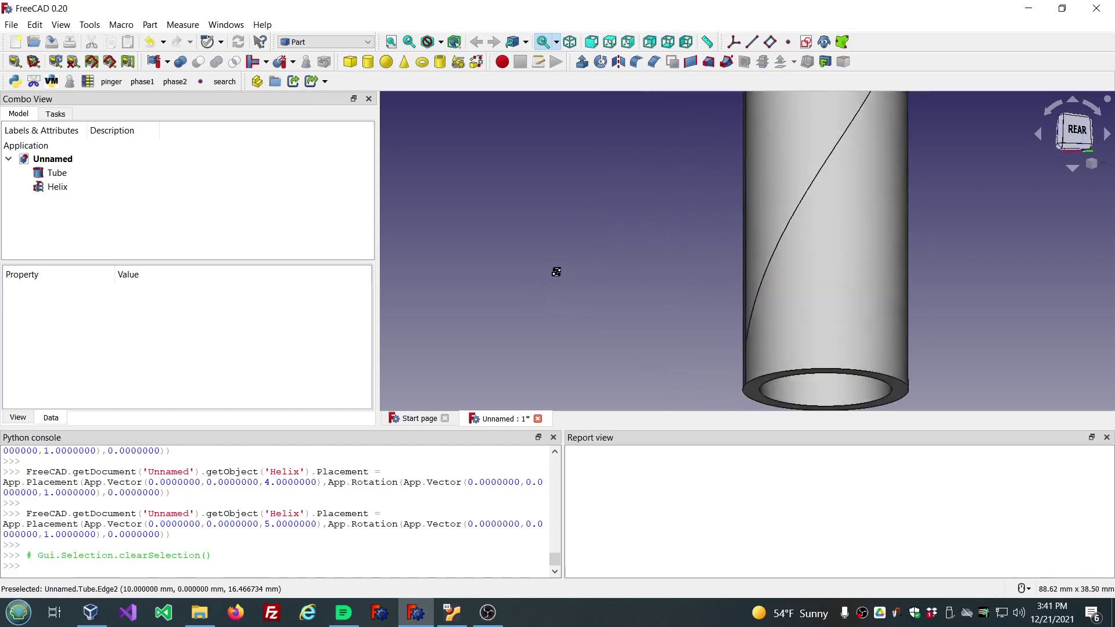
scroll(578, 271, "down", 5)
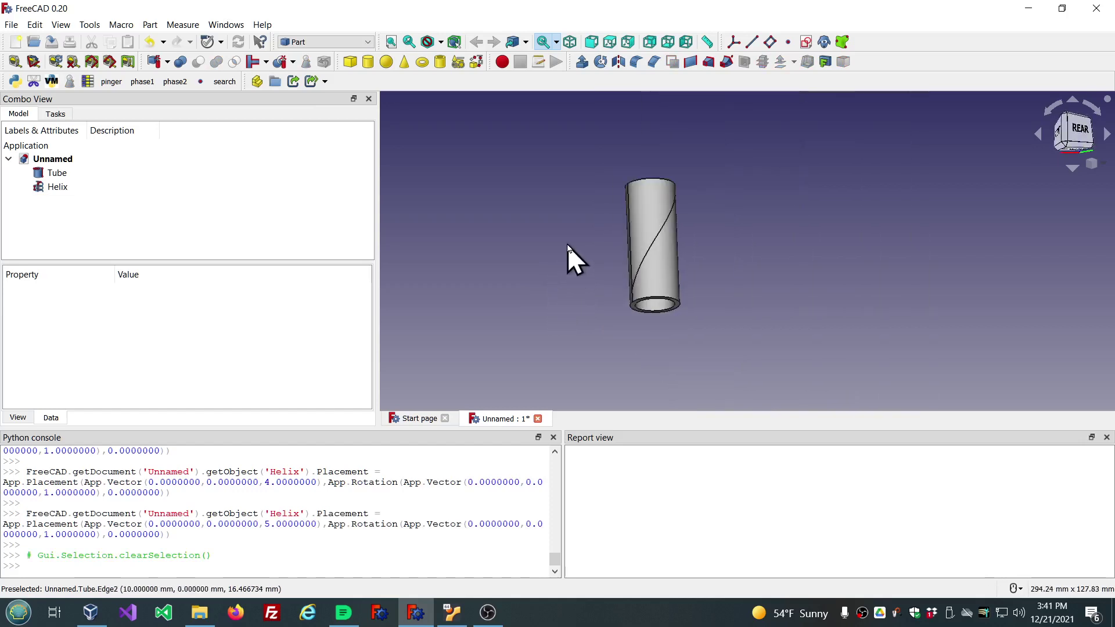
Add a Part Cylinder and open its Map Mode attachment editor
left_click(367, 61)
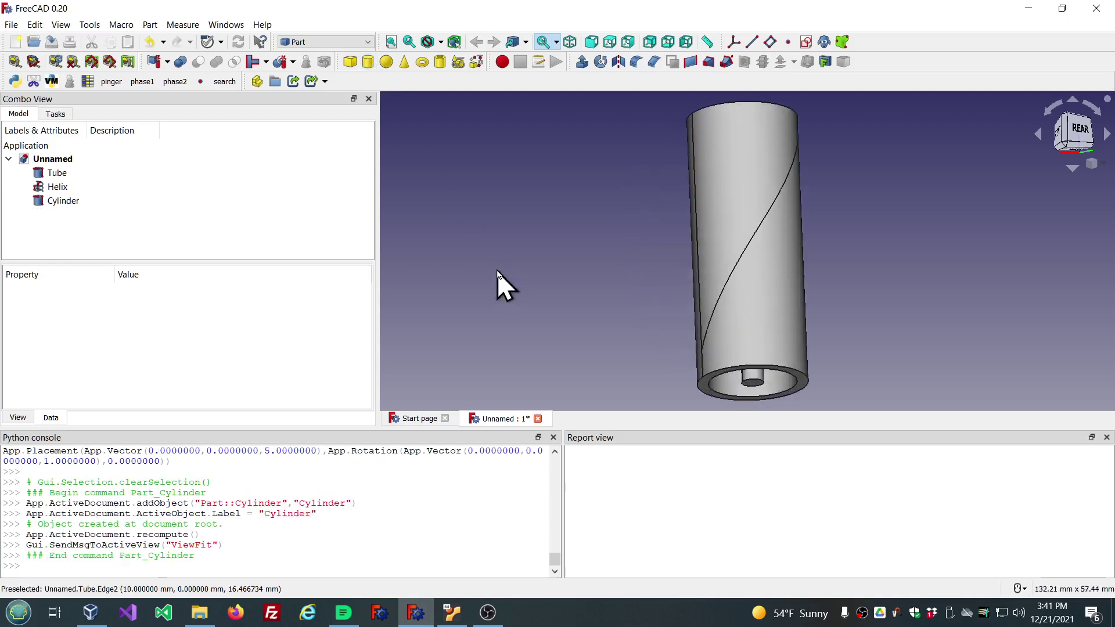
mouse_move(498, 271)
middle_mouse_down()
mouse_move(507, 227)
mouse_move(679, 347)
middle_mouse_up()
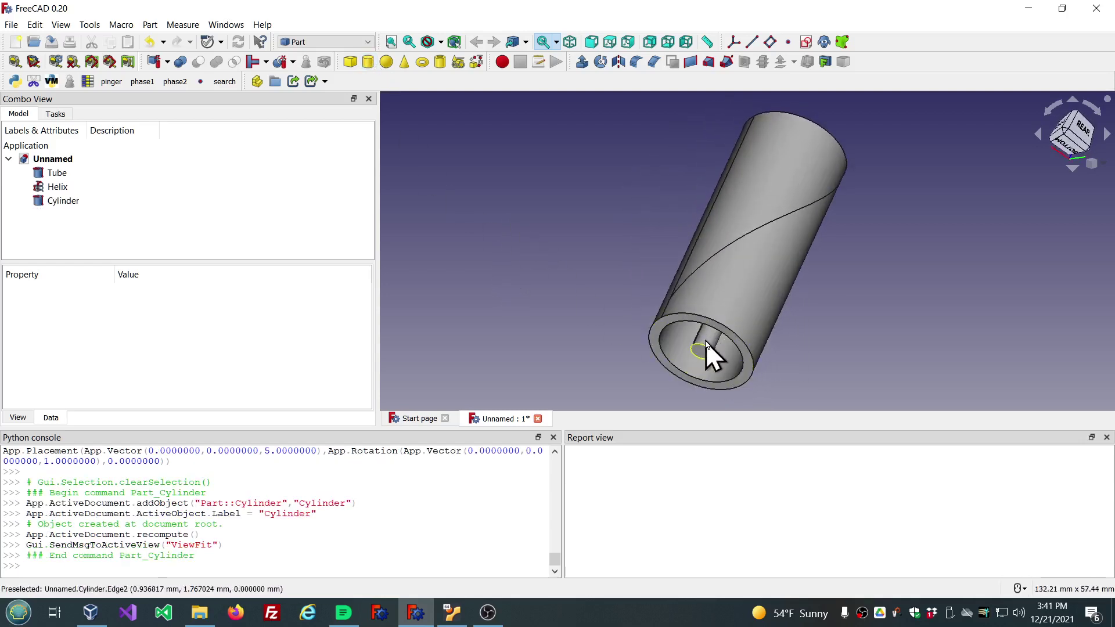
middle_click_drag(545, 197, 543, 229)
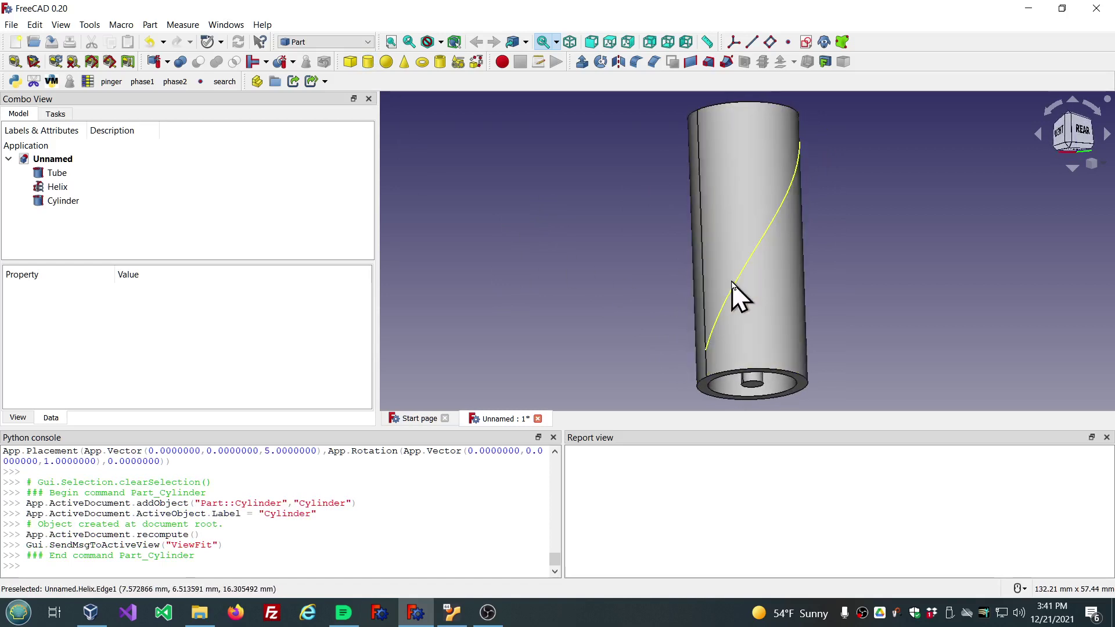
left_click(65, 202)
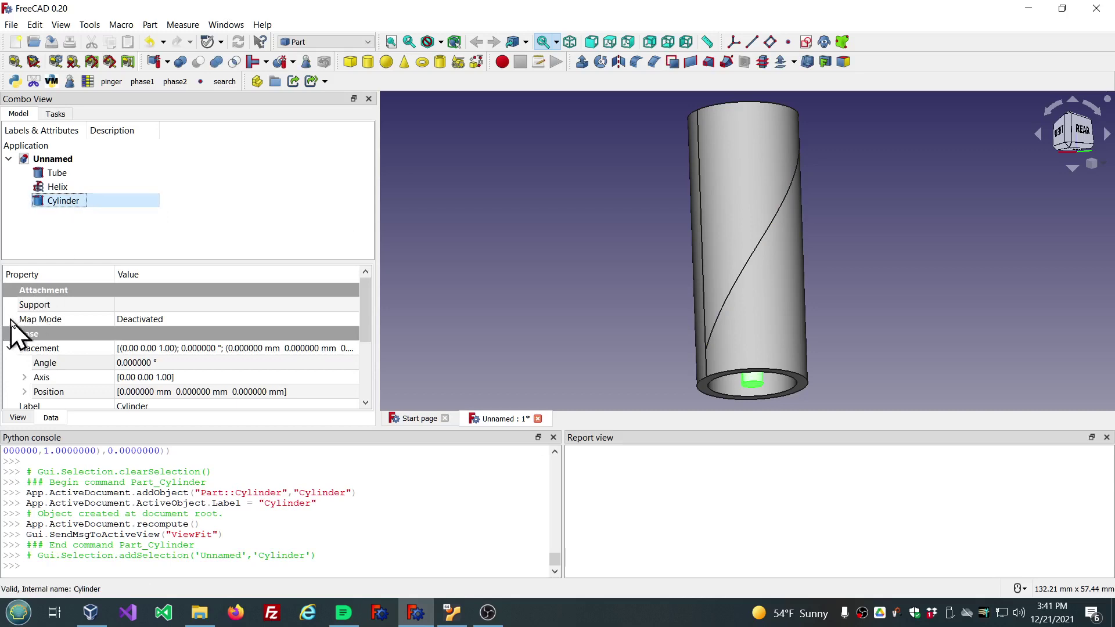
left_click(180, 321)
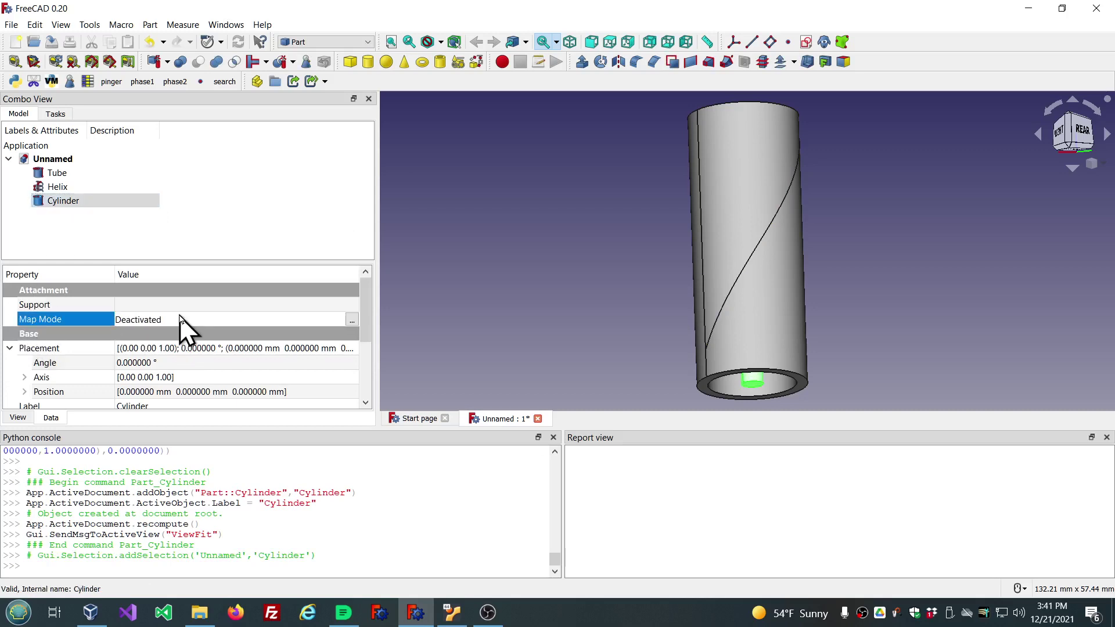
left_click(352, 321)
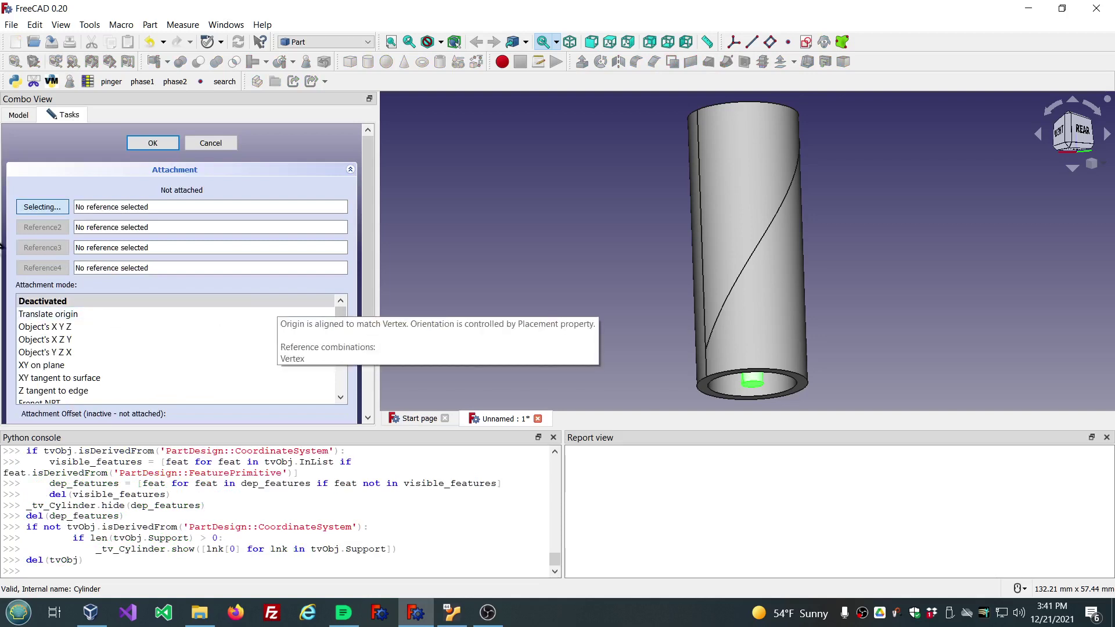
Attach the Cylinder to Helix Edge1, settling on Frenet TBN after trying other modes
left_click(50, 209)
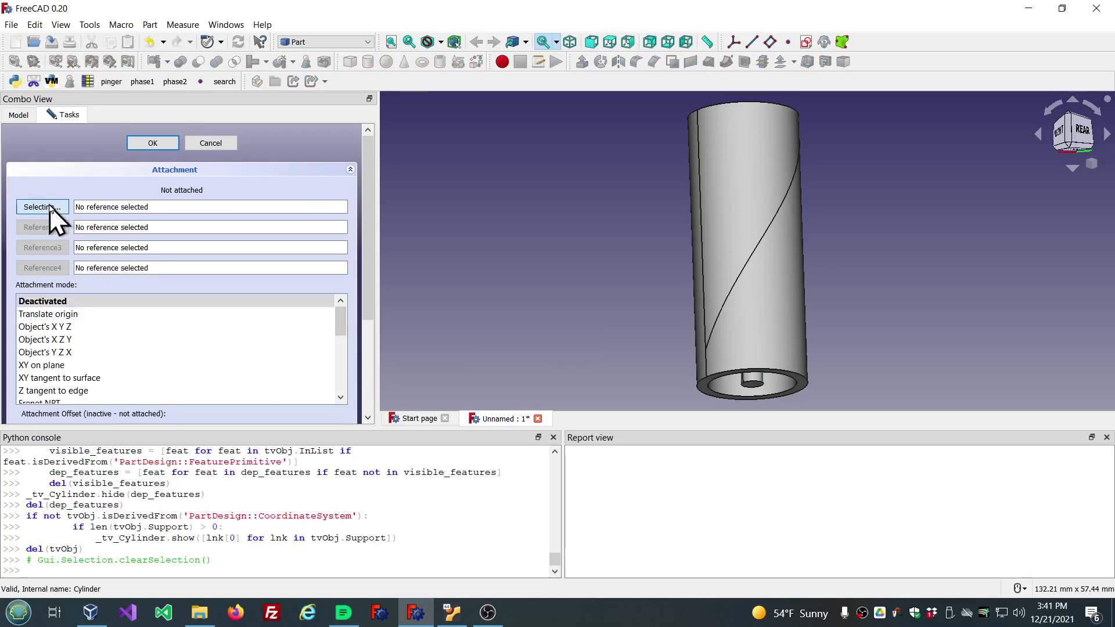
left_click(737, 282)
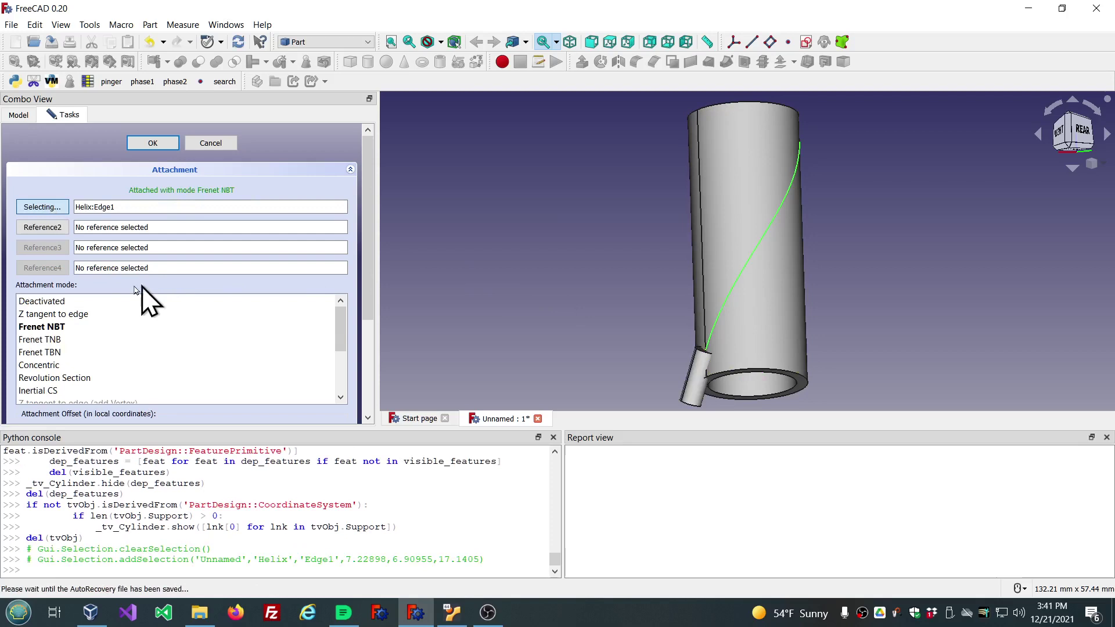
left_click(62, 342)
left_click(58, 353)
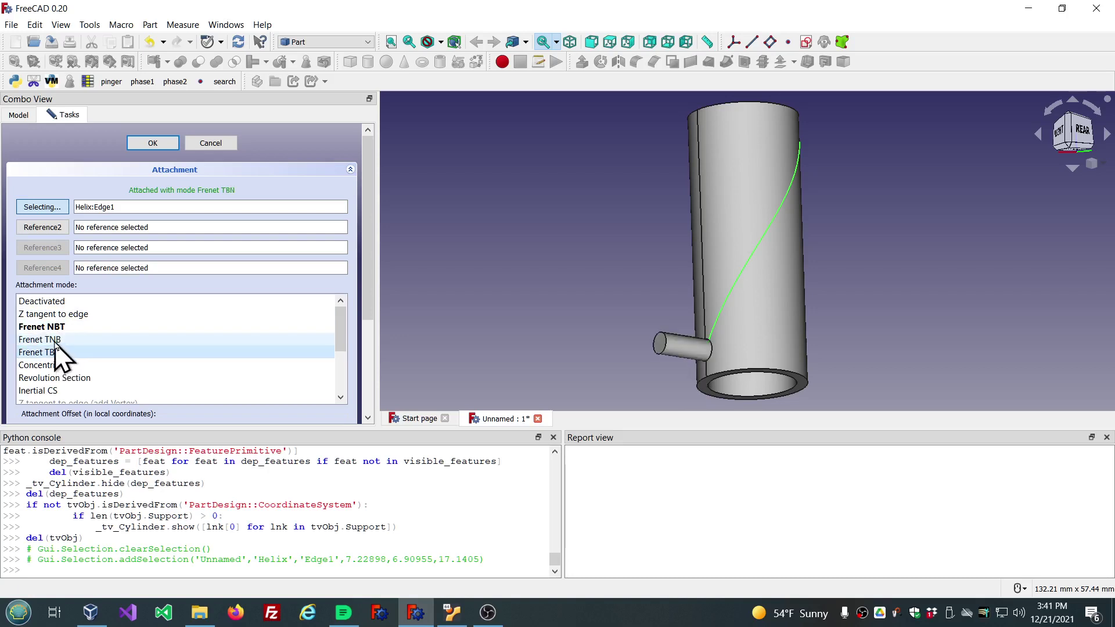
left_click(63, 327)
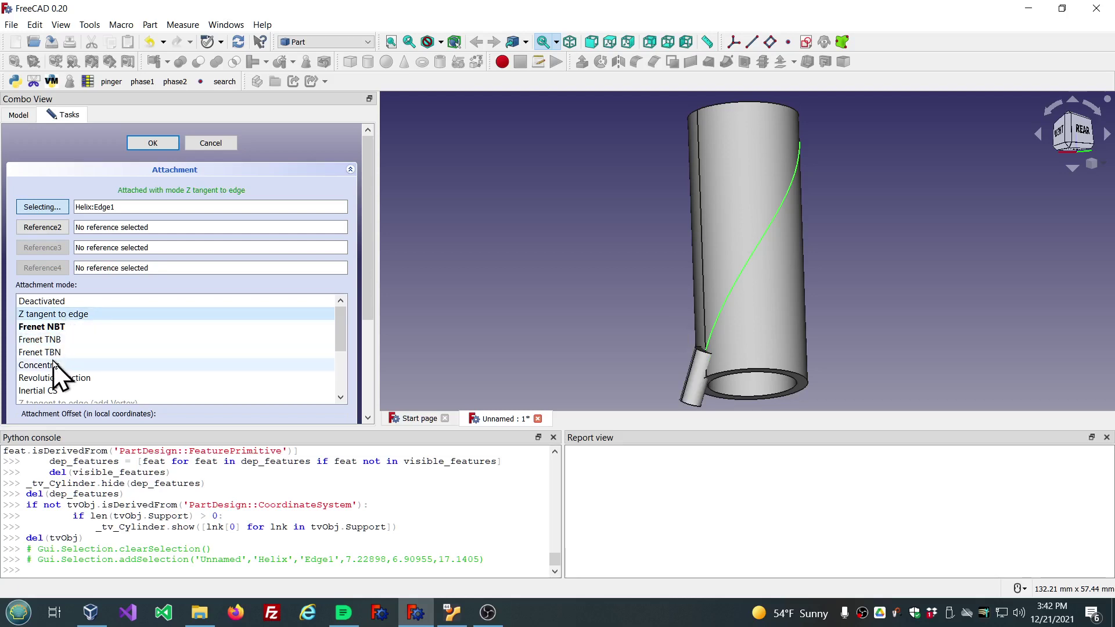
left_click(52, 362)
left_click(48, 353)
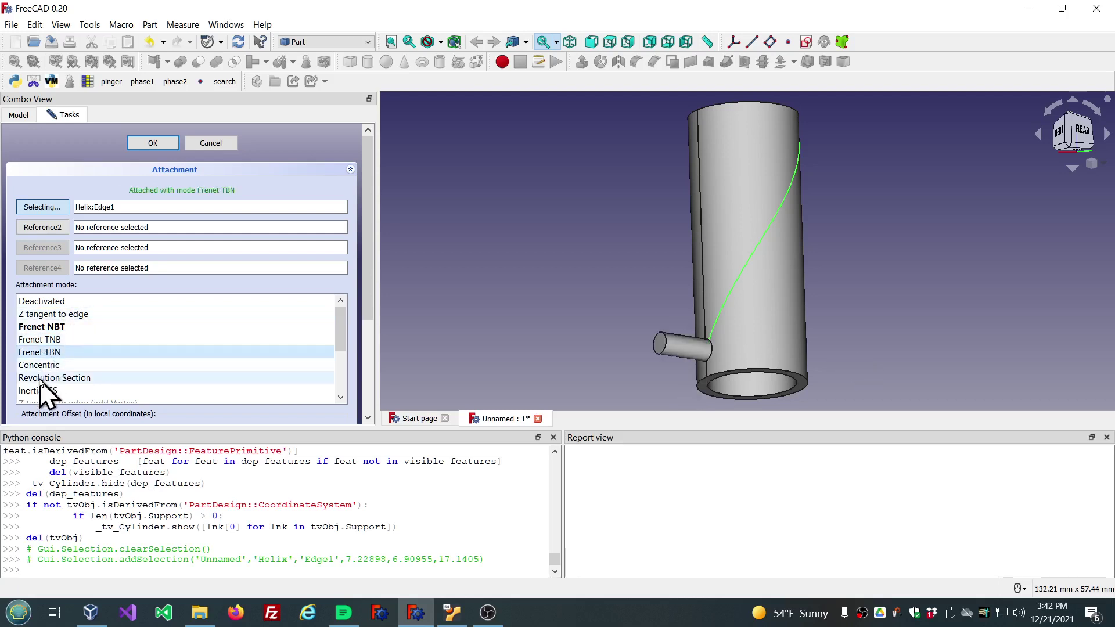
left_click(43, 380)
left_click(40, 352)
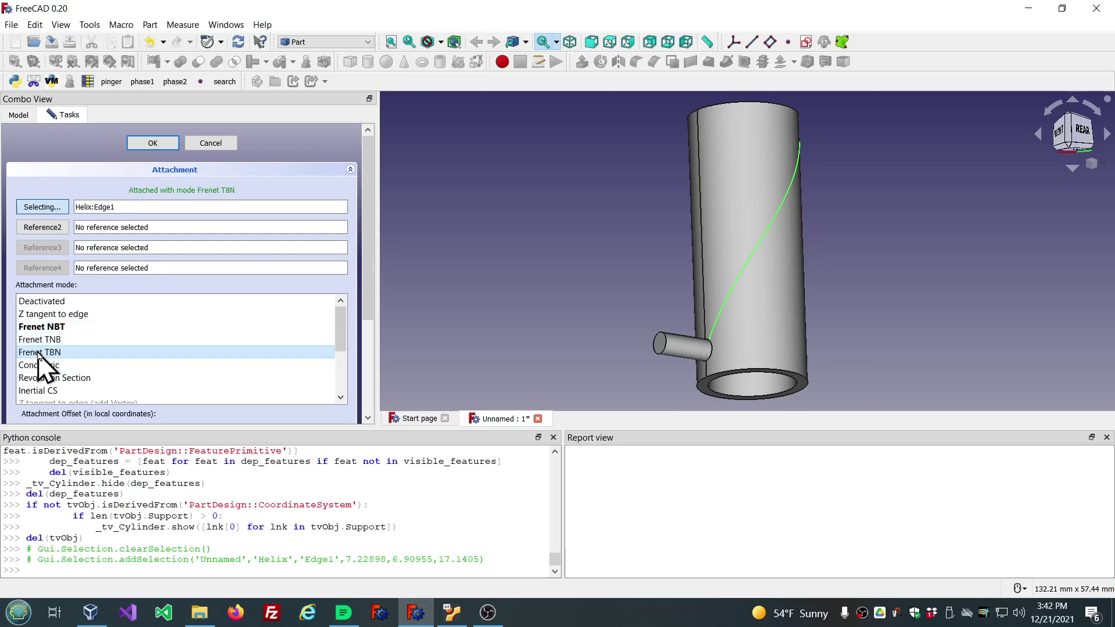
scroll(481, 231, "down", 1)
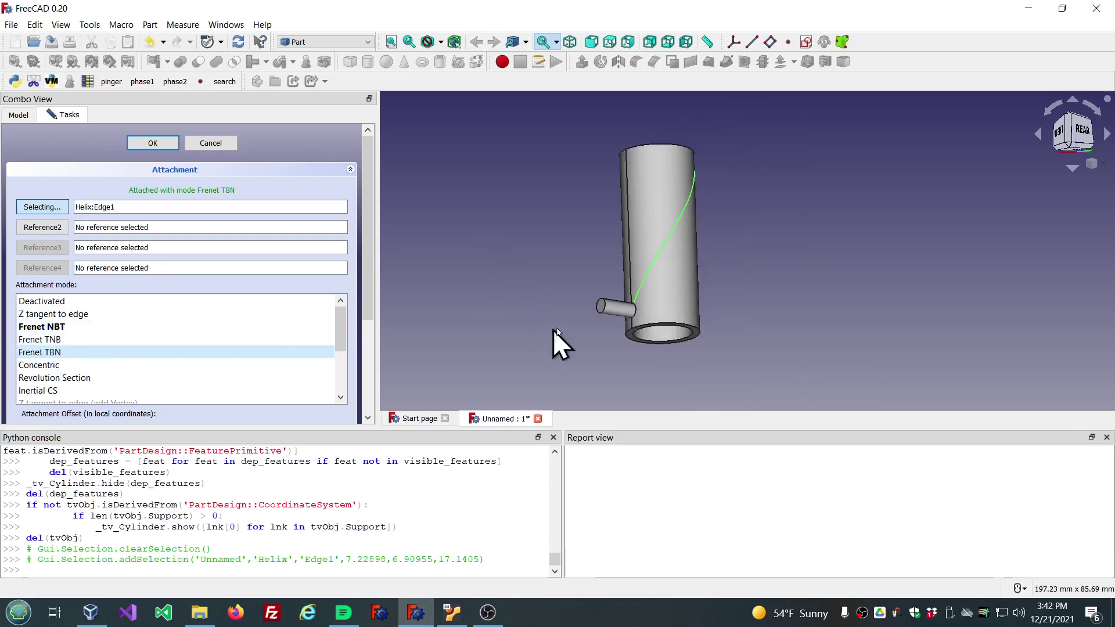
scroll(576, 323, "up", 2)
left_click_drag(368, 258, 368, 312)
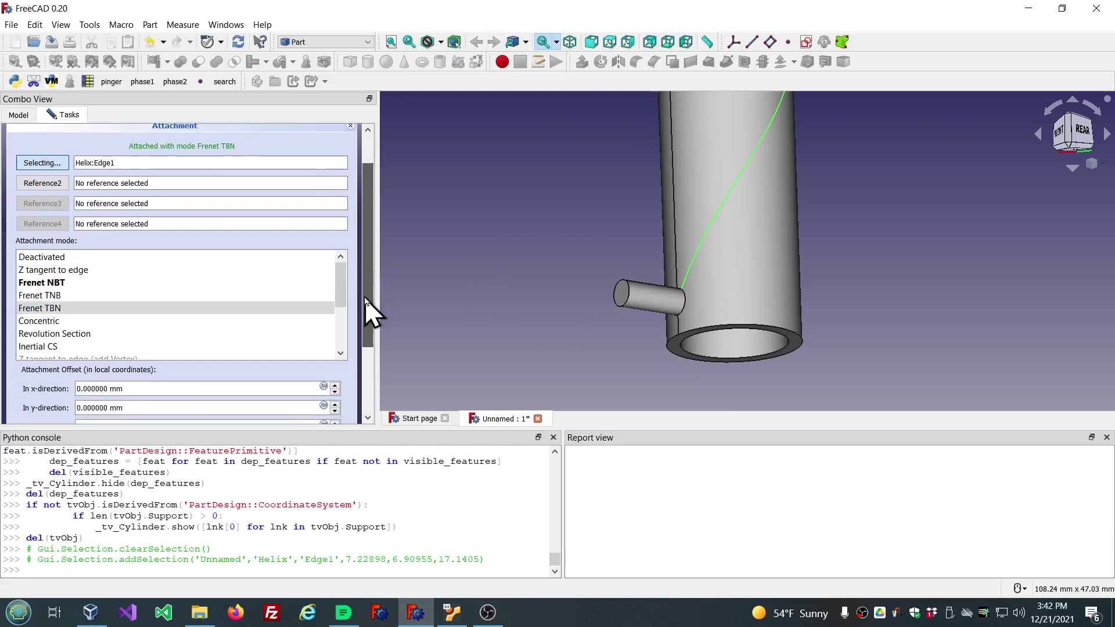
Set the attachment's z-direction offset to -5 mm and check the cylinder's position
middle_click_drag(751, 386, 749, 307)
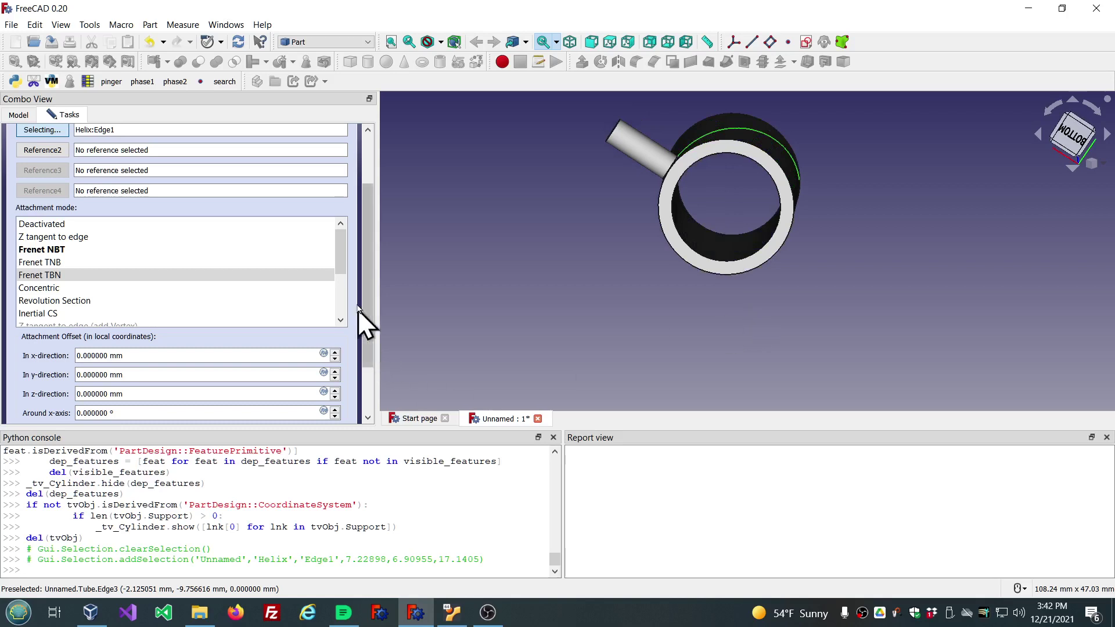
left_click_drag(366, 295, 363, 343)
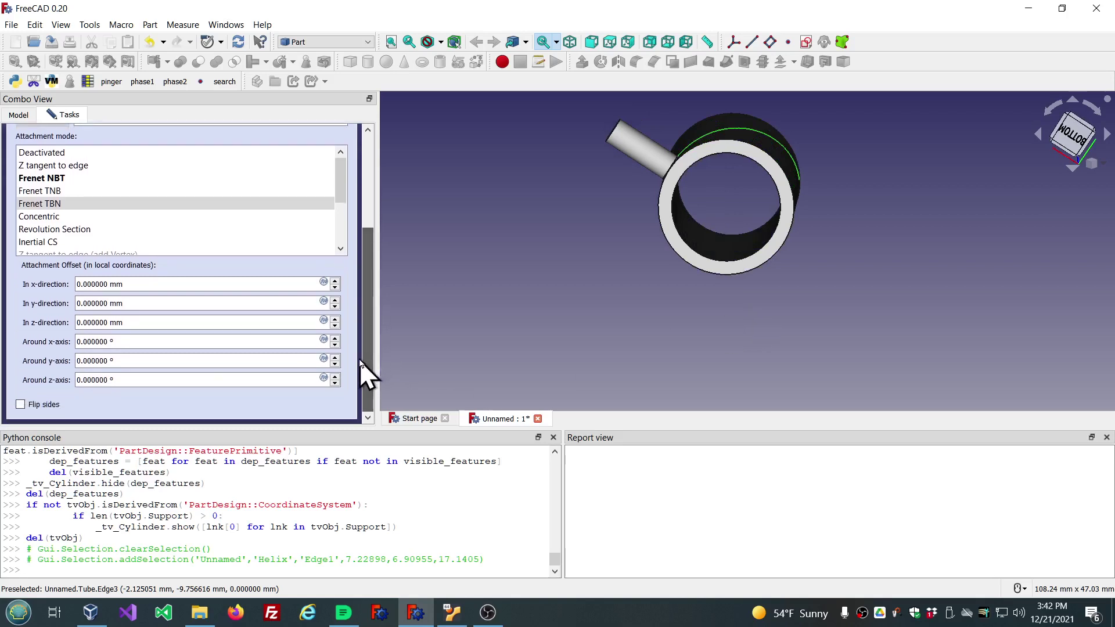
left_click(190, 321)
type("2")
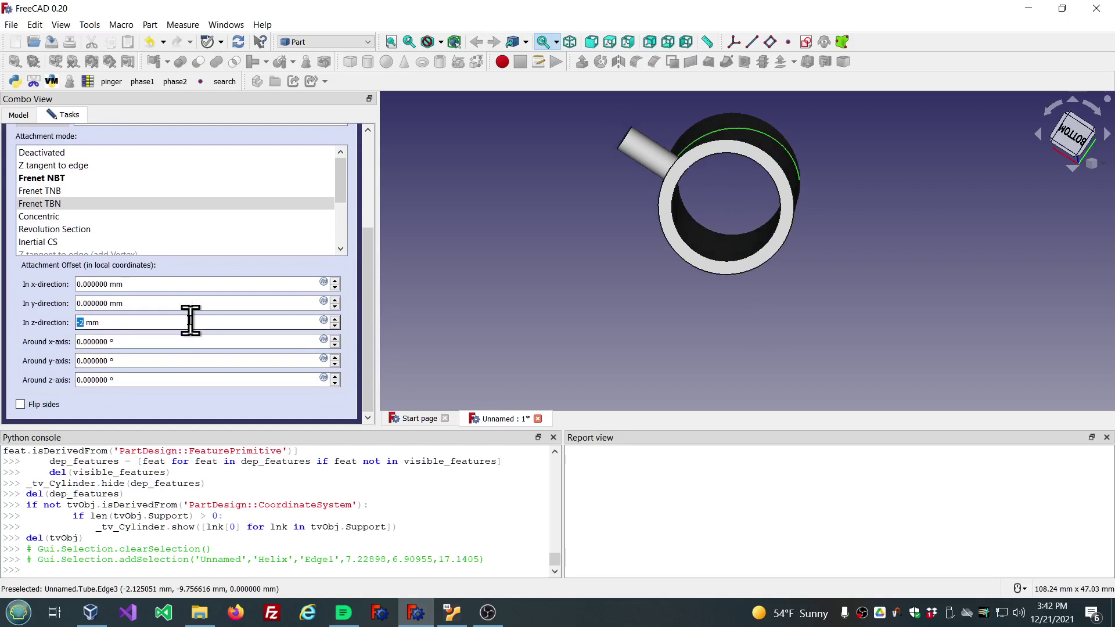
scroll(190, 320, "down", 7)
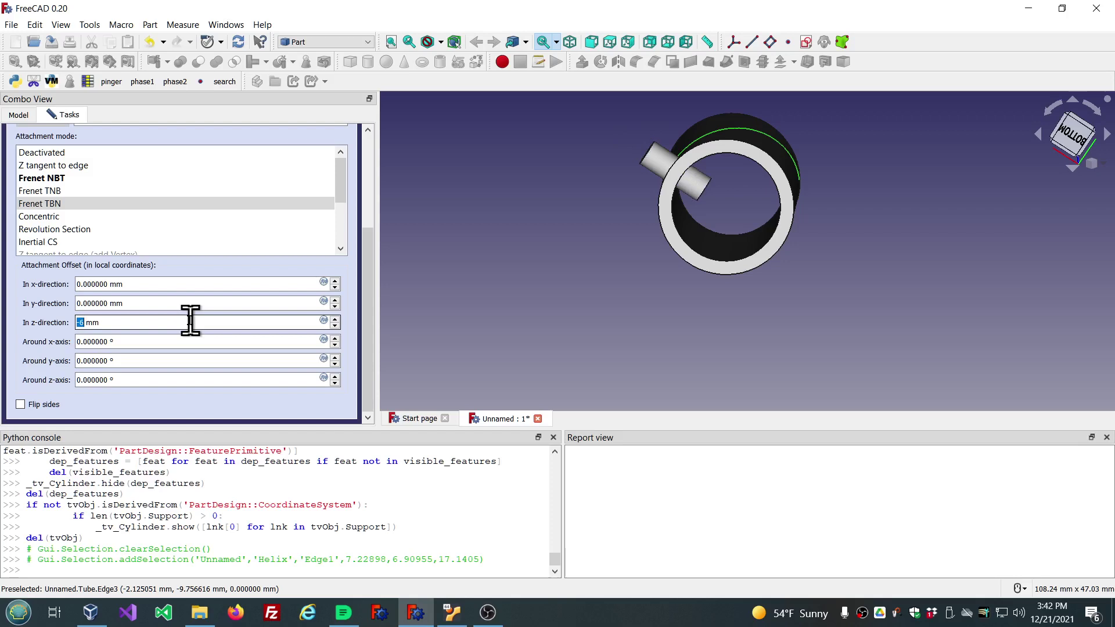
scroll(190, 321, "up", 1)
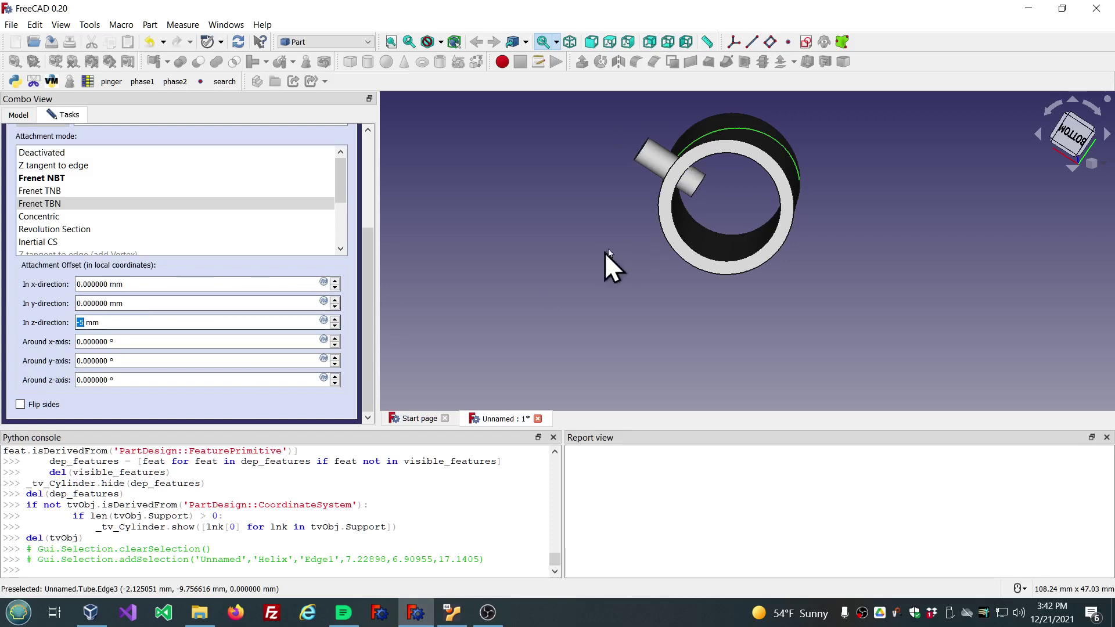
mouse_move(607, 231)
middle_mouse_down()
mouse_move(599, 269)
mouse_move(576, 236)
mouse_move(581, 251)
mouse_move(535, 294)
mouse_move(432, 342)
middle_mouse_up()
left_click_drag(374, 328, 392, 248)
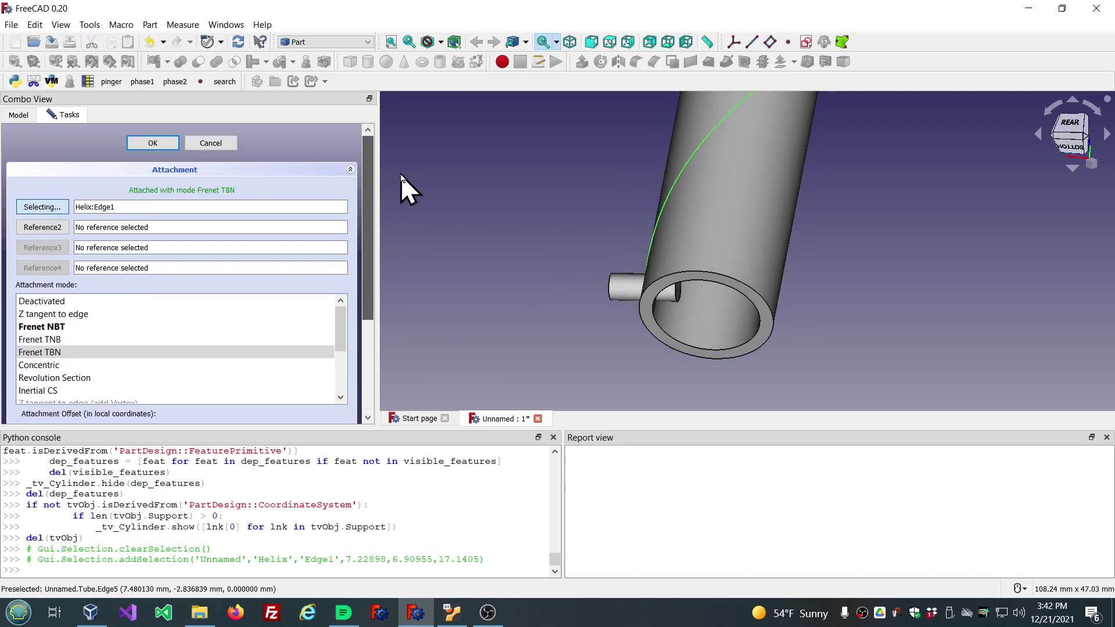
Accept the attachment, then duplicate the selected Cylinder via Edit > Duplicate selection
left_click(140, 144)
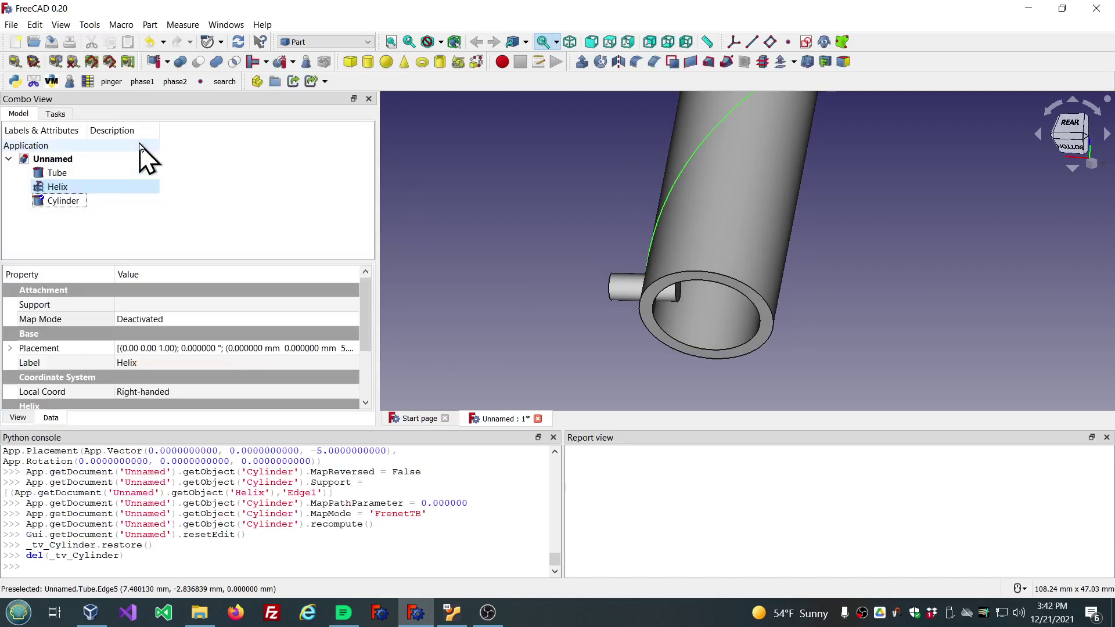
scroll(523, 240, "down", 3)
mouse_move(516, 233)
middle_mouse_down()
mouse_move(611, 217)
mouse_move(577, 211)
mouse_move(587, 232)
mouse_move(655, 182)
mouse_move(658, 205)
middle_mouse_up()
scroll(715, 157, "up", 2)
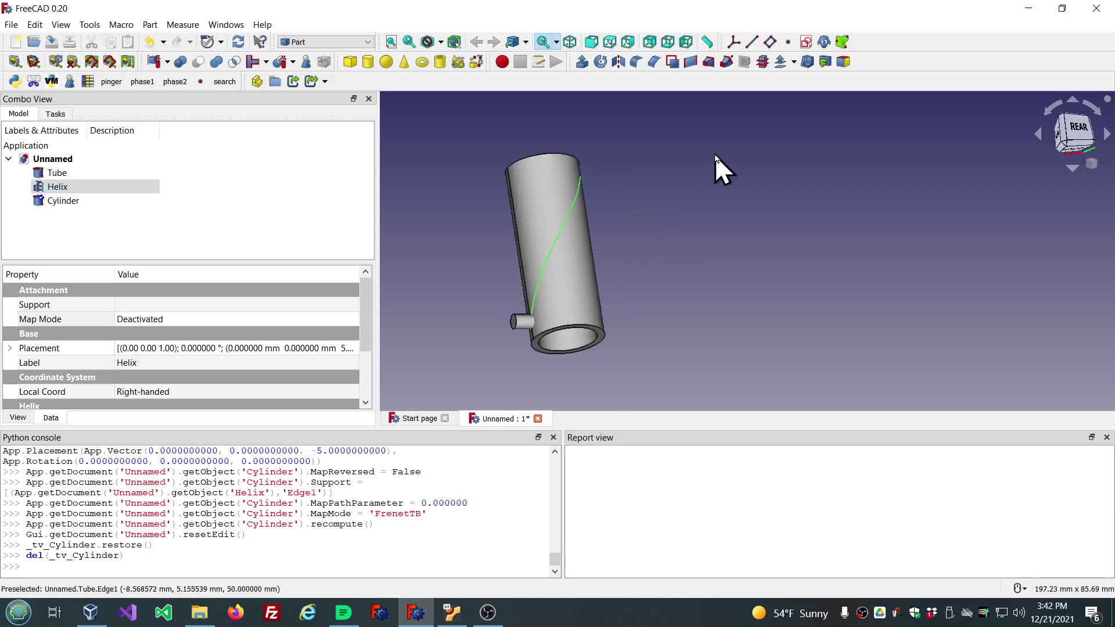
left_click(75, 205)
left_click(35, 24)
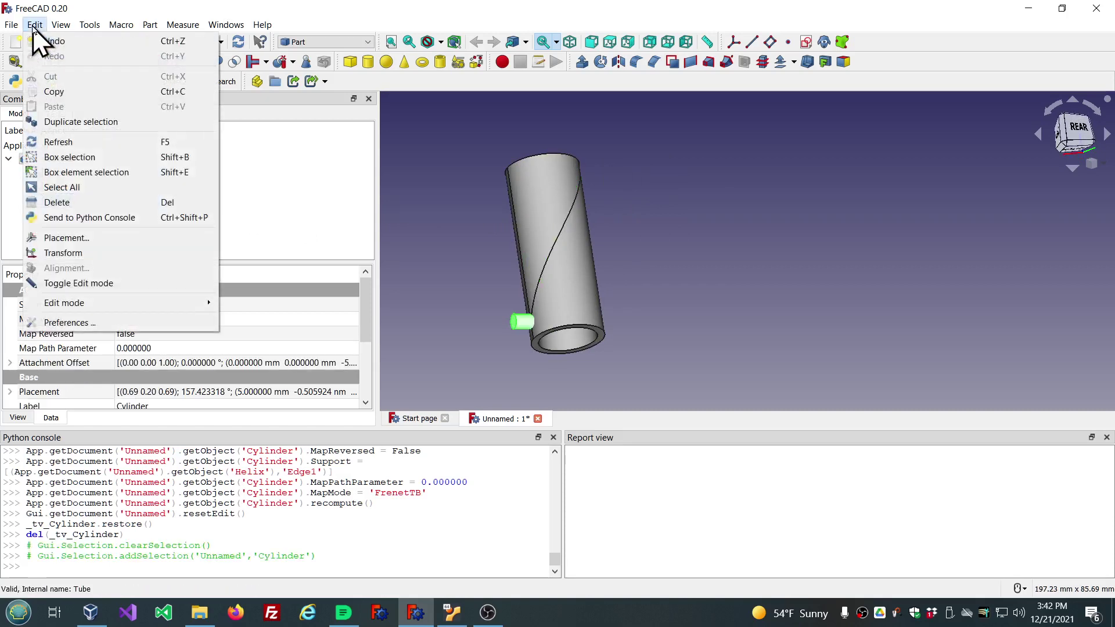
left_click(57, 122)
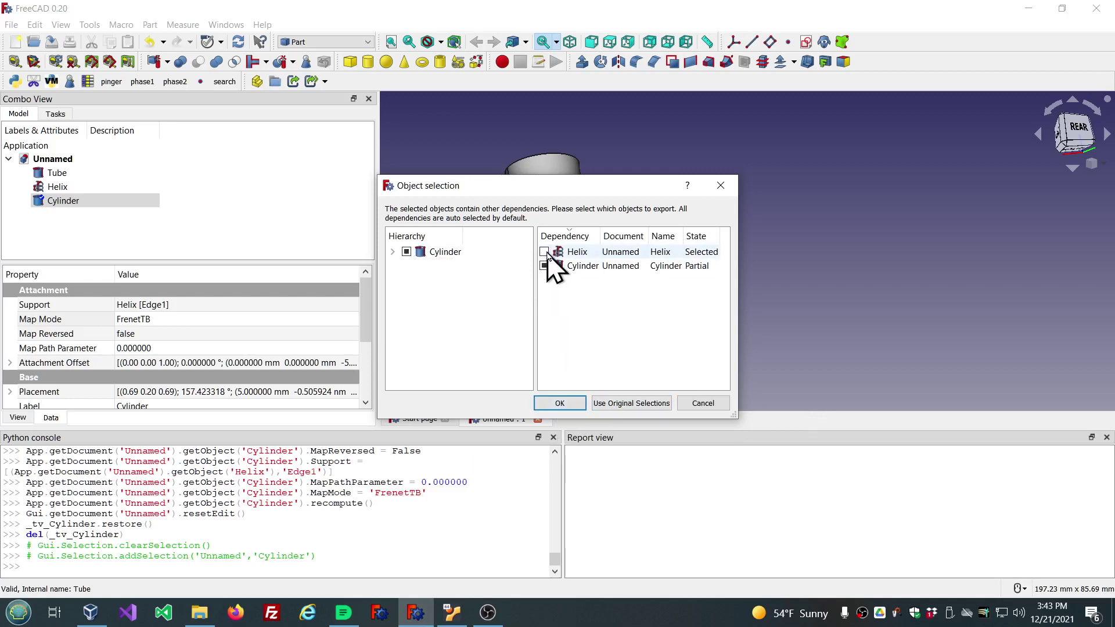
Create the duplicate Cylinder001, select it, and recompute the document
left_click(639, 406)
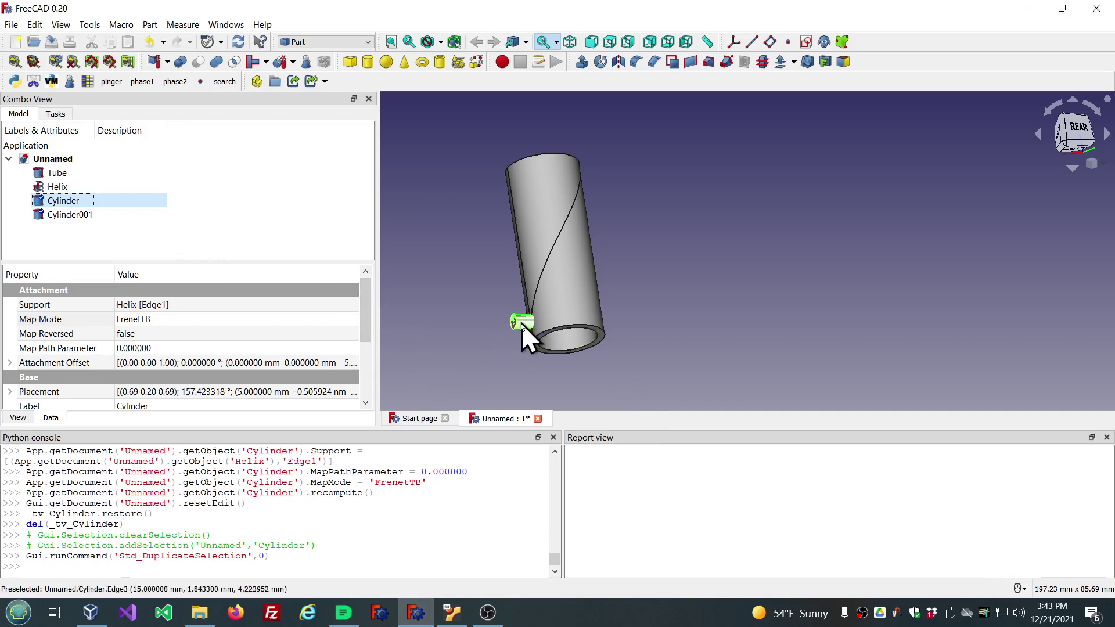
left_click(66, 215)
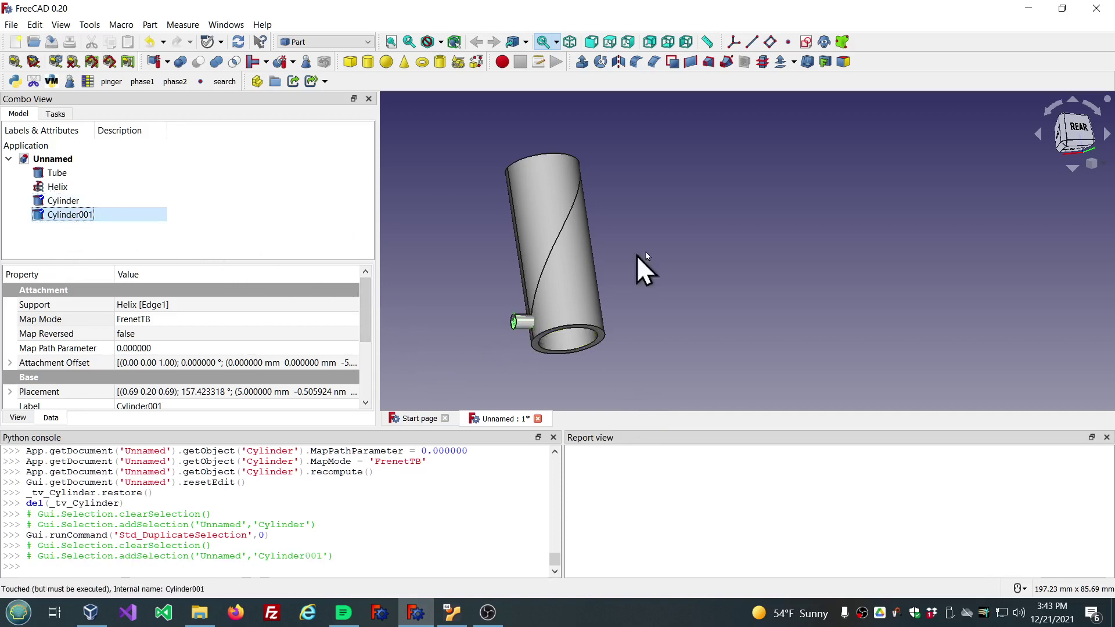
middle_click_drag(631, 282, 569, 204)
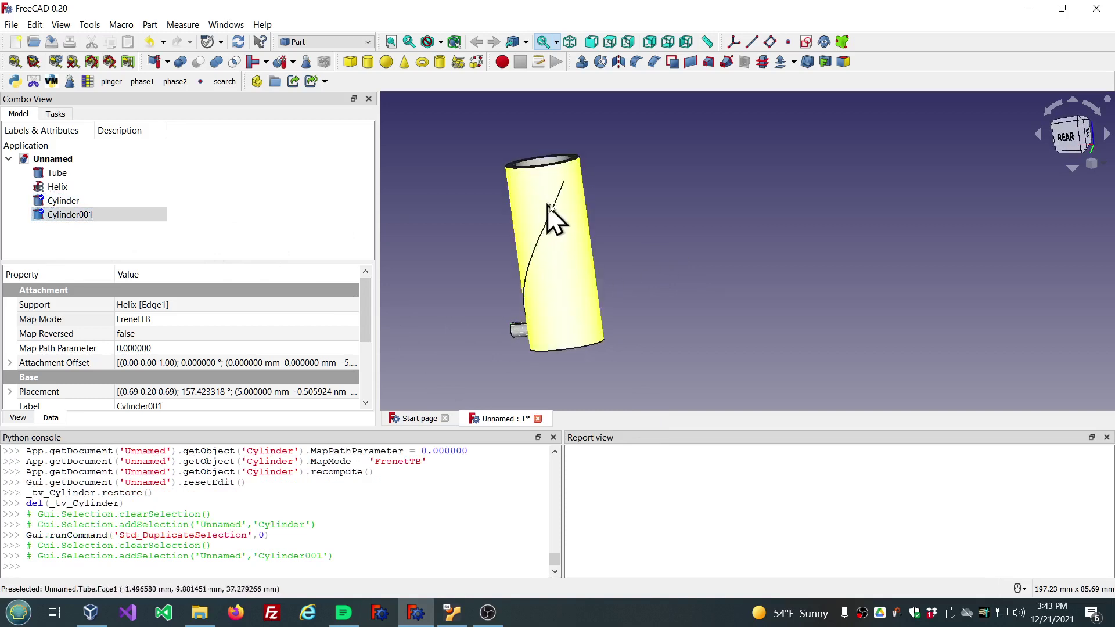
middle_click_drag(493, 199, 477, 310)
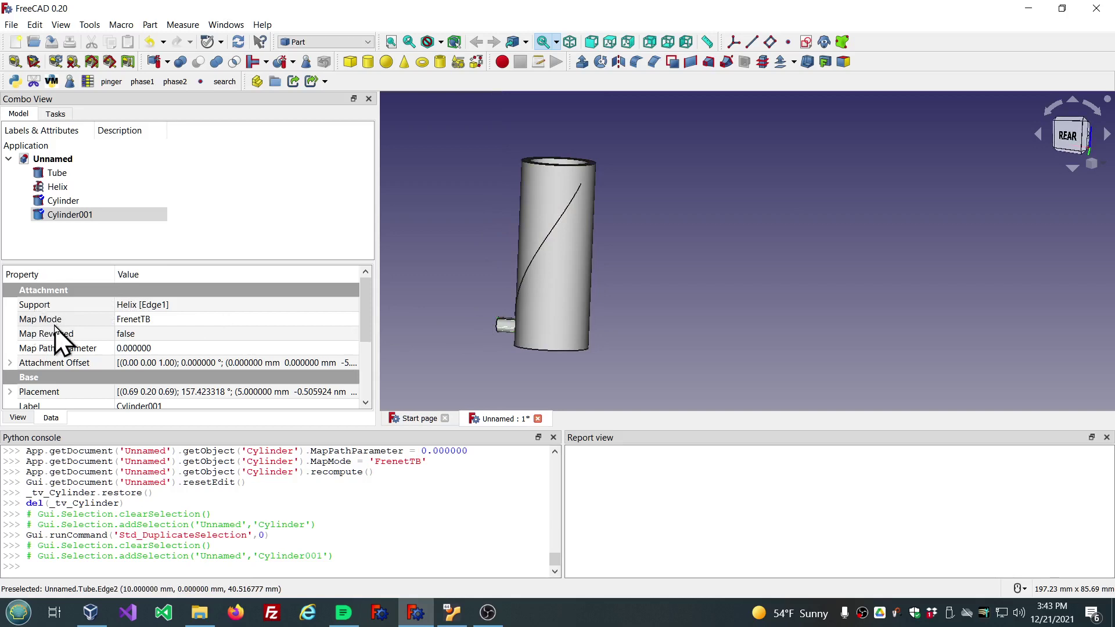
scroll(57, 340, "down", 3)
scroll(57, 340, "up", 3)
scroll(103, 341, "down", 3)
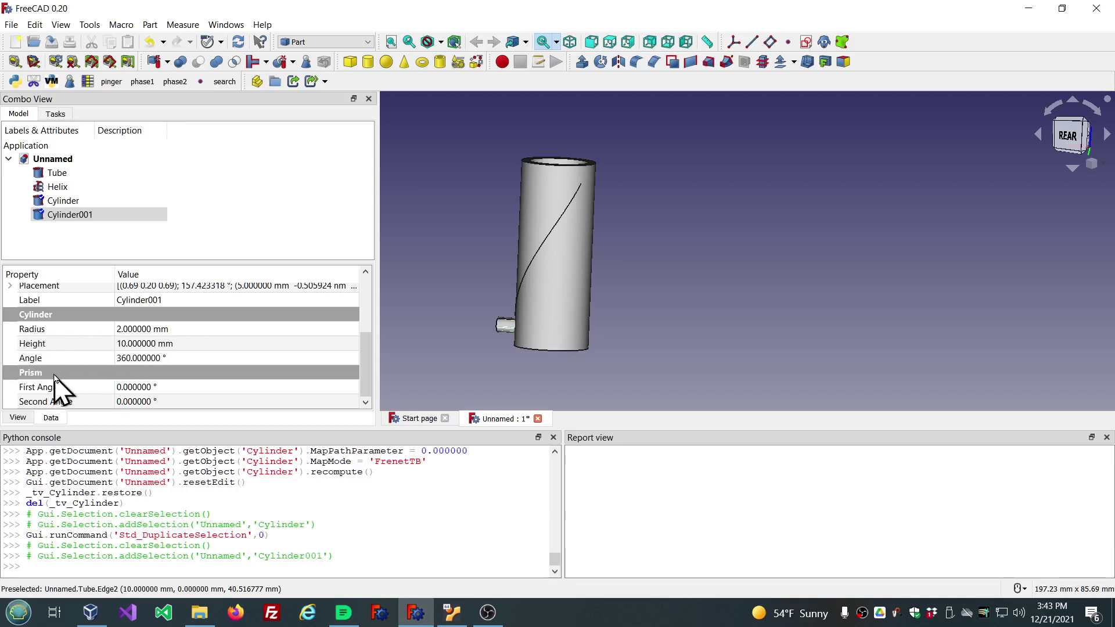
scroll(60, 383, "up", 2)
scroll(60, 383, "up", 1)
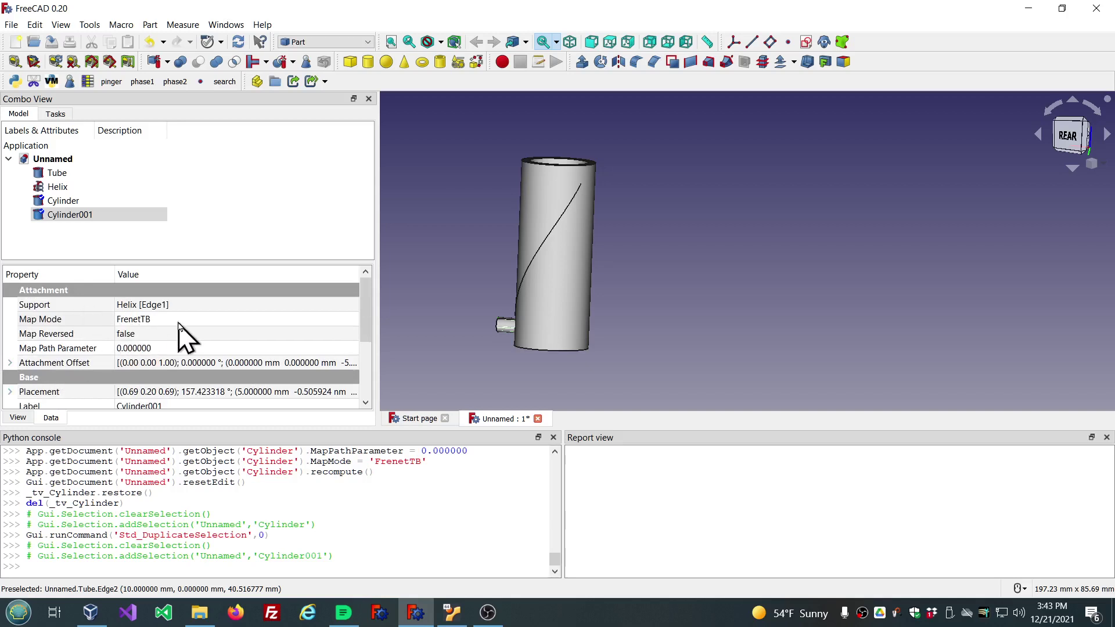
left_click(237, 42)
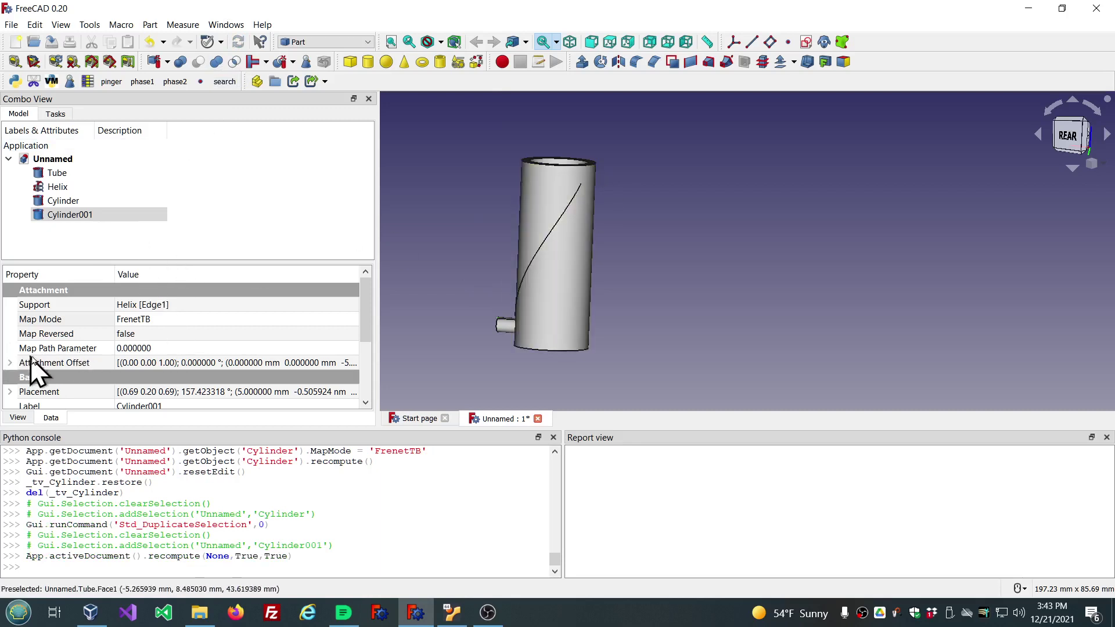
Set Cylinder001's Map Path Parameter to 1, moving it to the helix's upper end
left_click(185, 349)
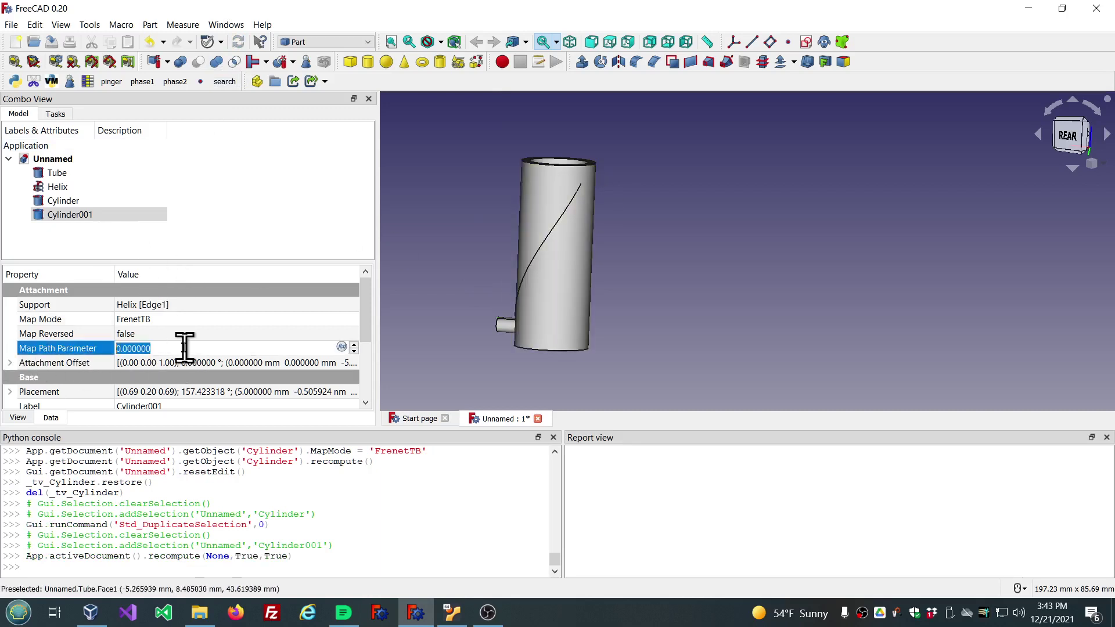
type("1")
key("Return")
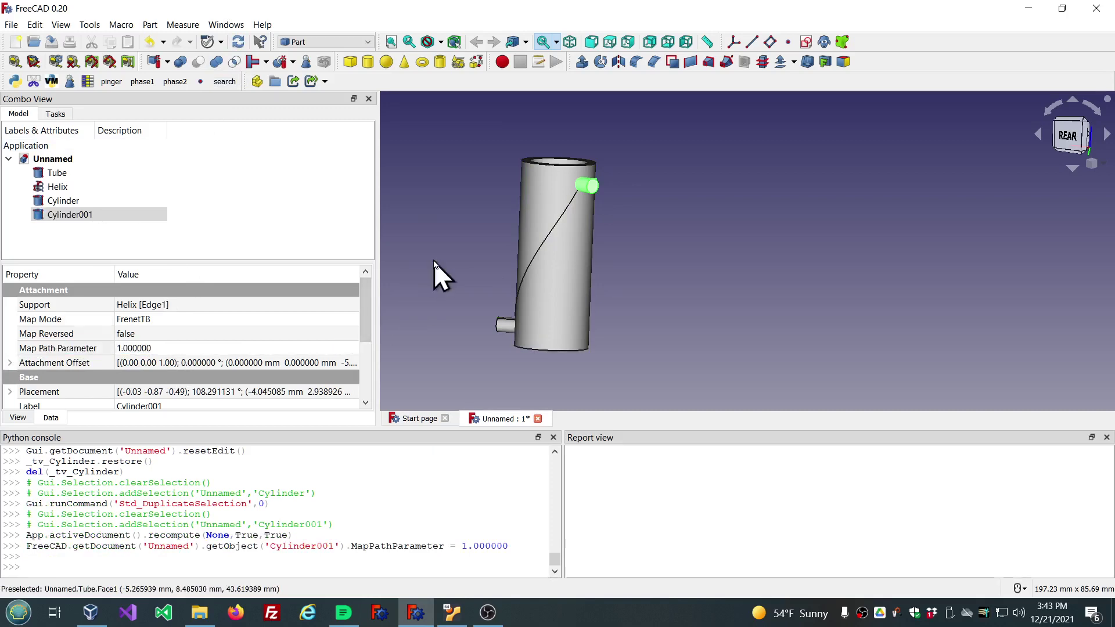
left_click(434, 261)
left_click(70, 215)
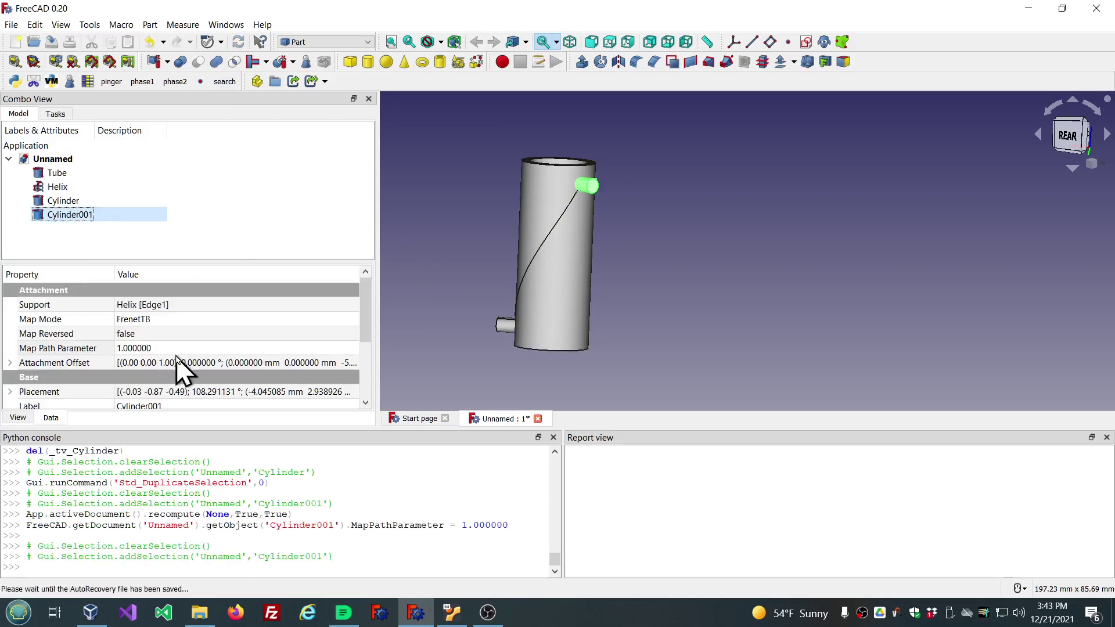
mouse_move(183, 355)
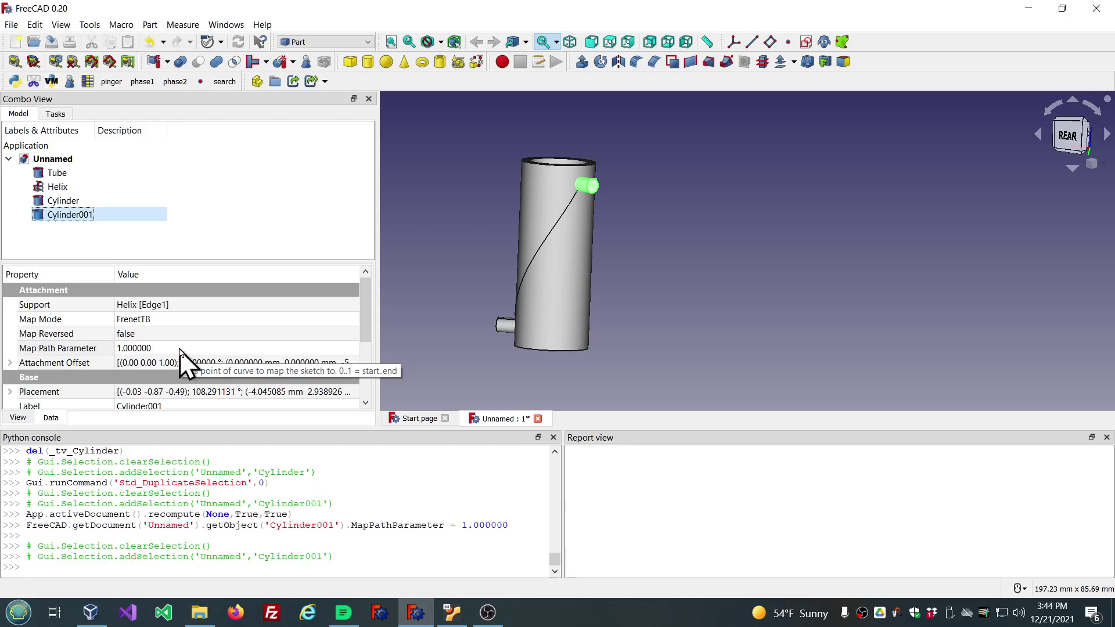
left_click(180, 348)
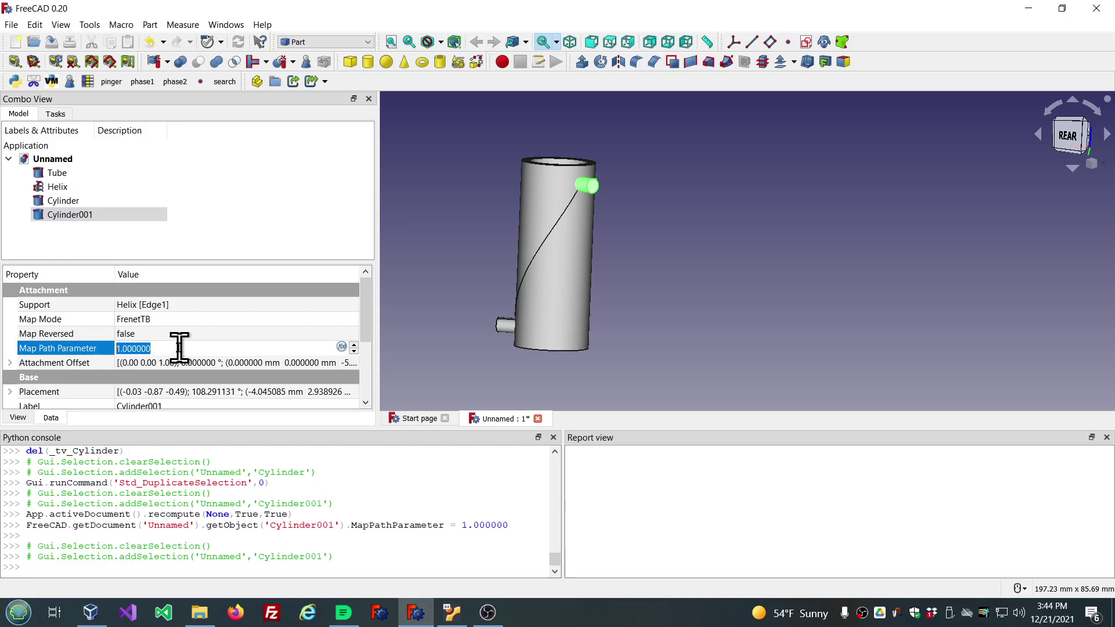
type("0.5")
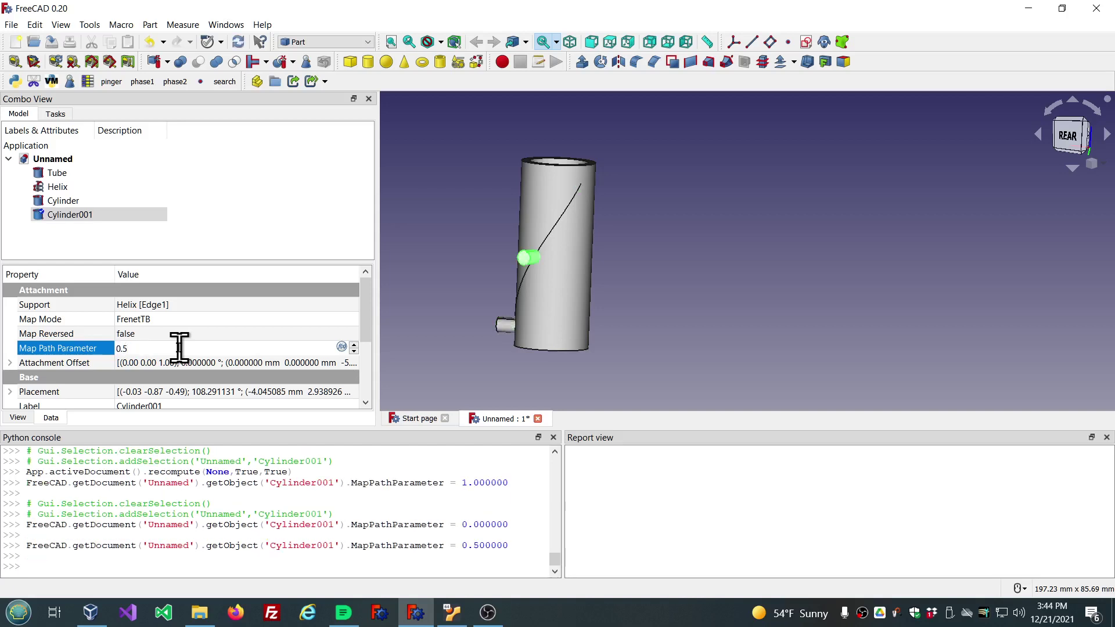
scroll(179, 348, "up", 2)
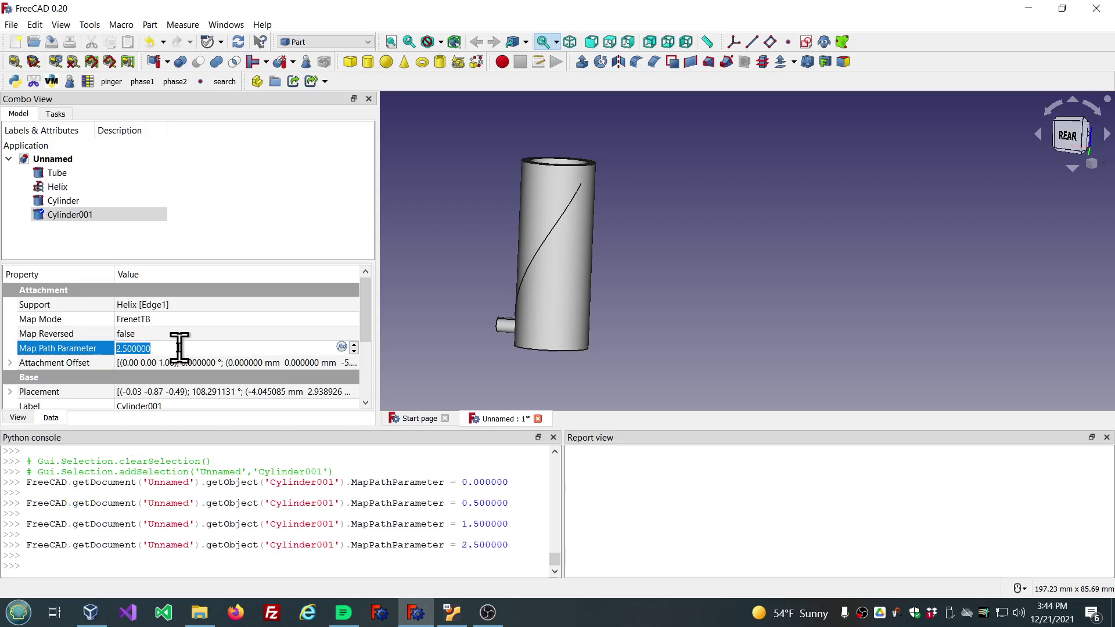
scroll(178, 348, "down", 1)
scroll(179, 348, "down", 1)
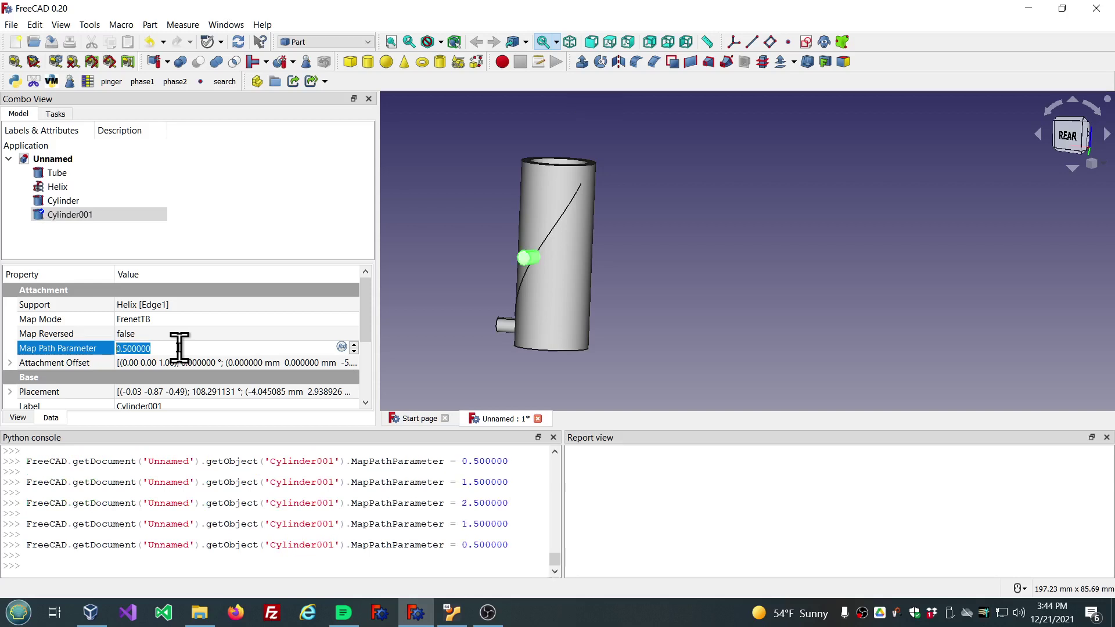
scroll(179, 347, "up", 1)
scroll(178, 347, "down", 1)
type("1")
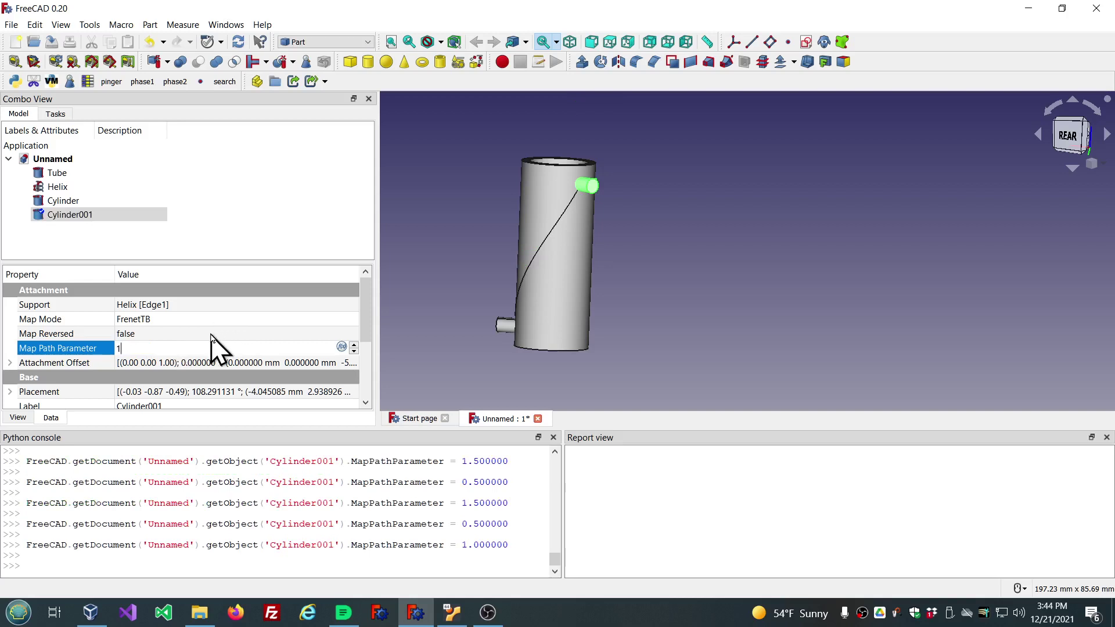
left_click(210, 335)
Change the first small cylinder's Angle from 360° to 180°, making it a half-cylinder
left_click(274, 216)
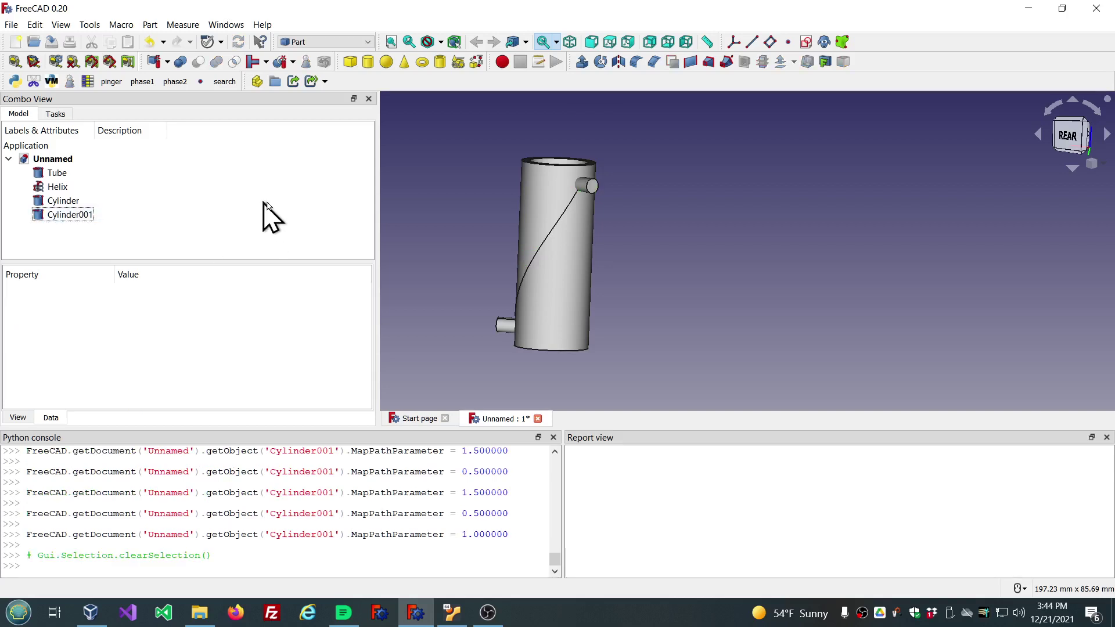
mouse_move(499, 349)
middle_mouse_down()
mouse_move(595, 291)
mouse_move(540, 288)
middle_mouse_up()
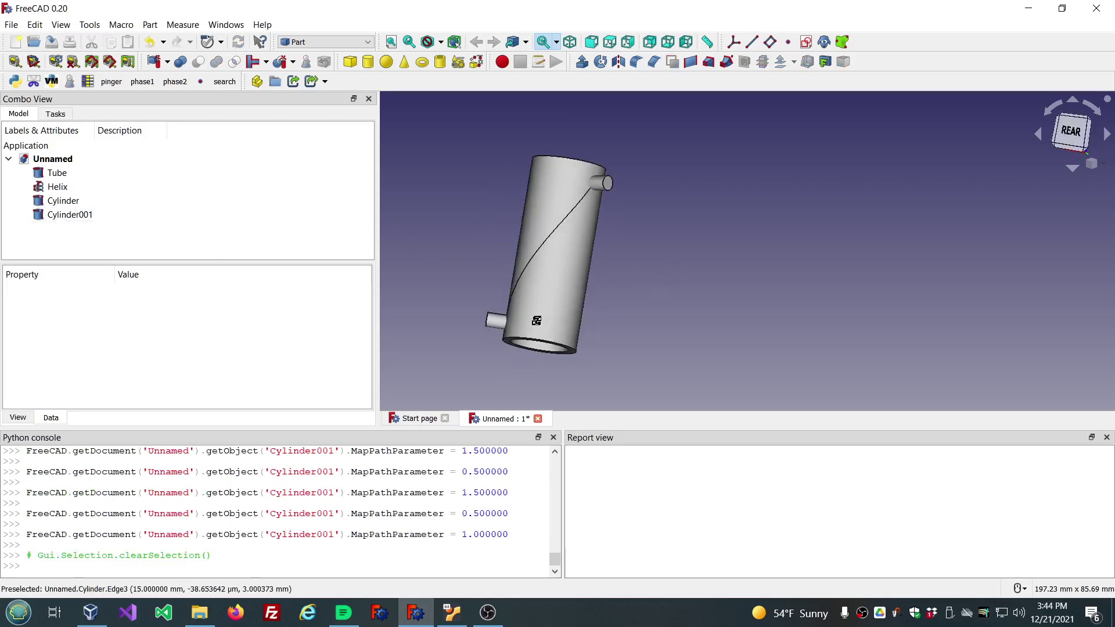
left_click(62, 201)
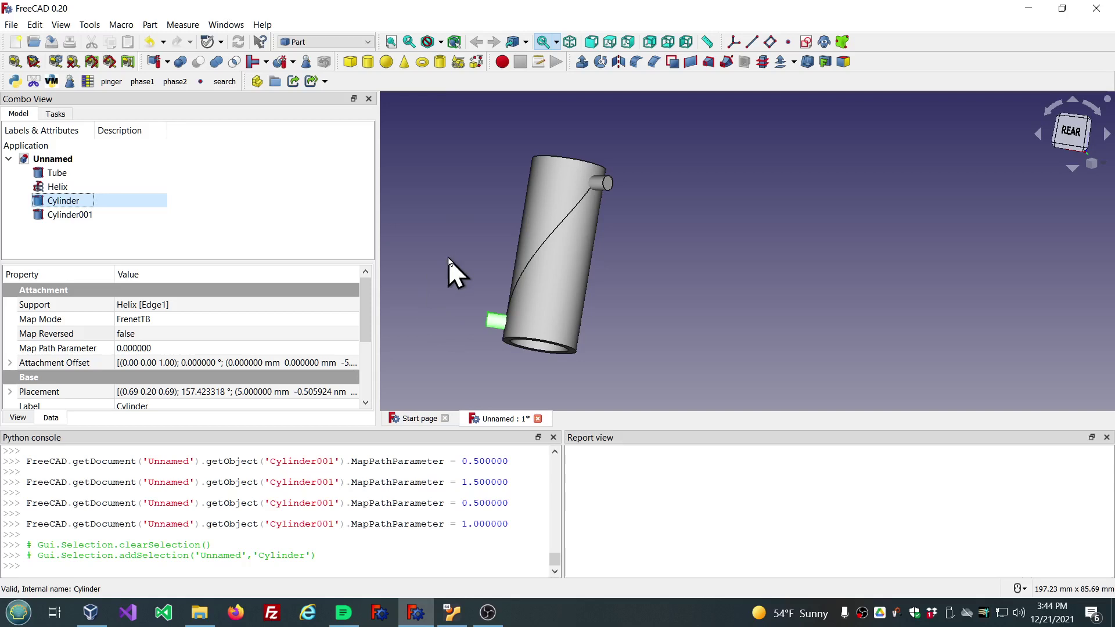
middle_click_drag(448, 257, 576, 262)
scroll(517, 330, "up", 1)
scroll(505, 314, "up", 4)
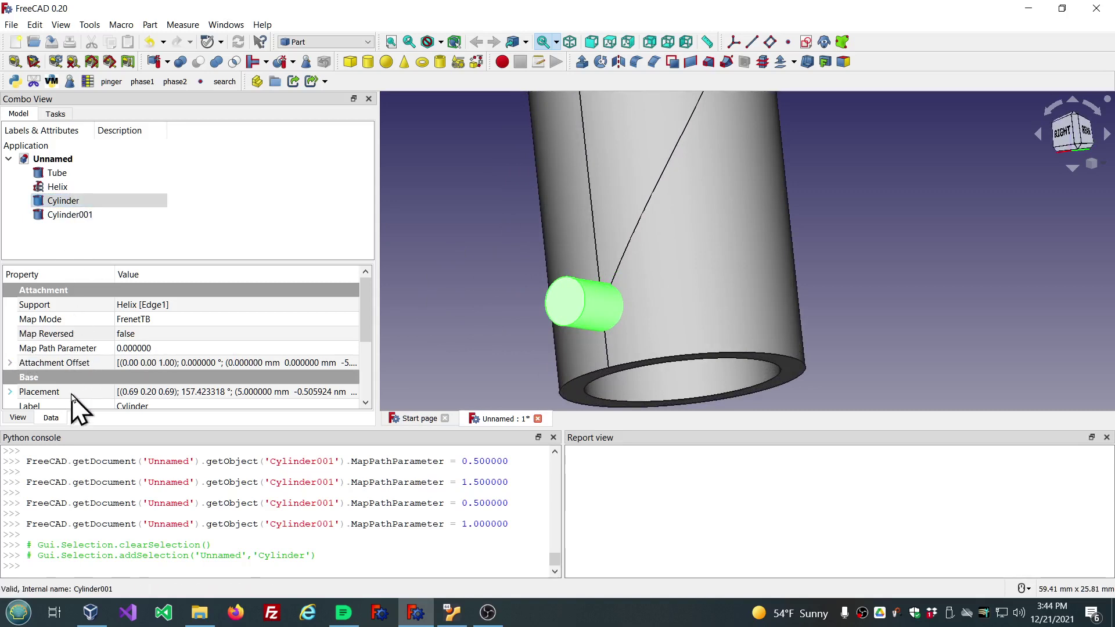
scroll(75, 400, "down", 3)
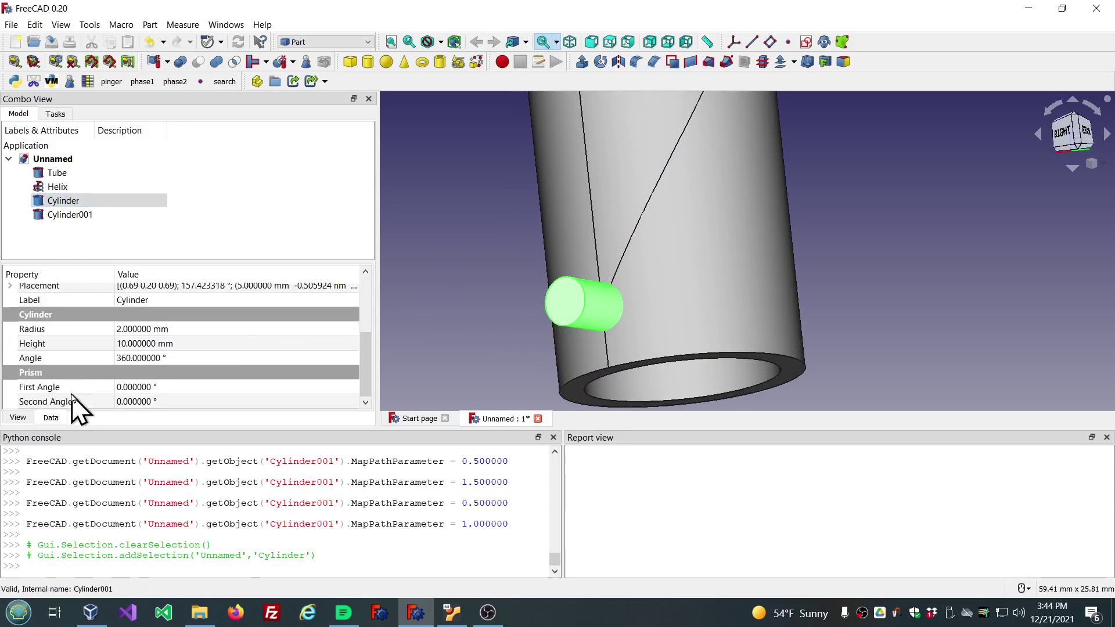
double_click(210, 359)
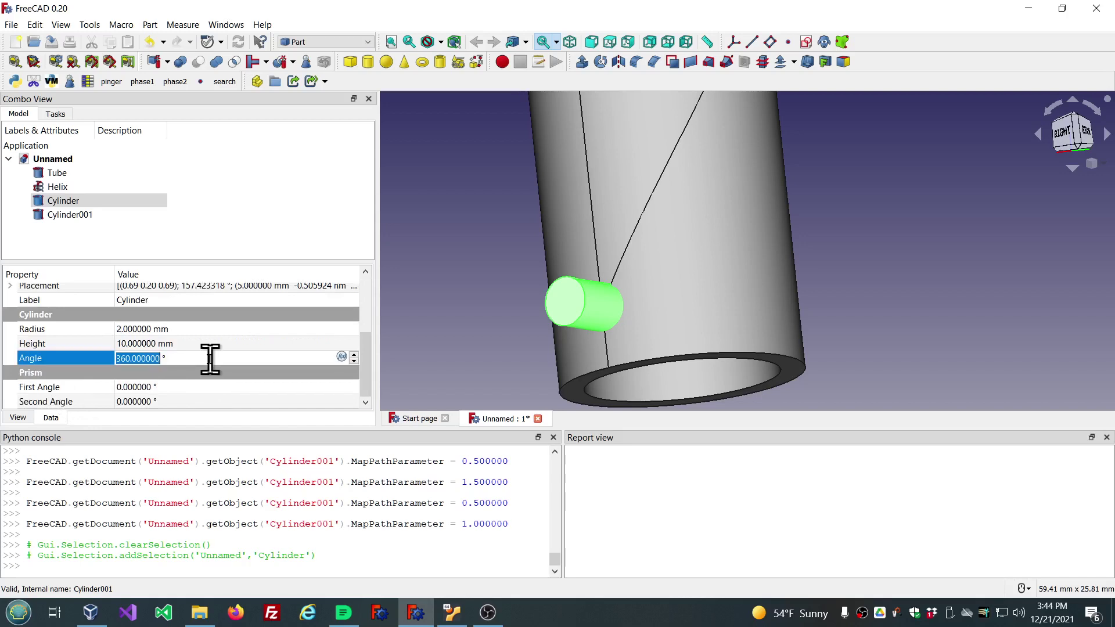
type("180")
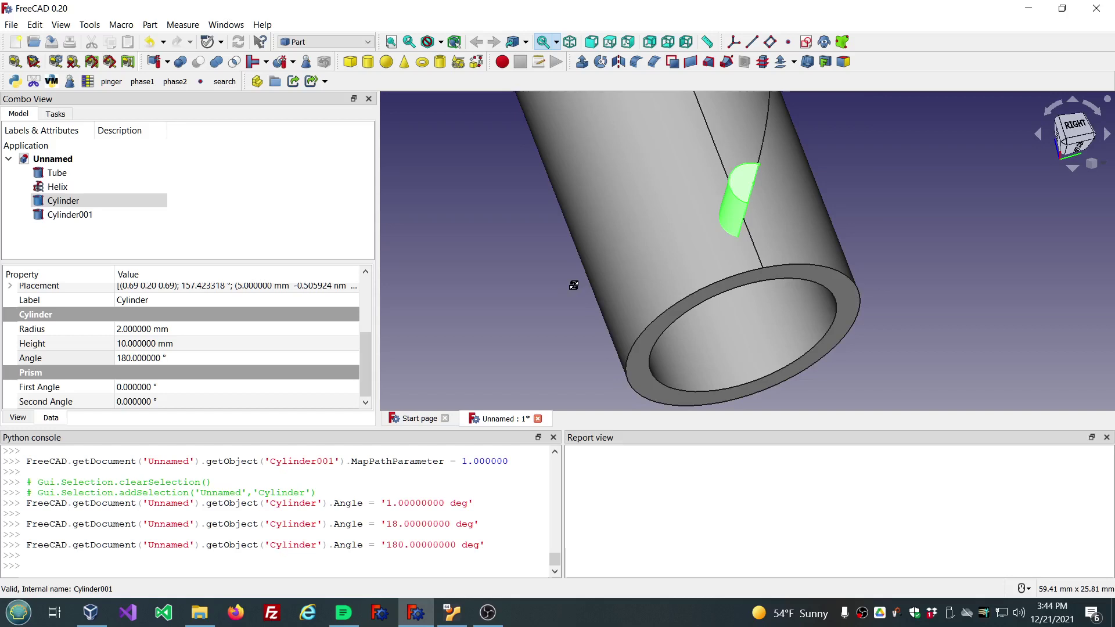
Rotate the half-cylinder 90° by setting its Attachment Offset angle to 90°
middle_click_drag(573, 284, 520, 294)
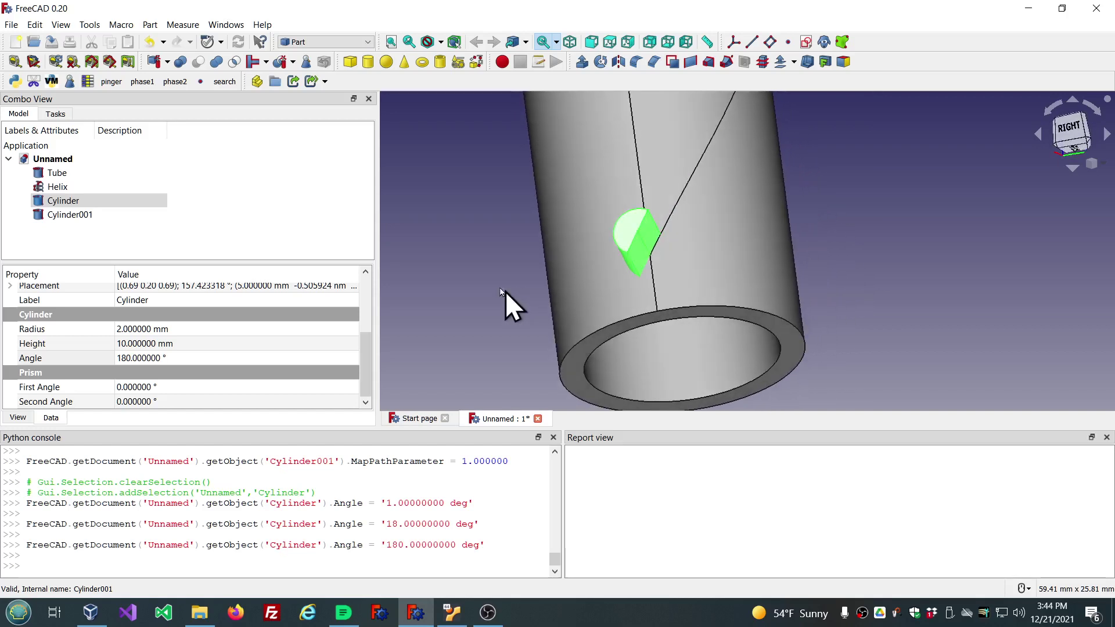
scroll(75, 307, "up", 2)
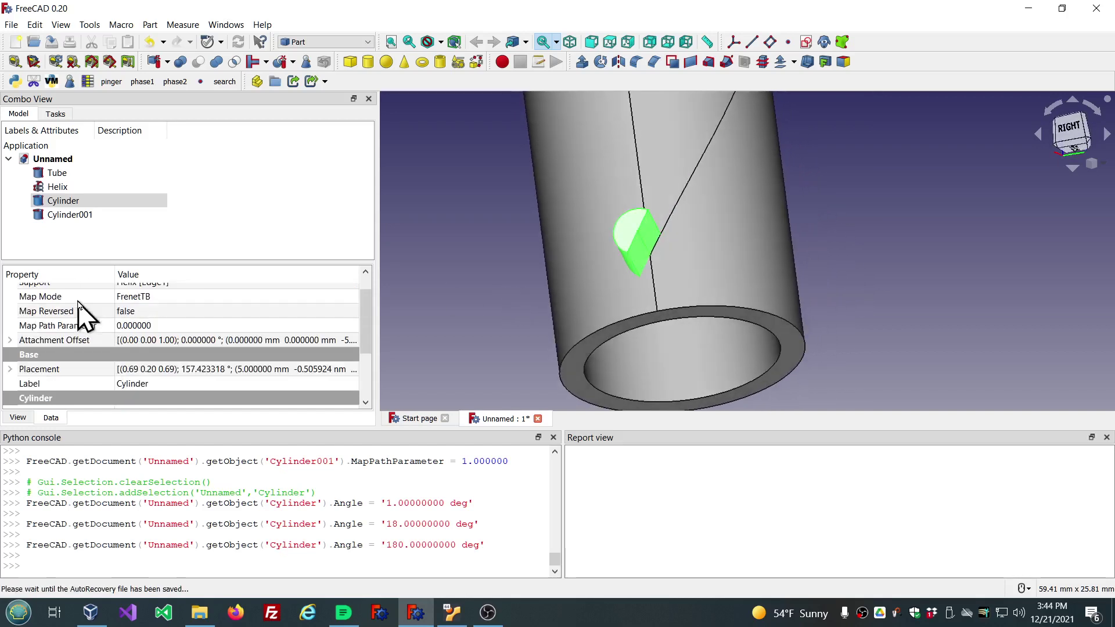
left_click(10, 340)
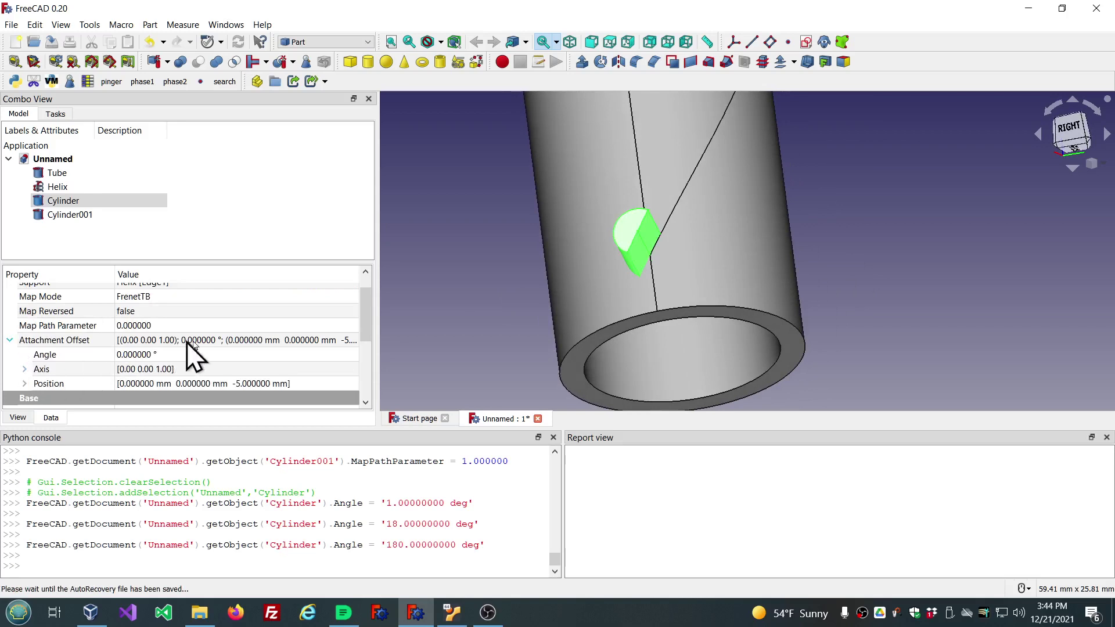
left_click(207, 353)
scroll(205, 353, "up", 2)
scroll(207, 353, "up", 20)
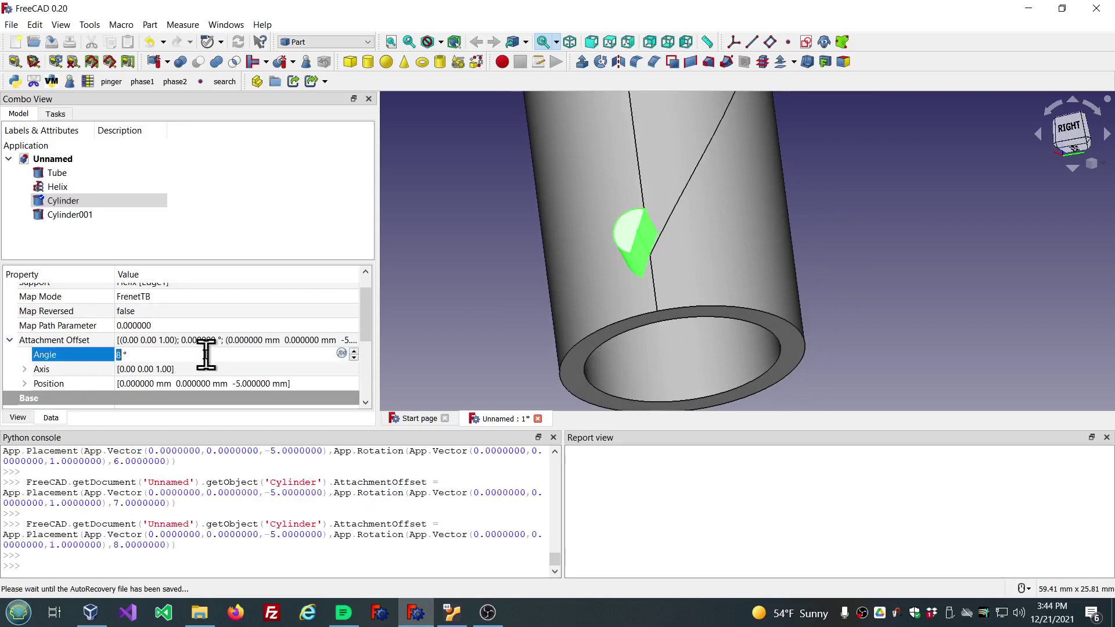
type("9")
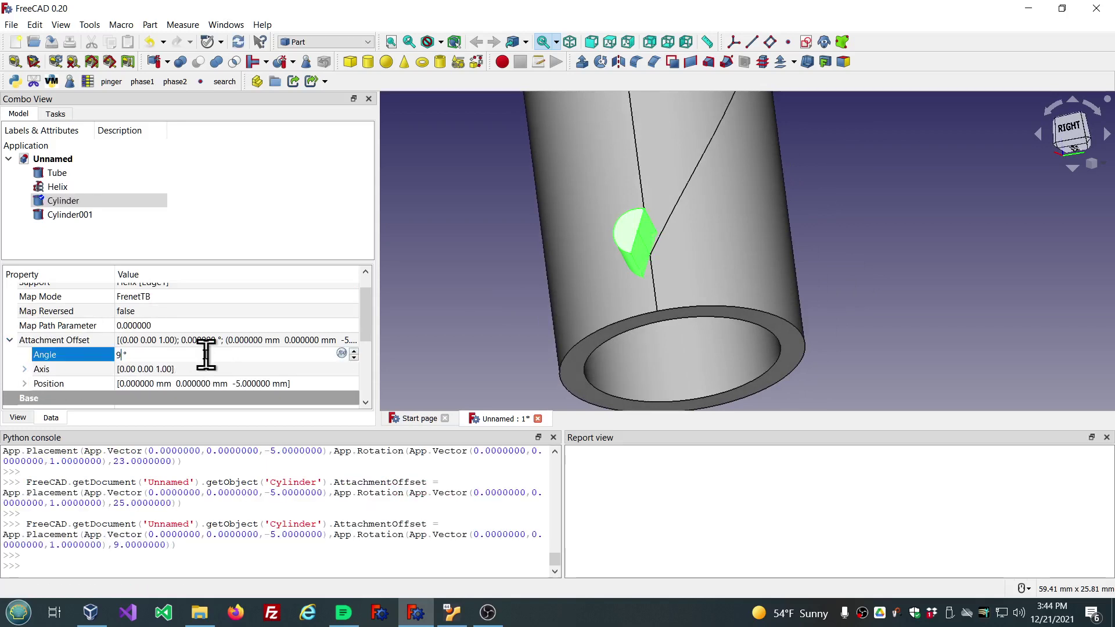
type("0")
key("Return")
middle_click_drag(766, 301, 666, 347)
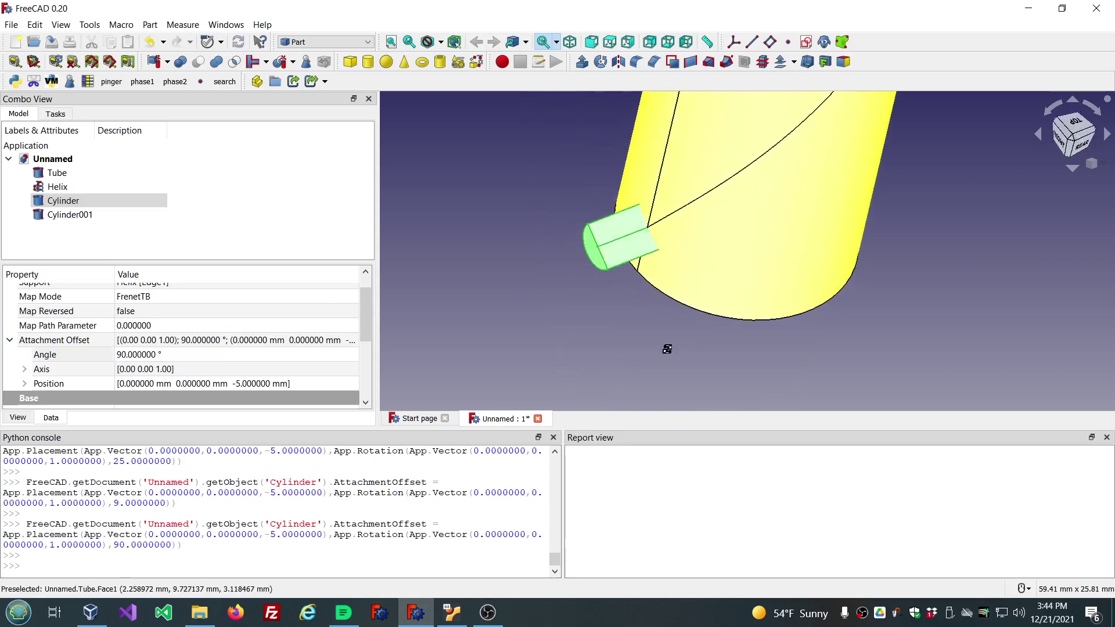
scroll(664, 342, "down", 5)
left_click(834, 284)
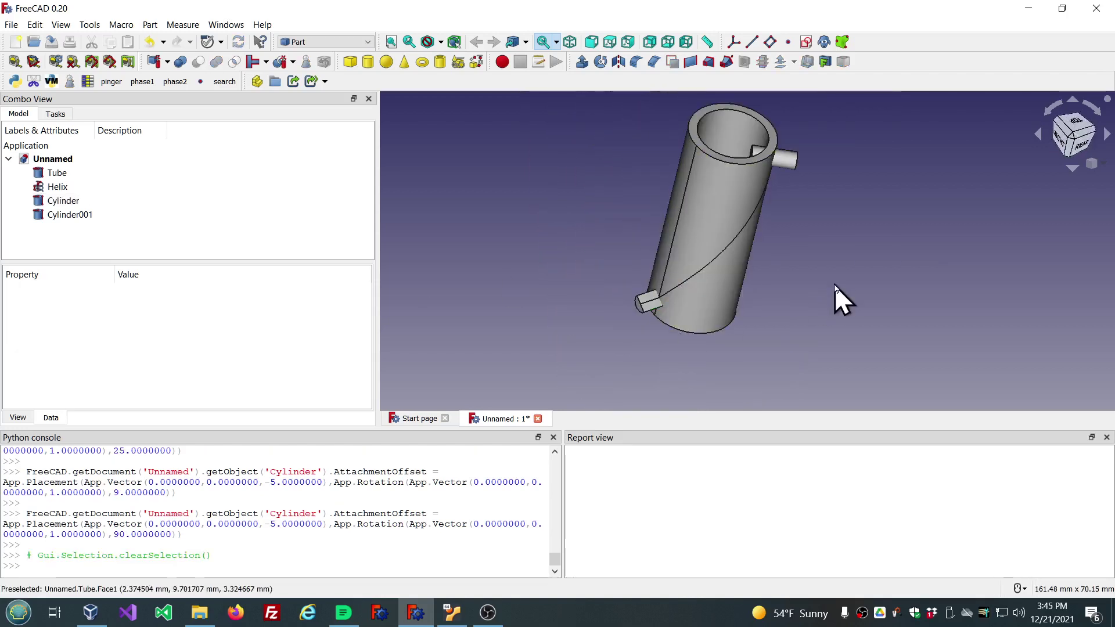
scroll(821, 237, "up", 2)
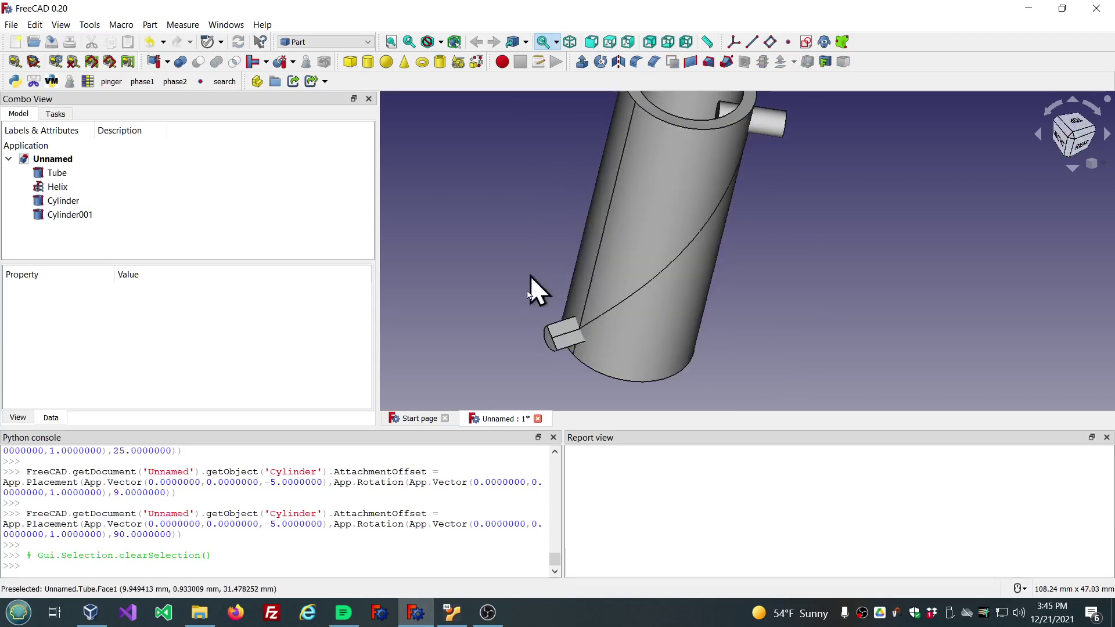
scroll(589, 366, "up", 4)
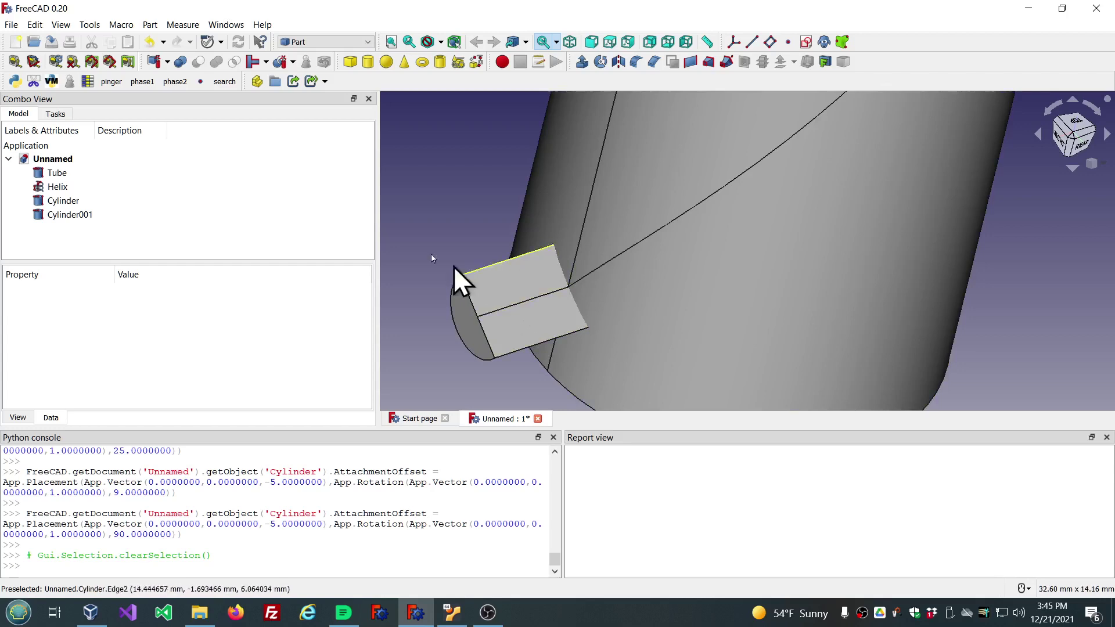
Switch the active workbench to Sketcher
left_click(369, 44)
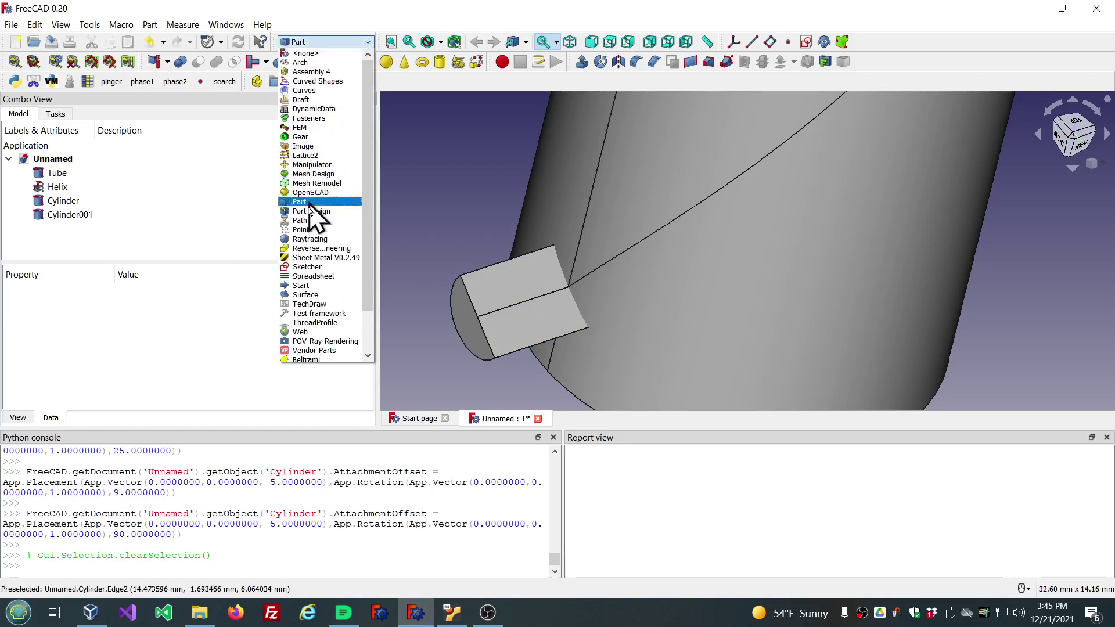
left_click(308, 258)
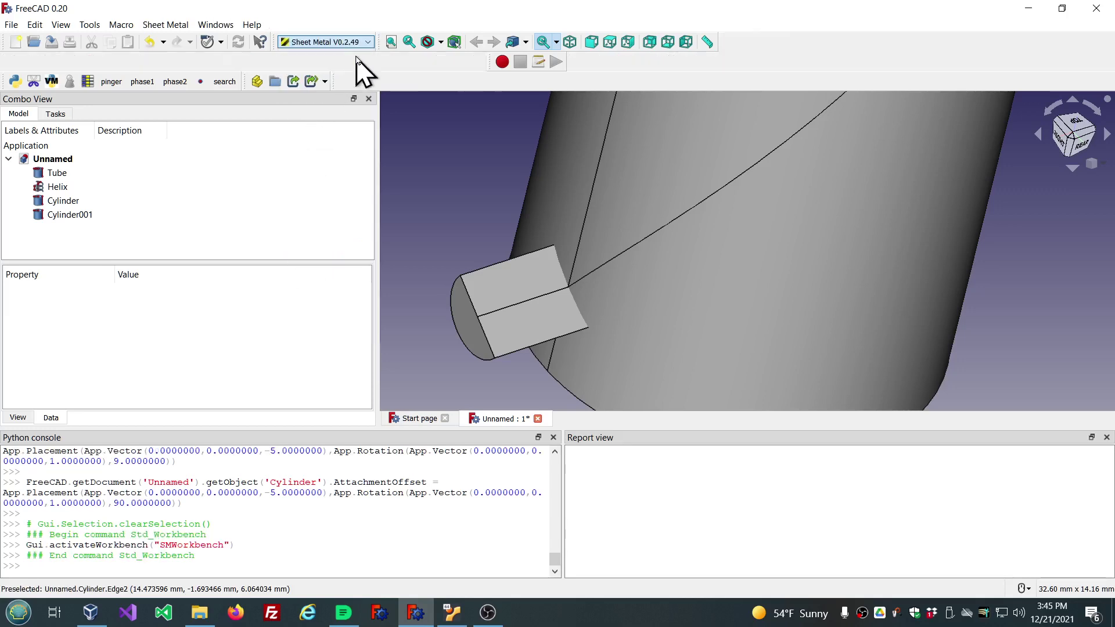
left_click(367, 46)
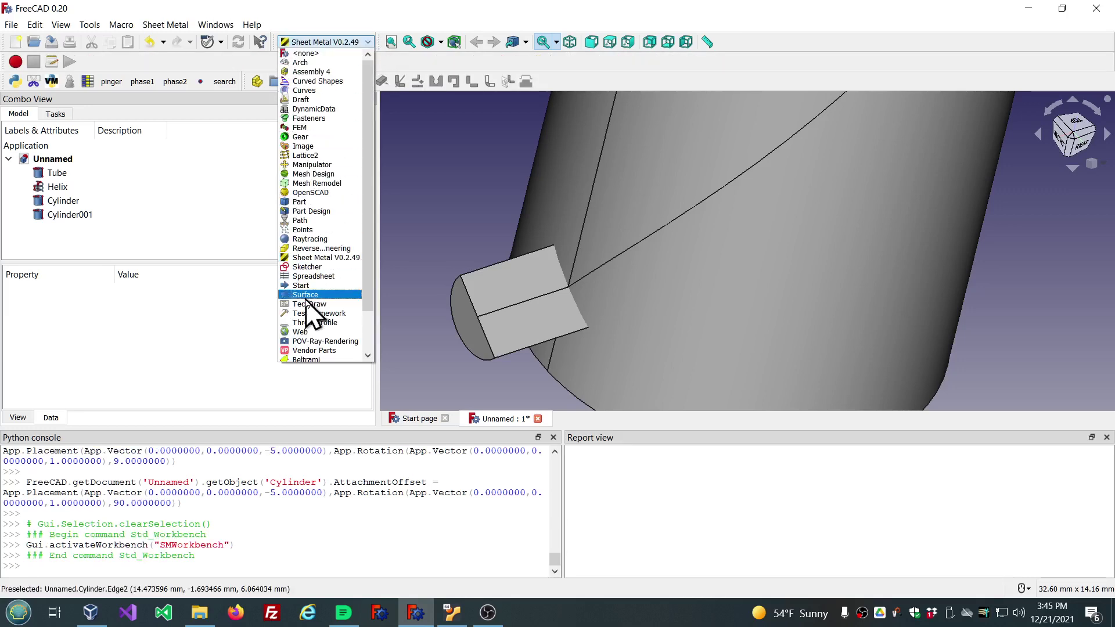
left_click(306, 268)
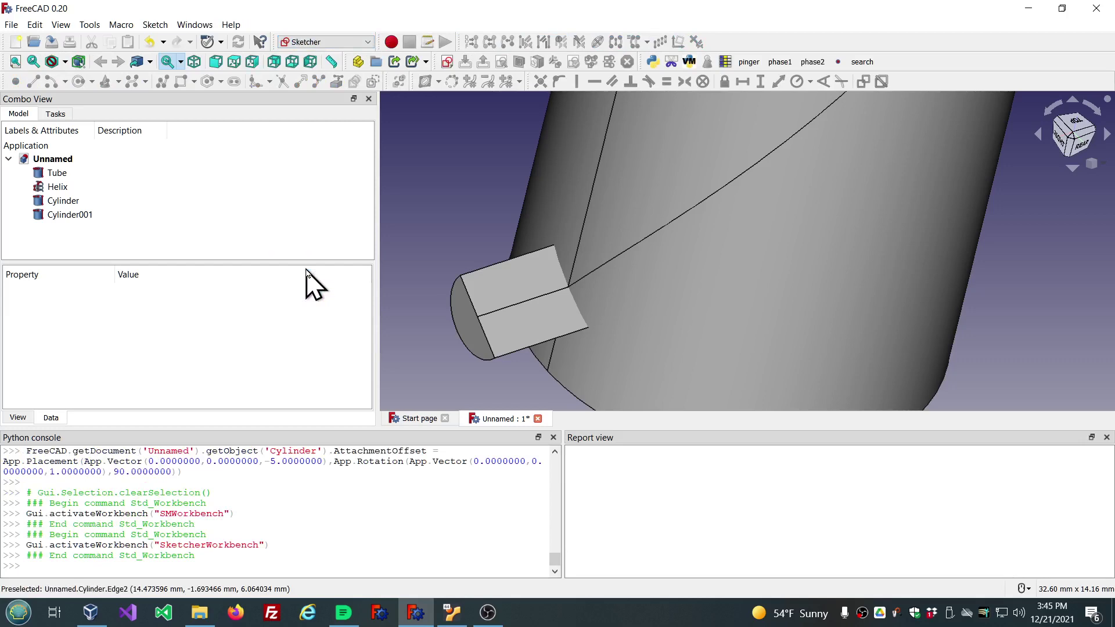
Create a new sketch mapped FlatFace onto the half-cylinder's flat face
left_click(505, 271)
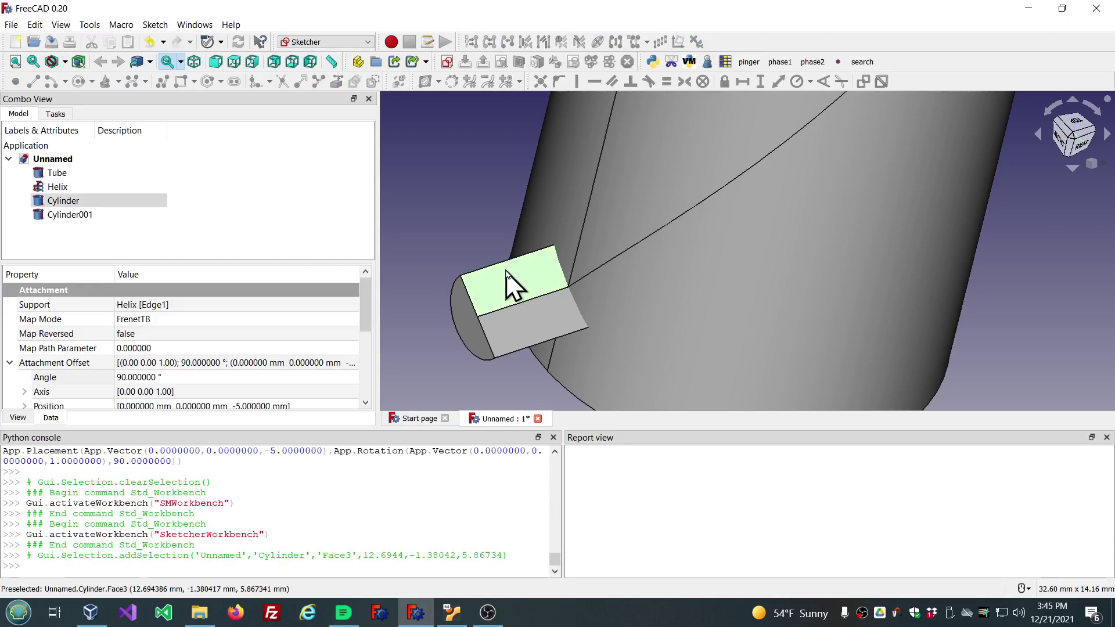
left_click(446, 63)
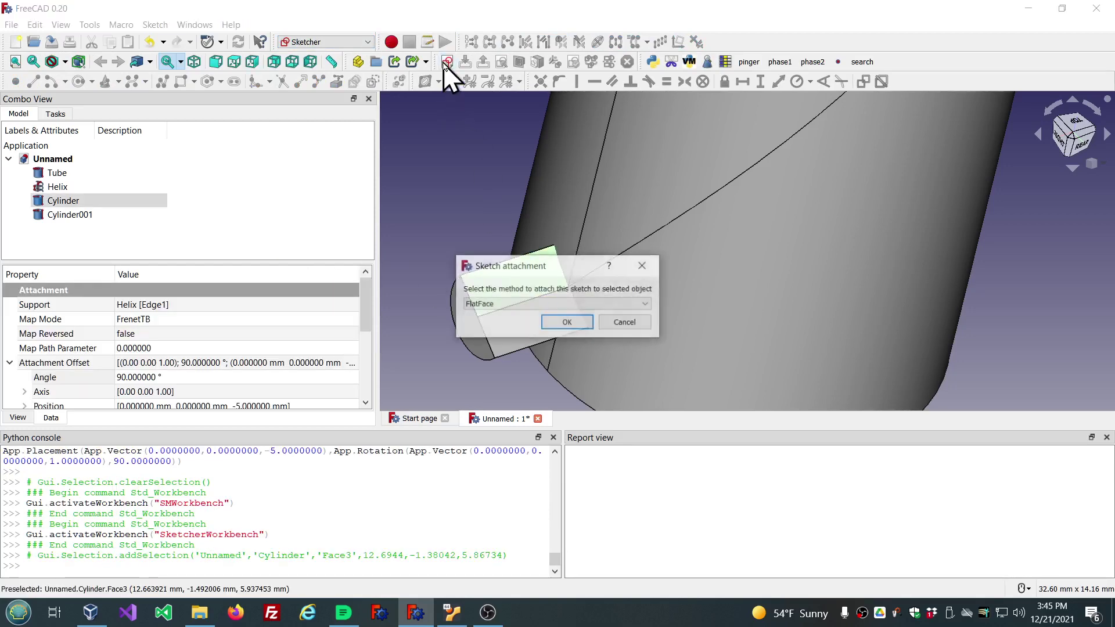
left_click(569, 321)
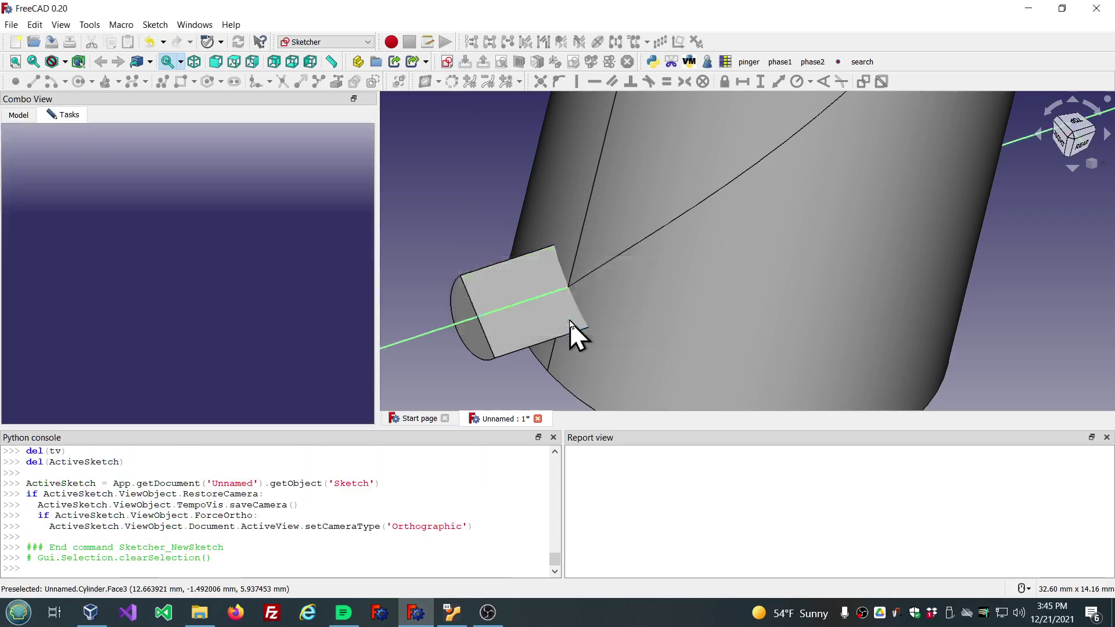
scroll(563, 300, "down", 3)
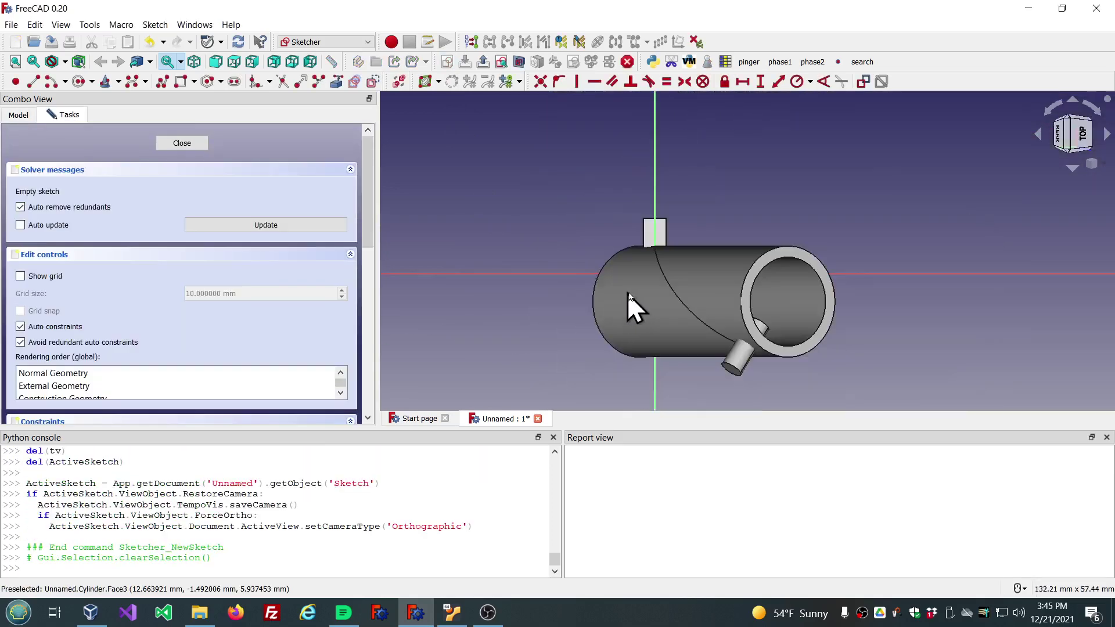
Orbit the tube upright and clip the view at the sketch plane with View section
mouse_move(563, 300)
middle_mouse_down()
mouse_move(774, 275)
mouse_move(658, 239)
middle_mouse_up()
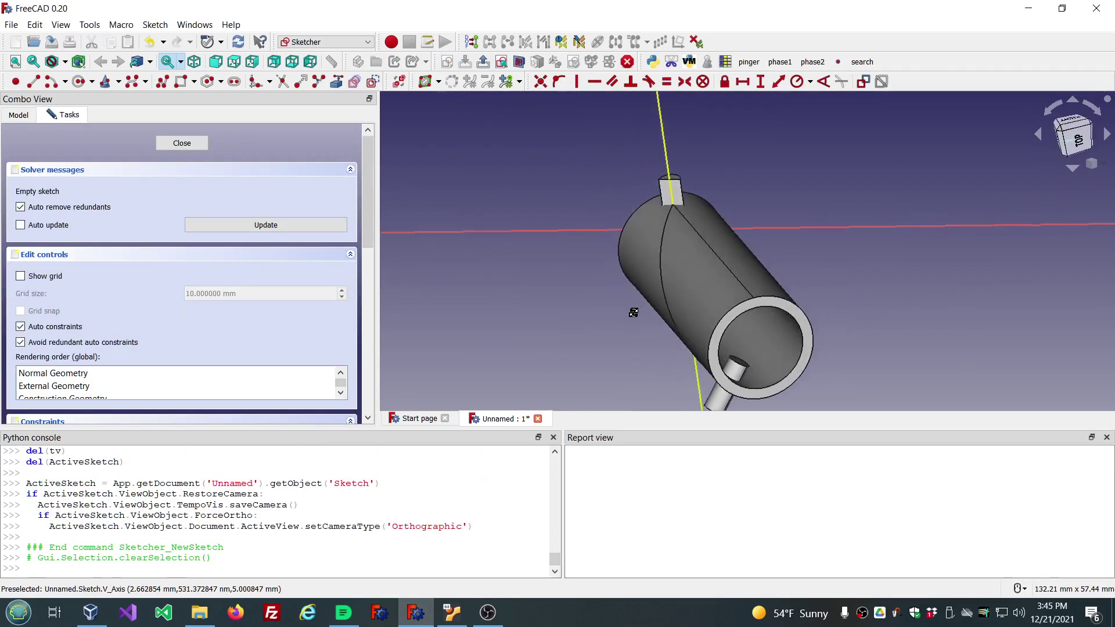
scroll(662, 248, "up", 5)
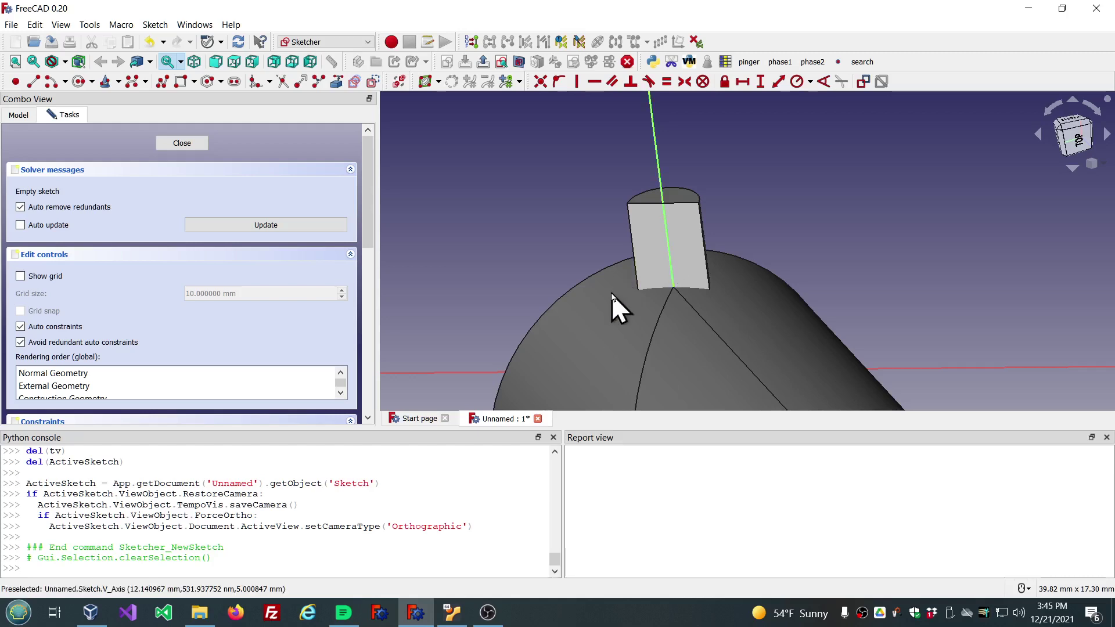
middle_click_drag(615, 256, 626, 200)
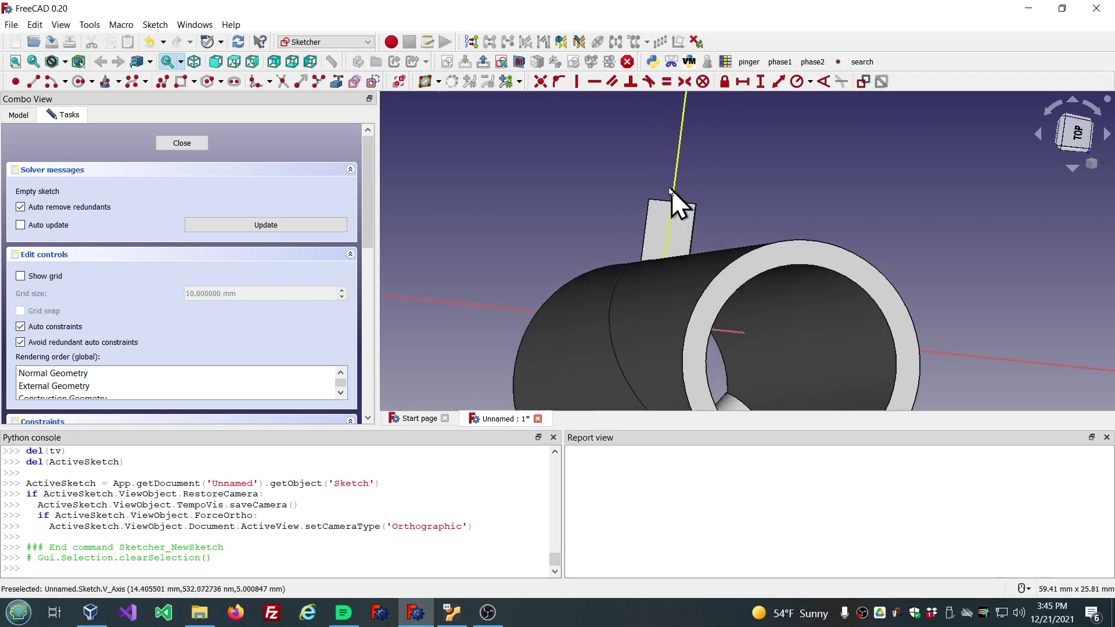
scroll(672, 189, "up", 1)
scroll(610, 169, "up", 2)
scroll(610, 169, "up", 1)
scroll(649, 234, "up", 2)
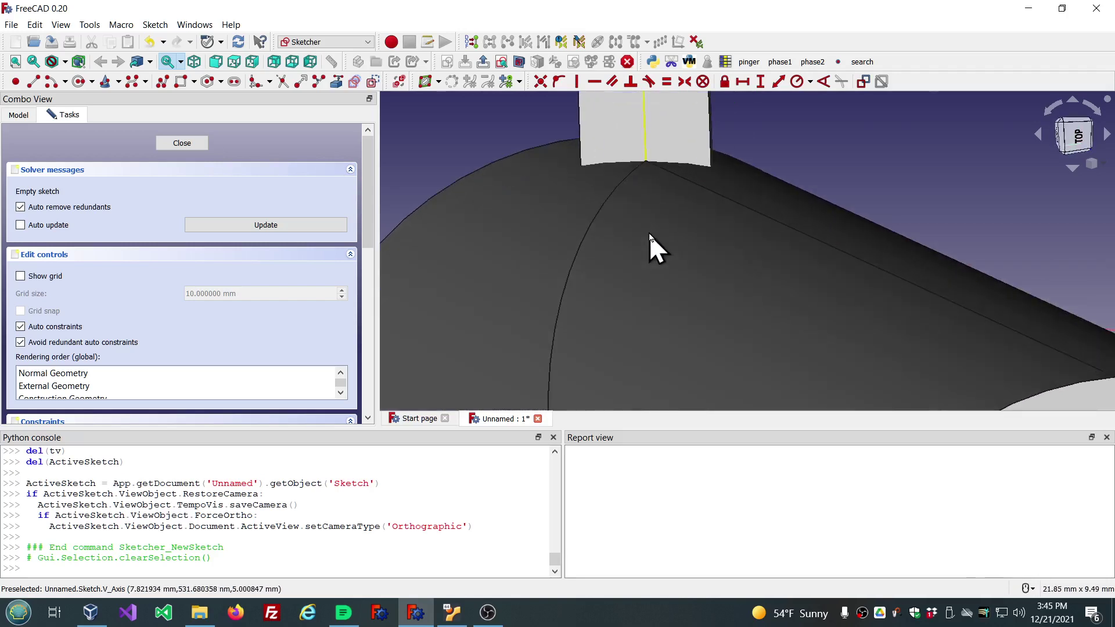
scroll(608, 302, "down", 3)
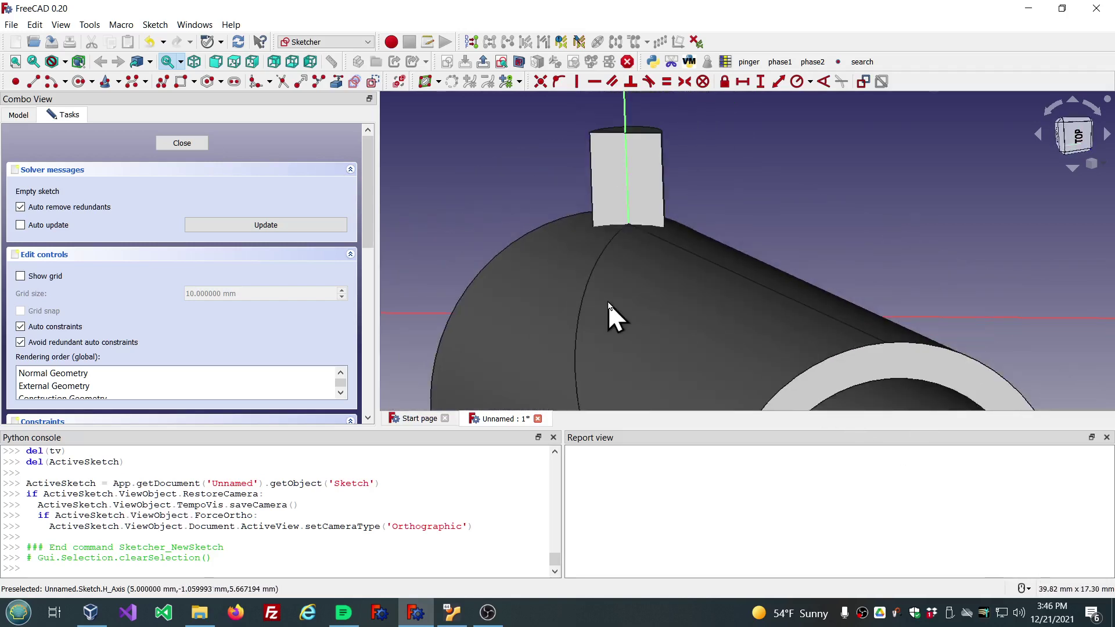
middle_click_drag(694, 198, 724, 182)
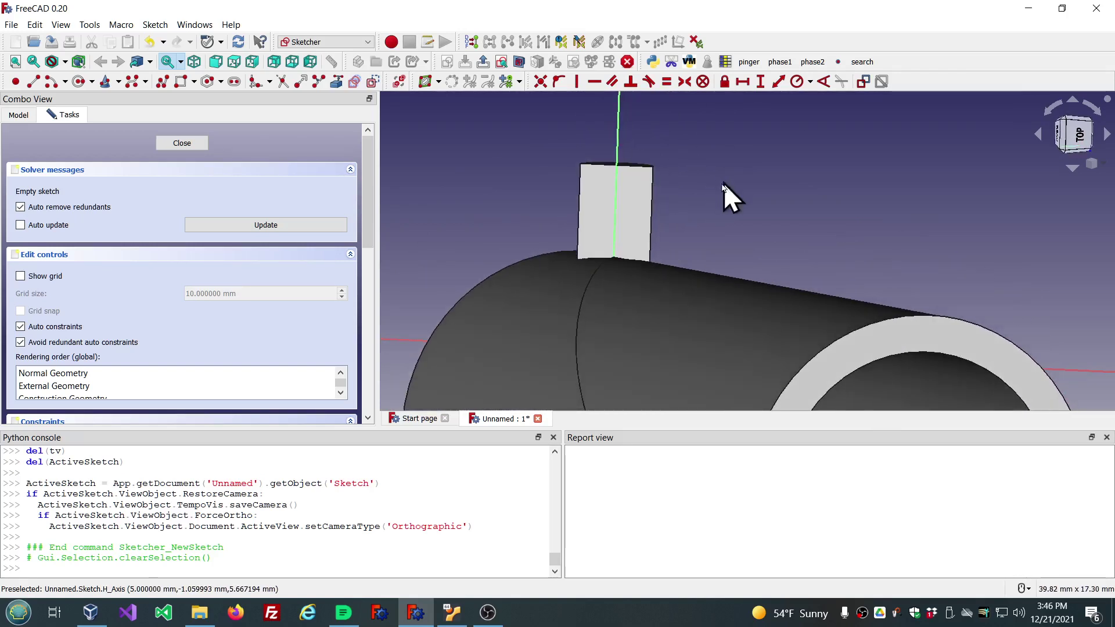
left_click(519, 63)
scroll(535, 129, "down", 2)
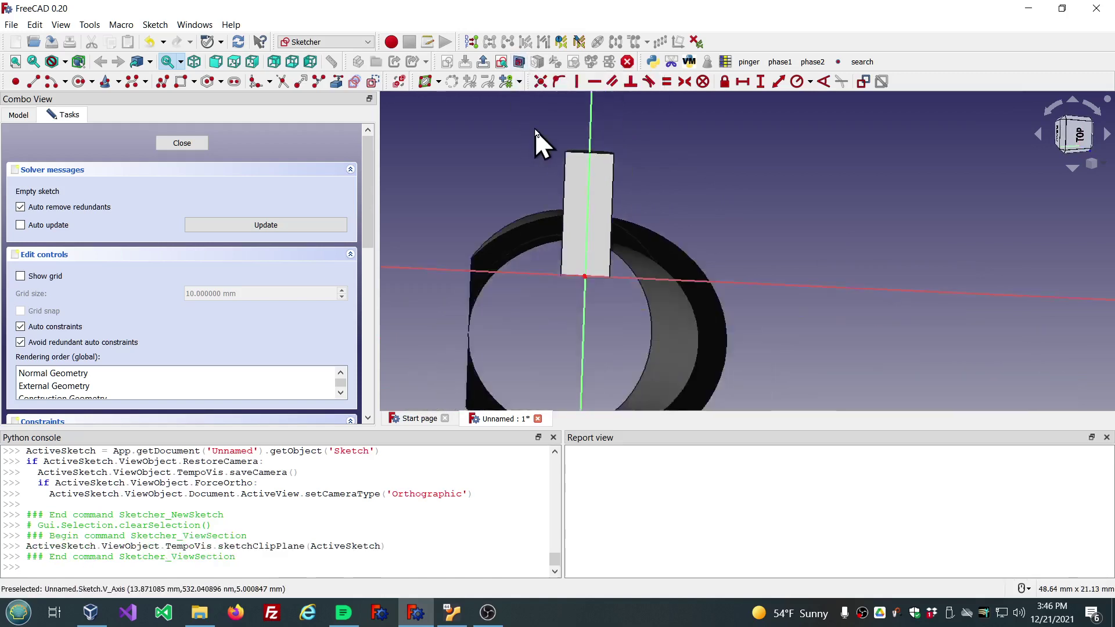
scroll(535, 129, "down", 2)
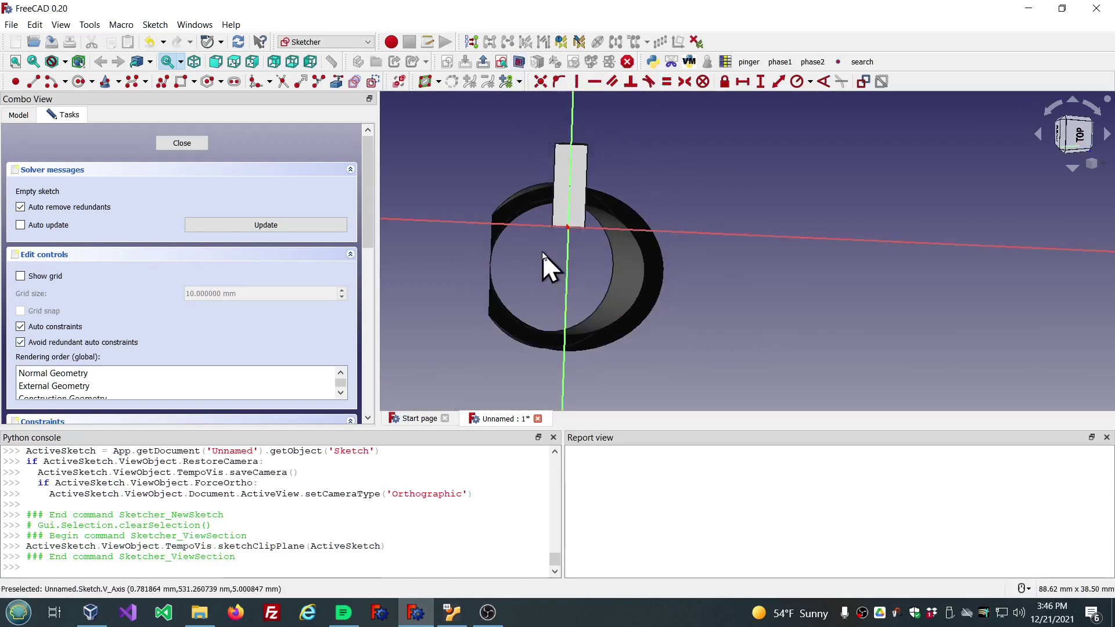
scroll(537, 250, "up", 2)
scroll(612, 283, "down", 2)
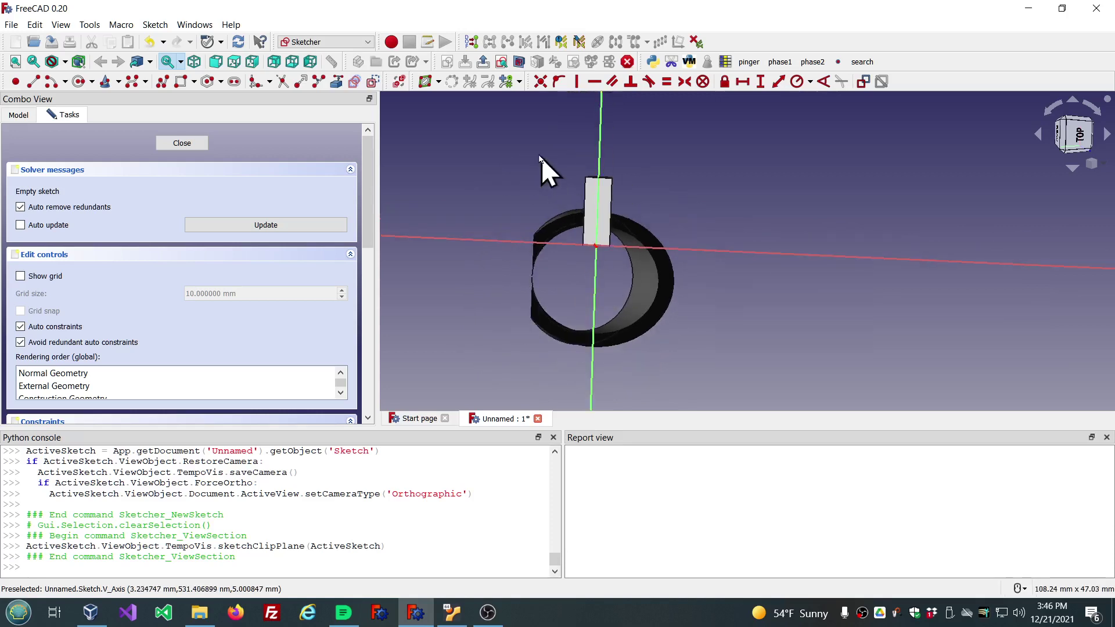
scroll(541, 158, "up", 2)
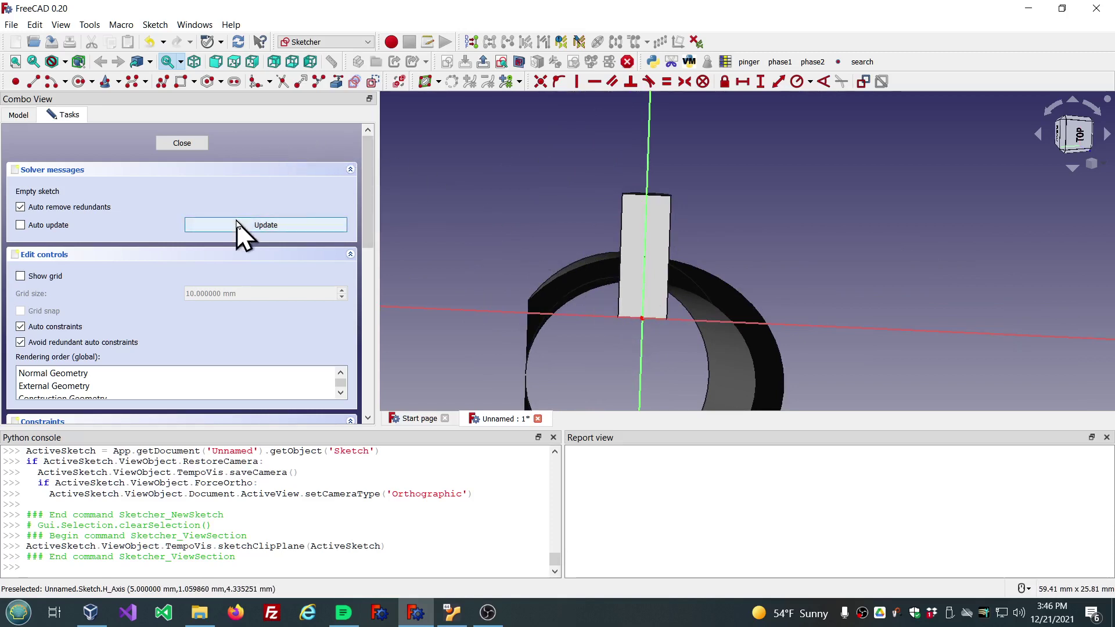
scroll(663, 338, "up", 1)
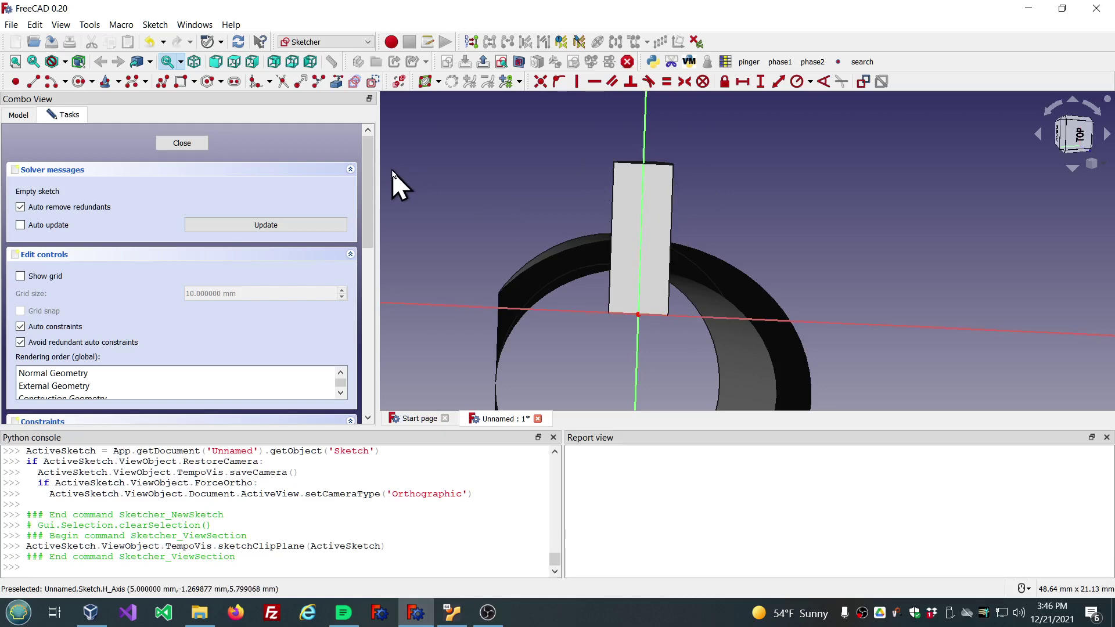
Link the small cylinder's top-left and bottom-right corners as external geometry
left_click(338, 84)
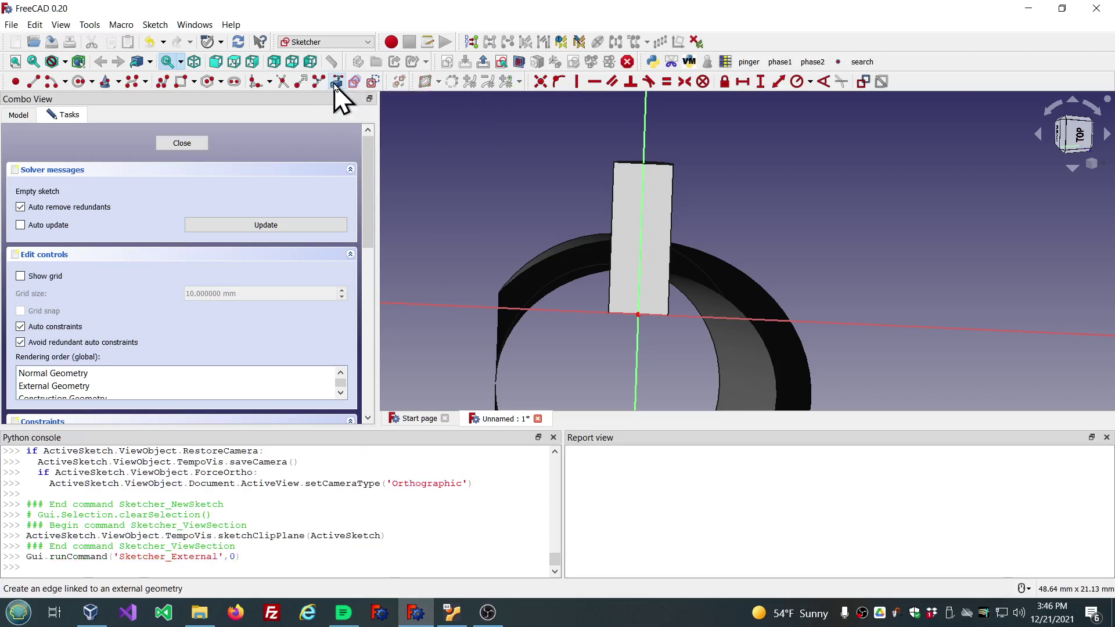
left_click(614, 162)
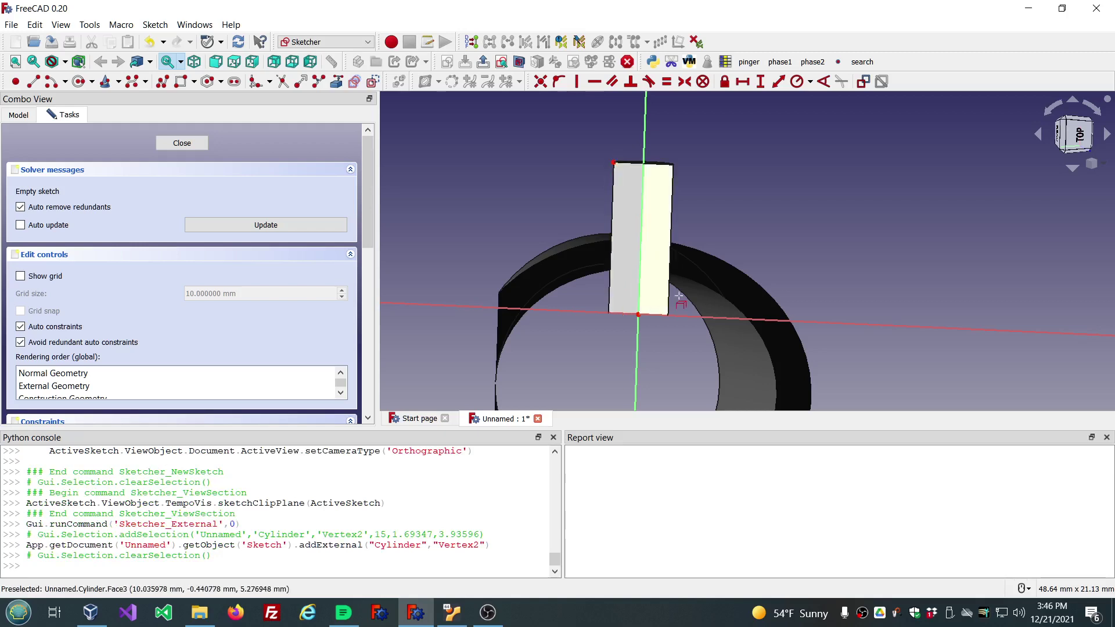
left_click(667, 316)
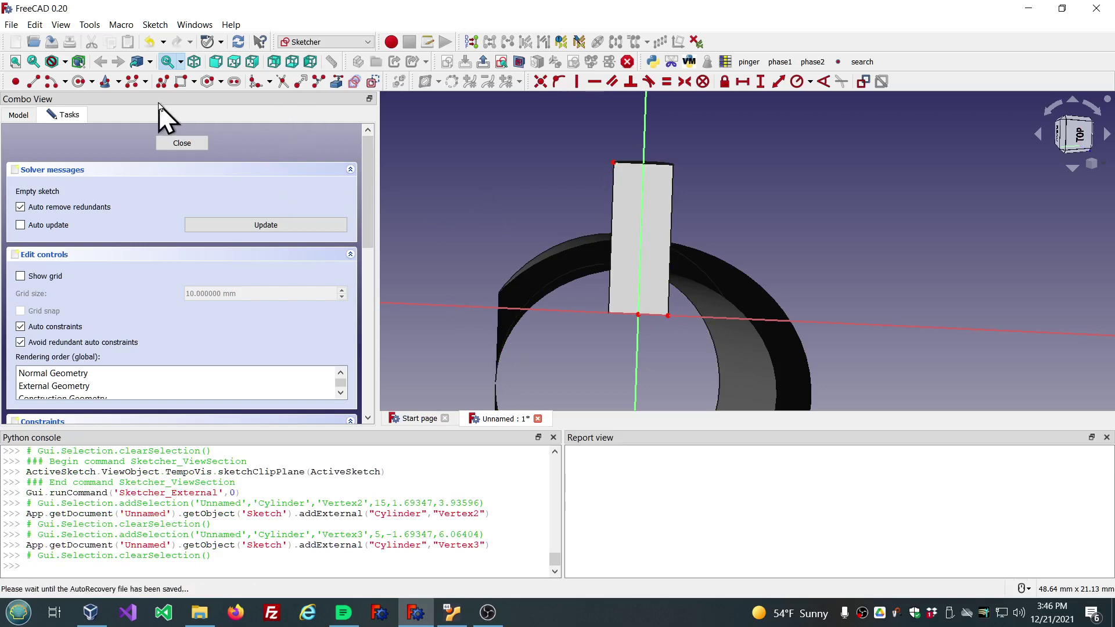
Draw a rectangle snapped between the two linked corner points
left_click(181, 83)
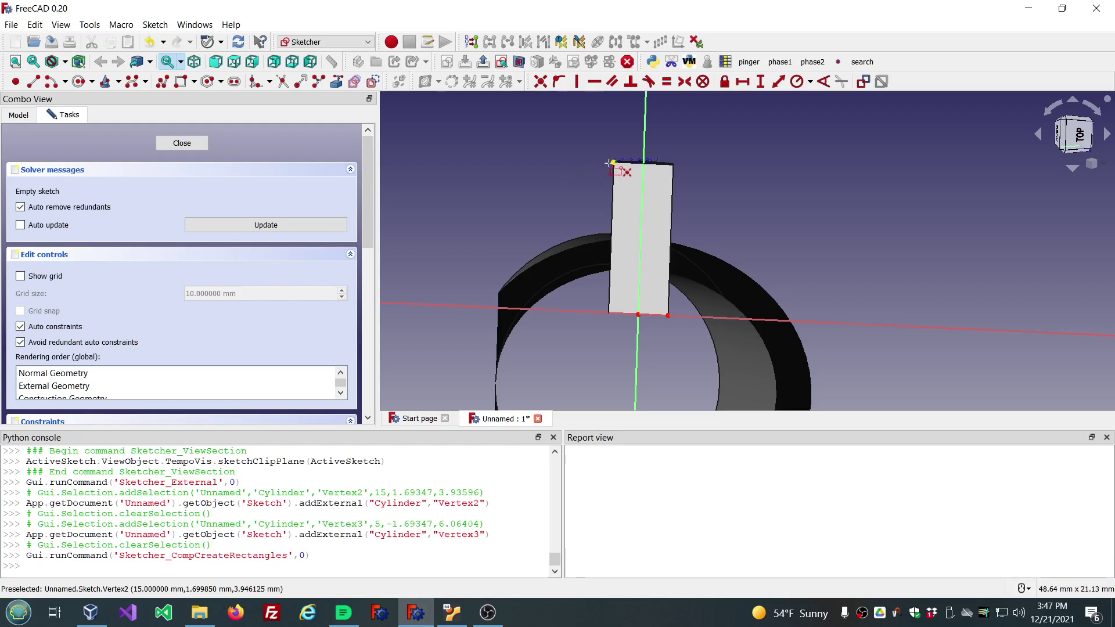
left_click(539, 83)
left_click(610, 162)
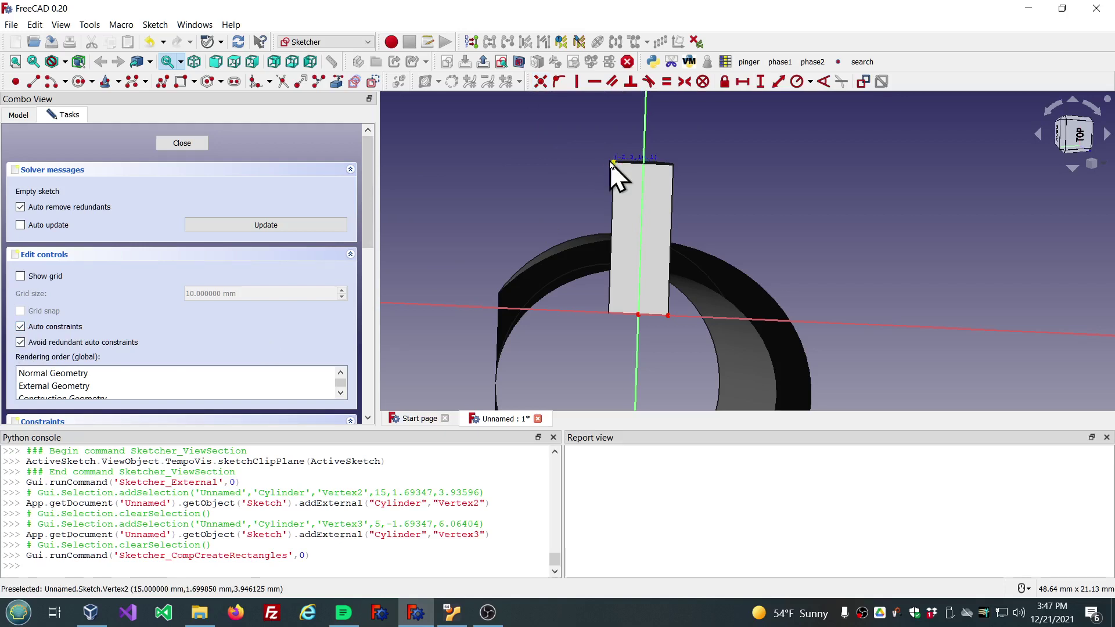
left_click(669, 314)
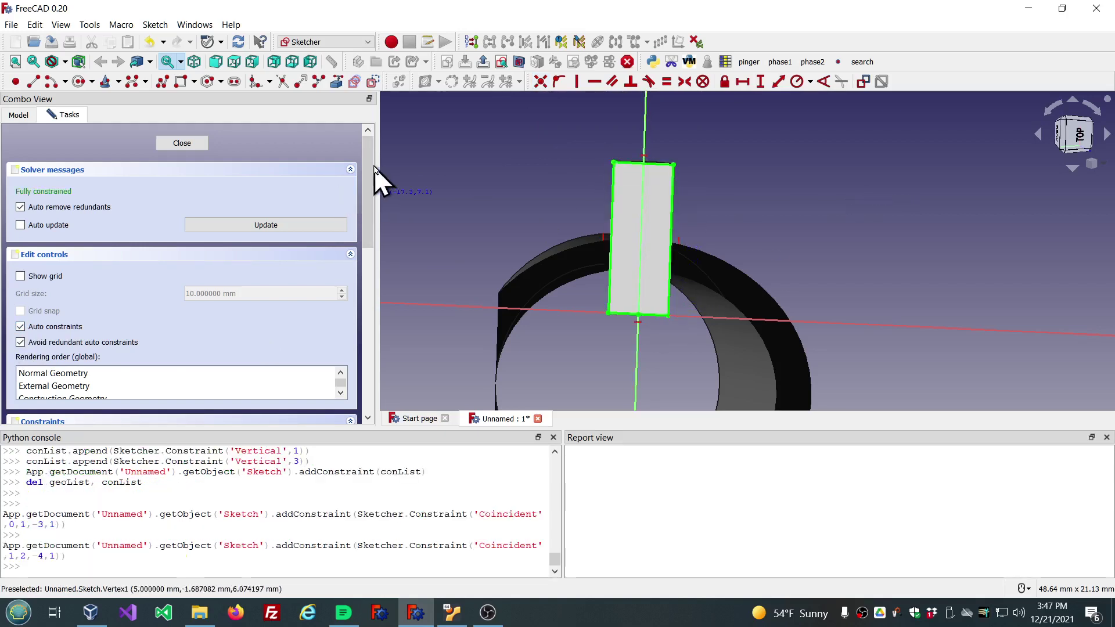
Close the rectangle sketch and switch to the Part workbench
left_click(195, 146)
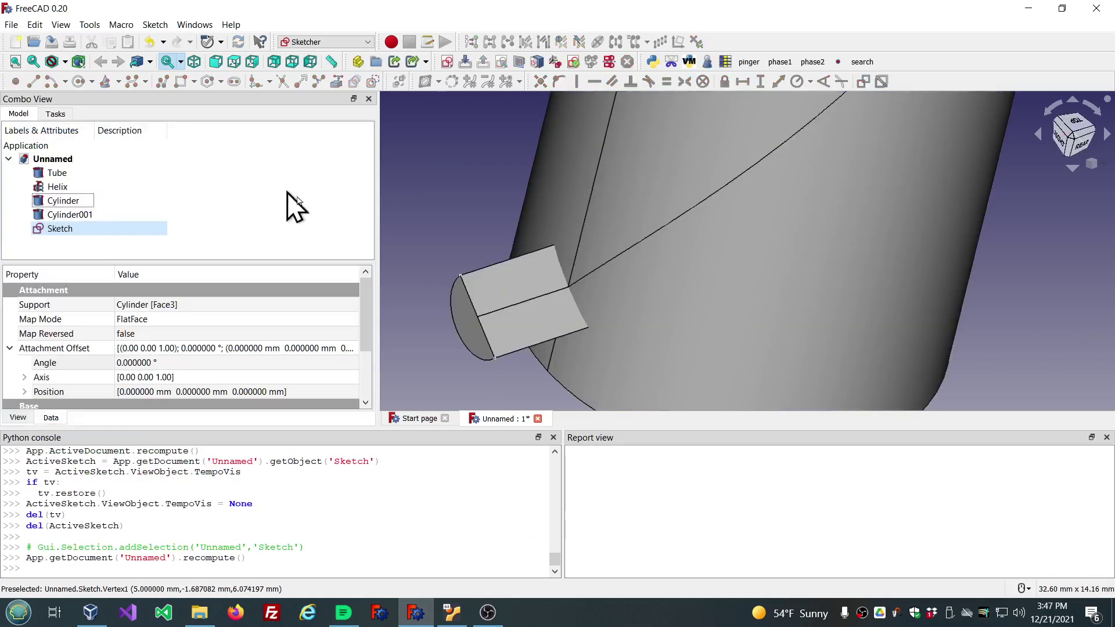
scroll(455, 257, "down", 3)
scroll(416, 340, "up", 2)
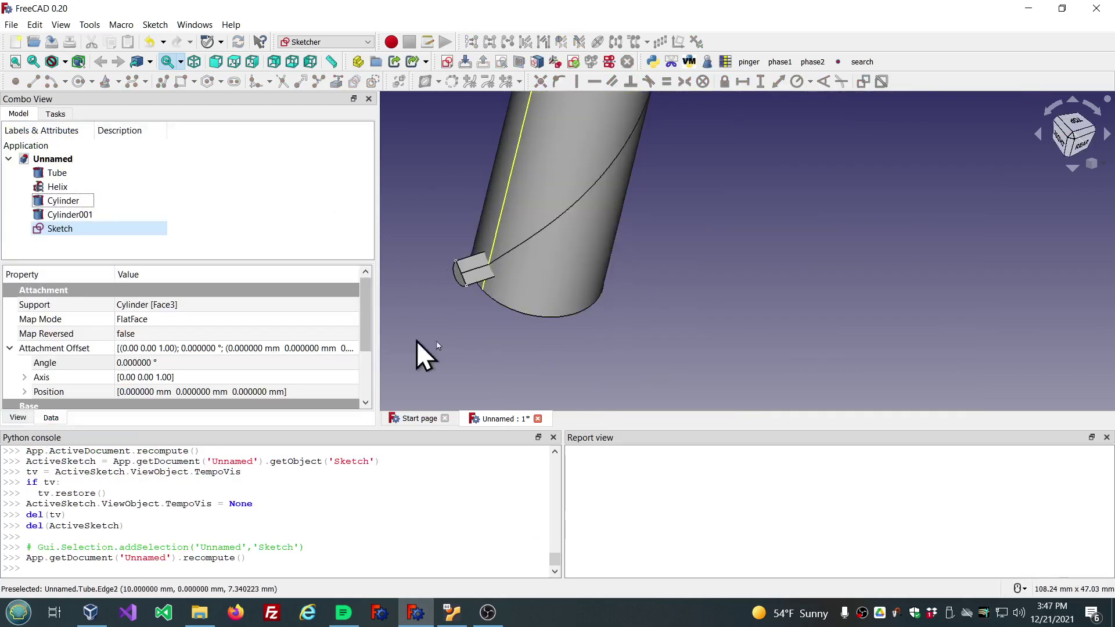
scroll(522, 360, "down", 4)
scroll(494, 159, "up", 3)
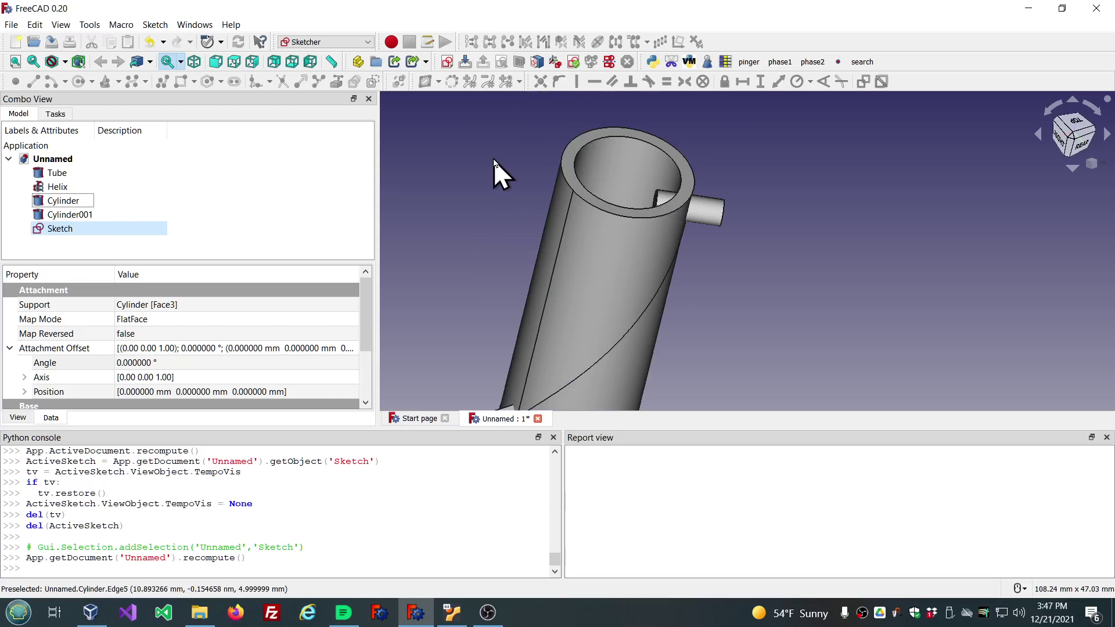
scroll(493, 160, "down", 2)
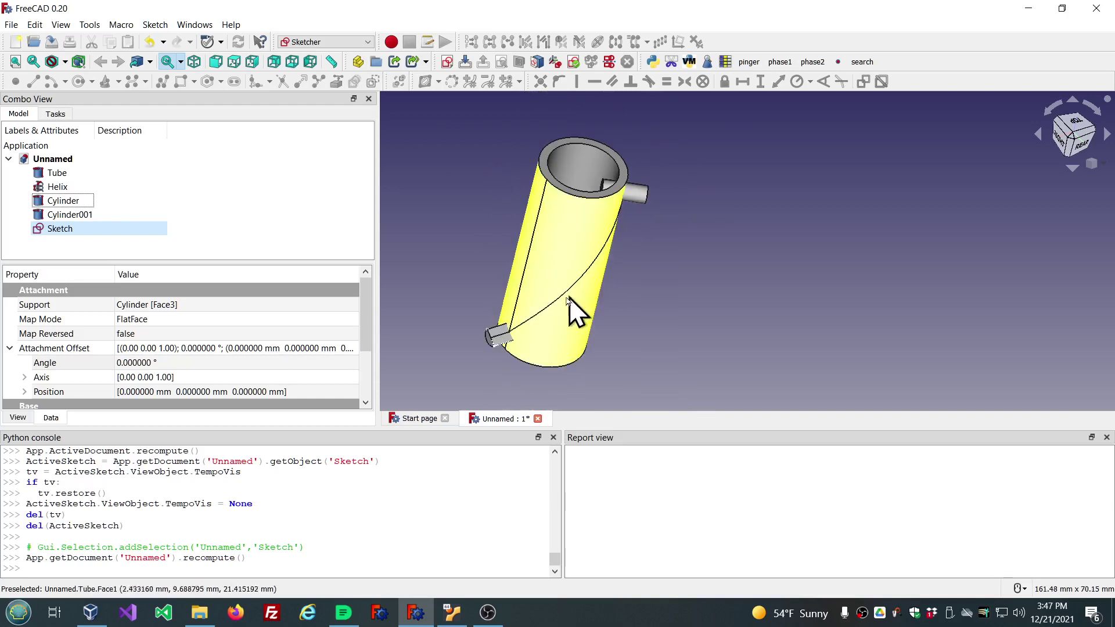
left_click(362, 43)
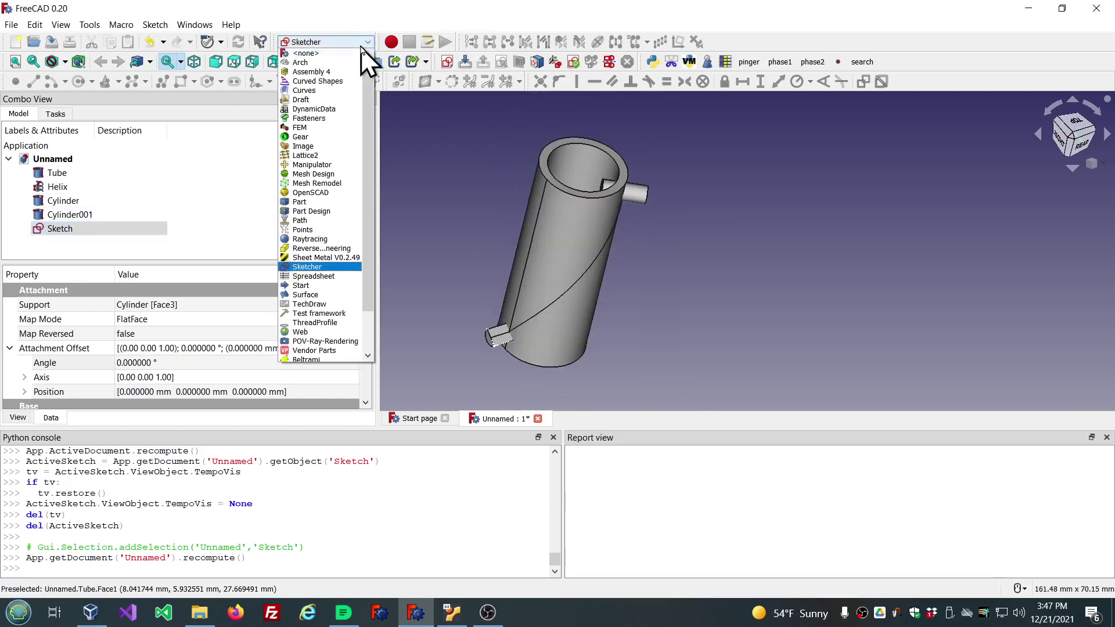
left_click(317, 202)
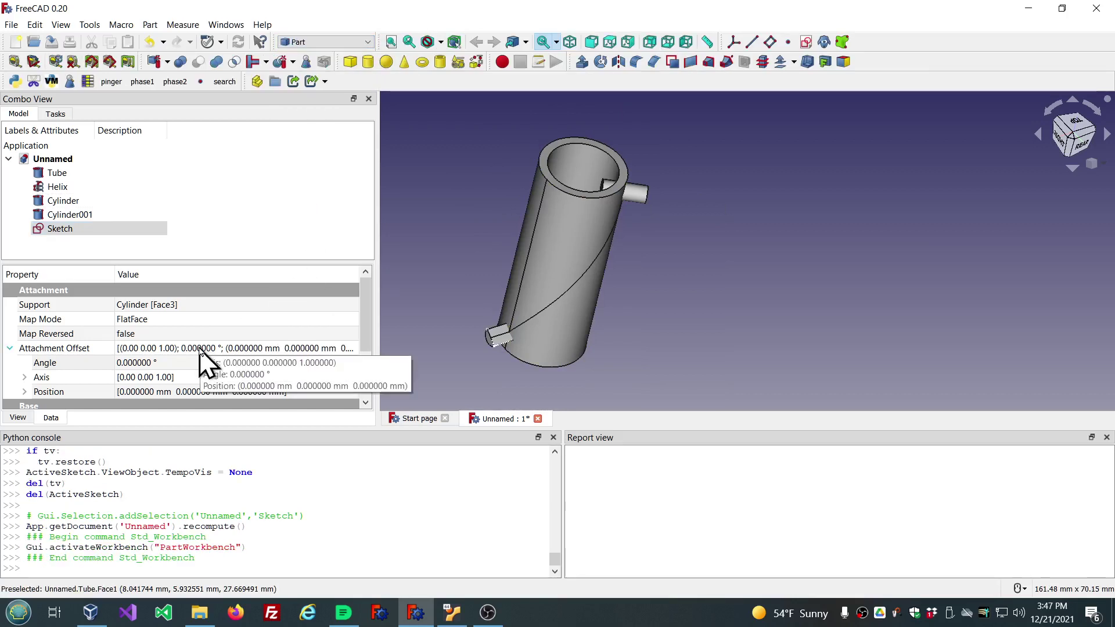
left_click(628, 110)
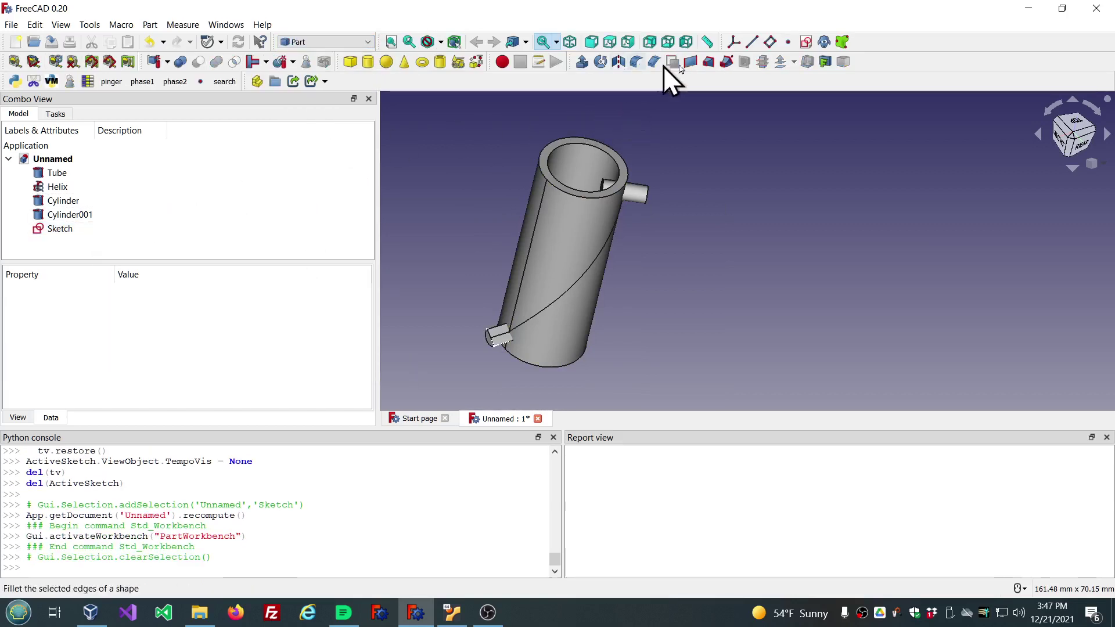
Sweep the Sketch profile as a Frenet solid along the helix edge
left_click(723, 64)
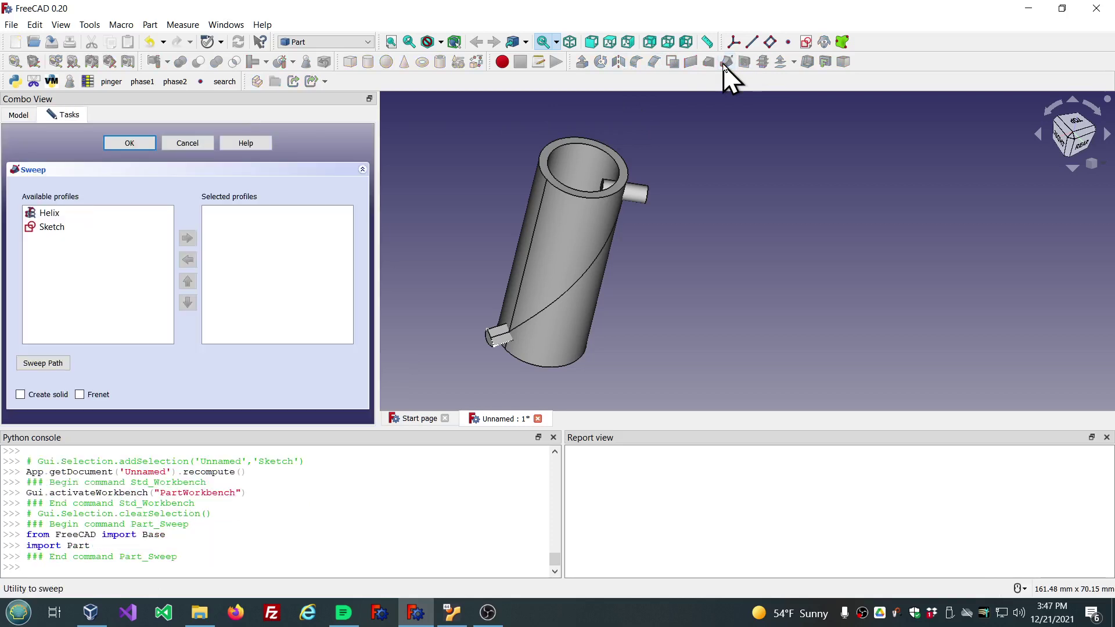
double_click(57, 228)
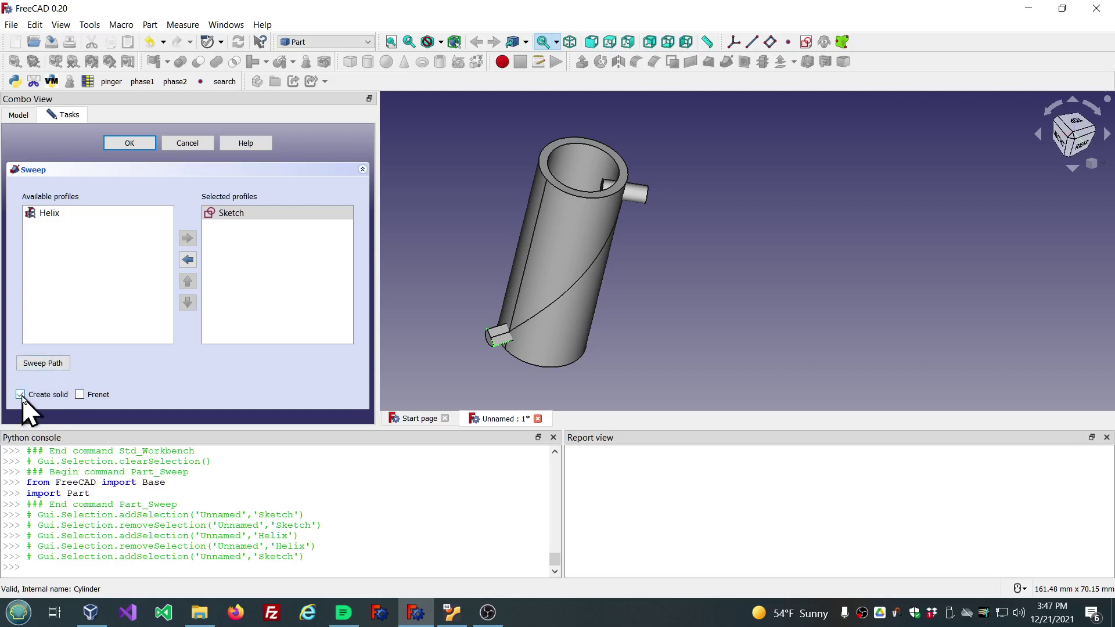
left_click(80, 395)
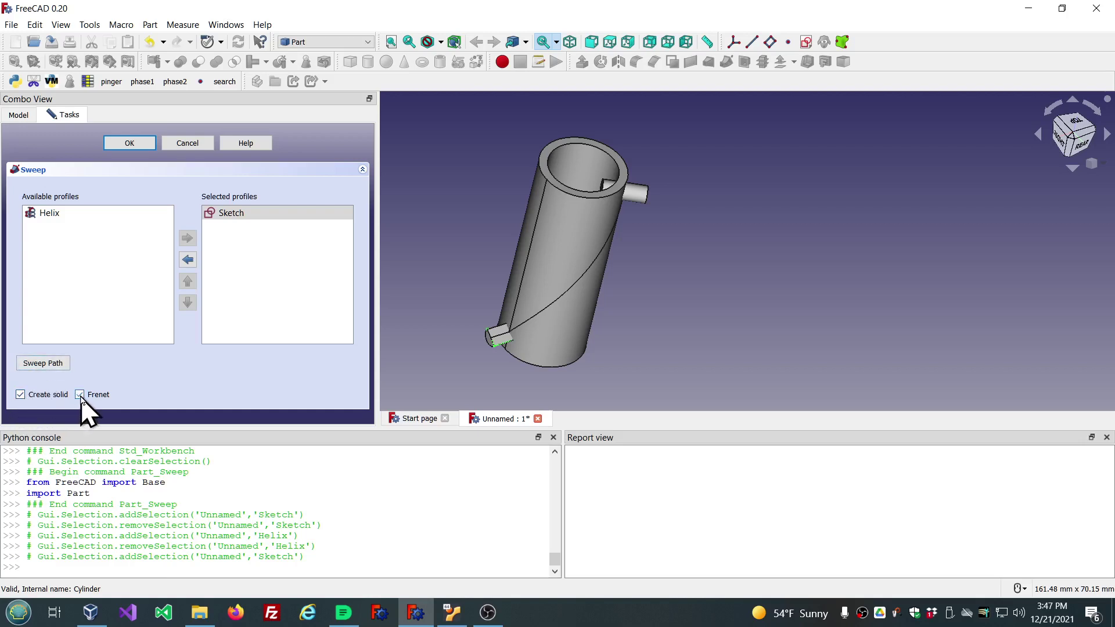
left_click(43, 363)
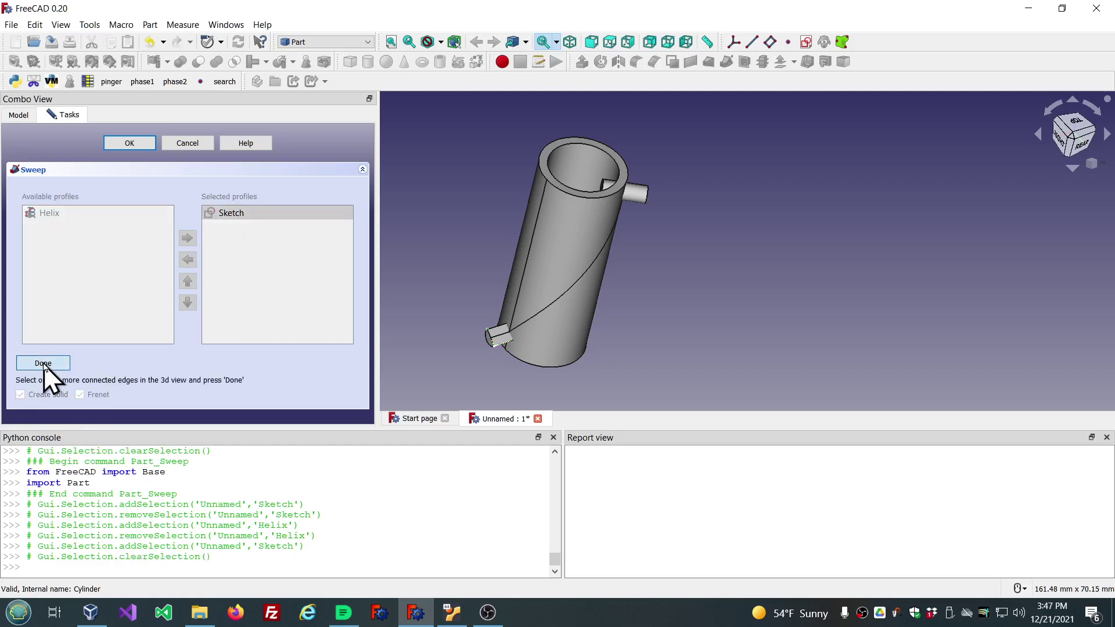
left_click(551, 306)
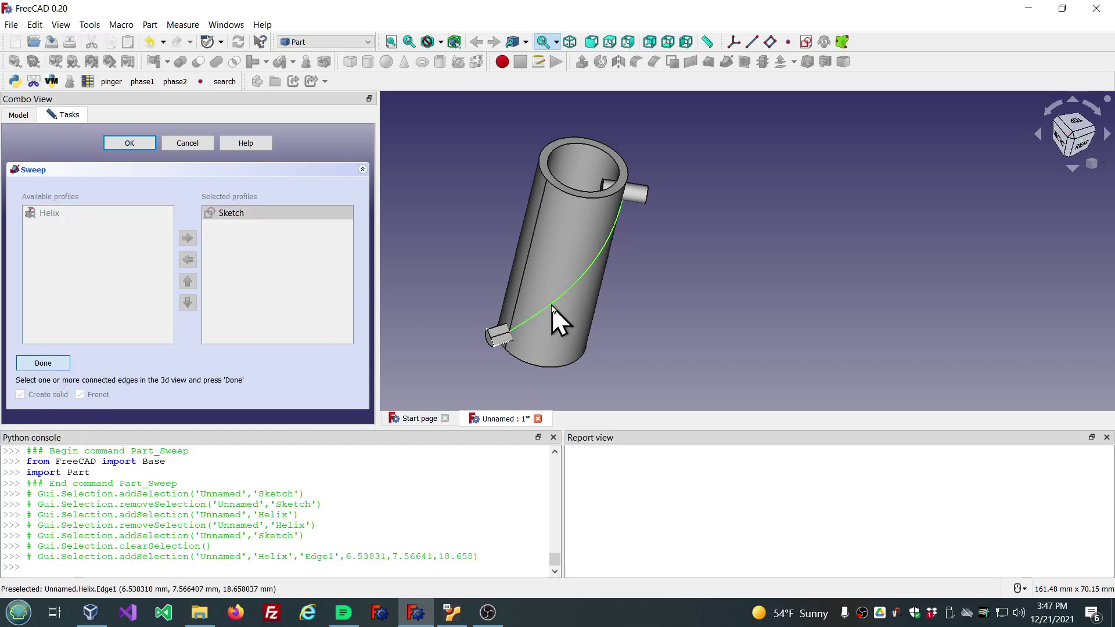
left_click(44, 364)
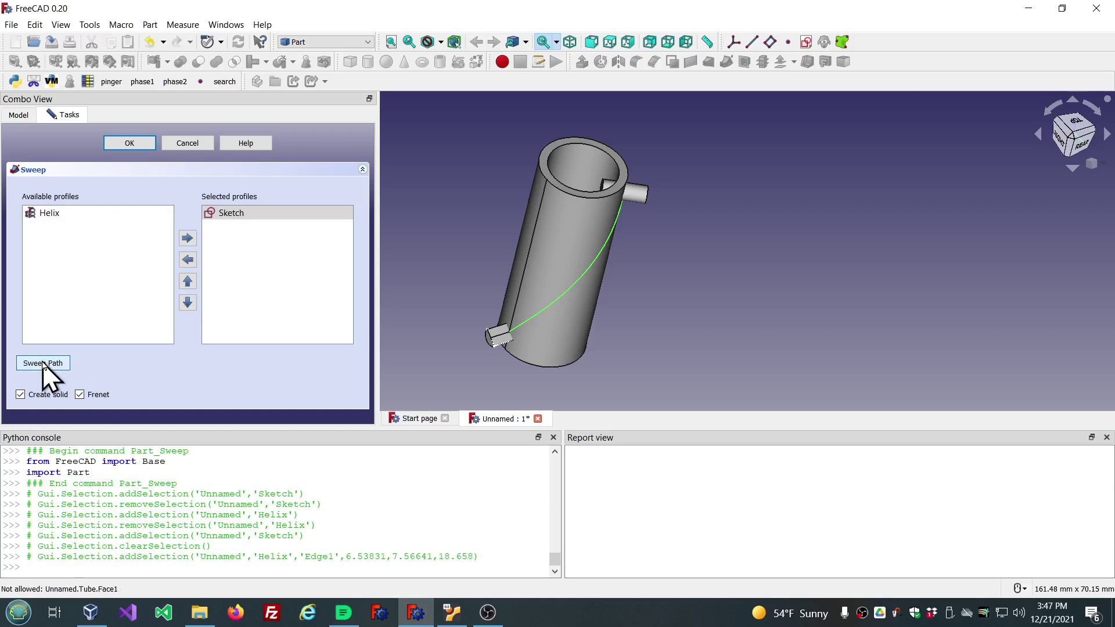
left_click(131, 146)
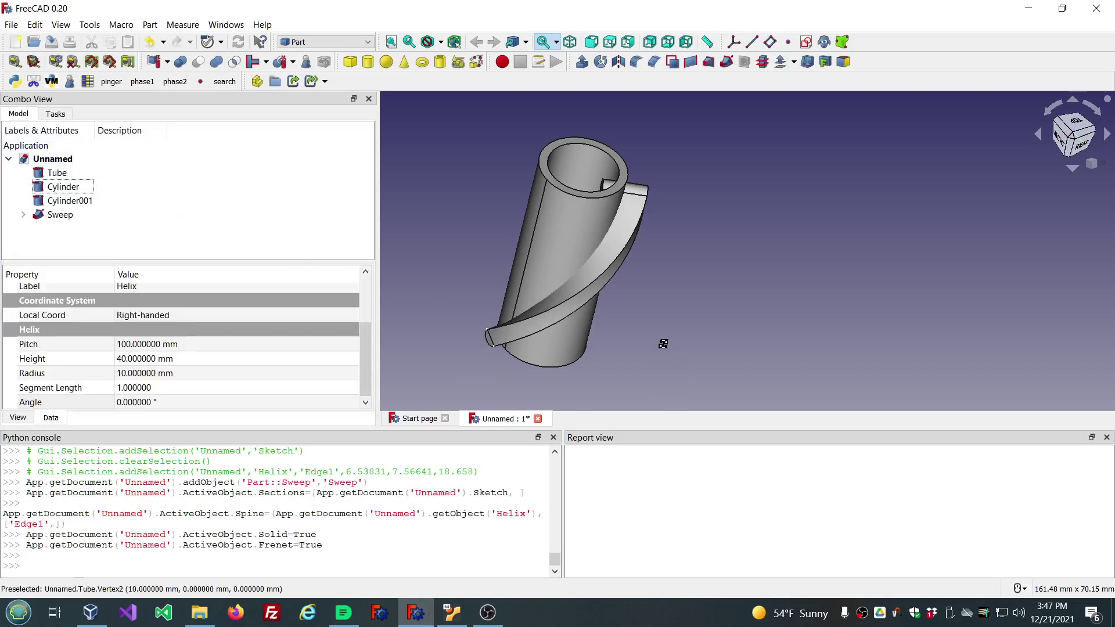
Union Sweep, Cylinder001 and Cylinder into one Fusion, leaving the Tube separate
mouse_move(662, 340)
middle_mouse_down()
mouse_move(775, 281)
mouse_move(695, 331)
mouse_move(665, 325)
mouse_move(687, 320)
middle_mouse_up()
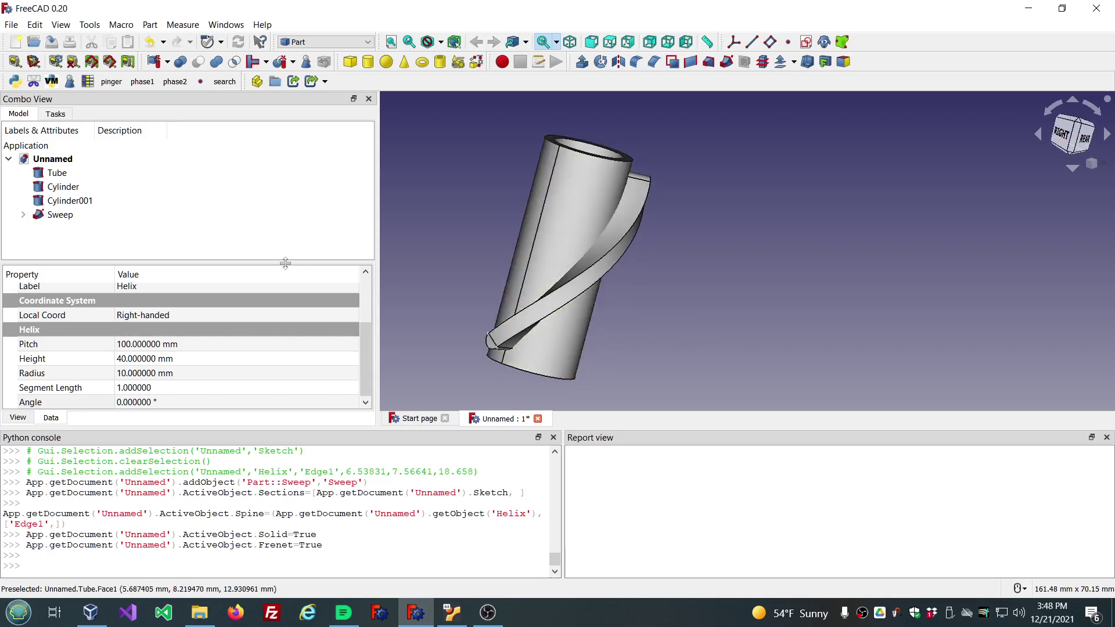
left_click(53, 217)
left_click(55, 205, "ctrl")
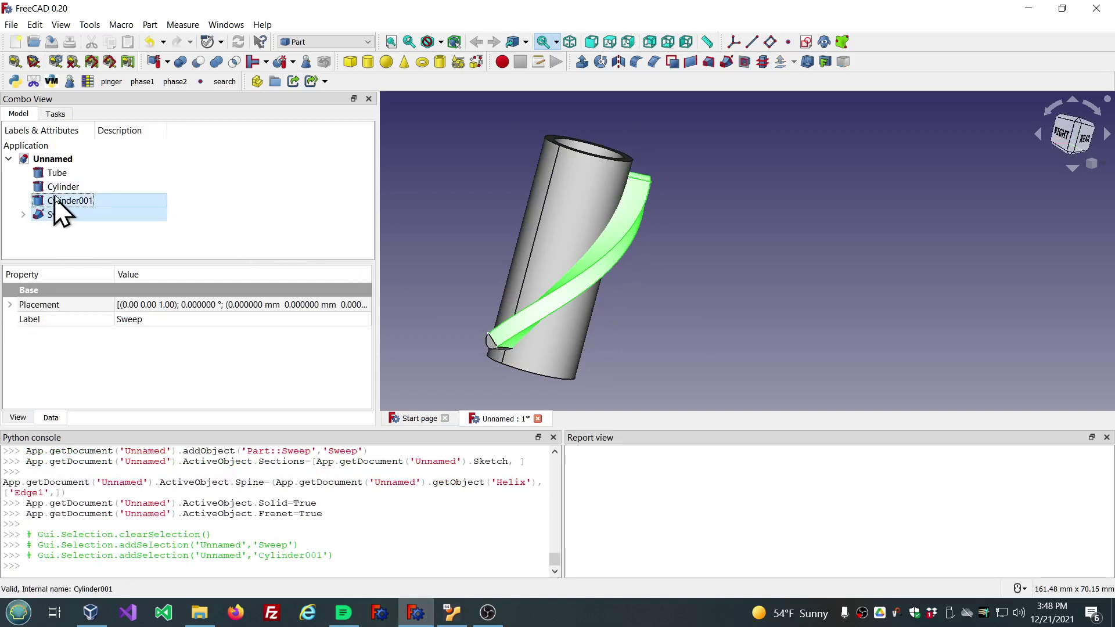
left_click(58, 192, "ctrl")
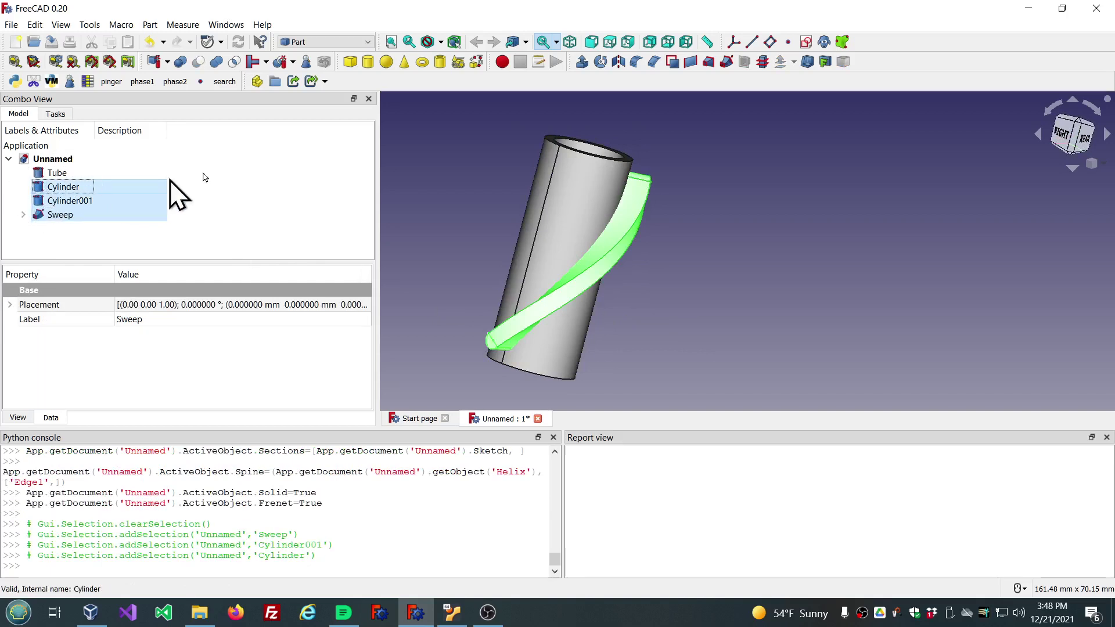
left_click(213, 63)
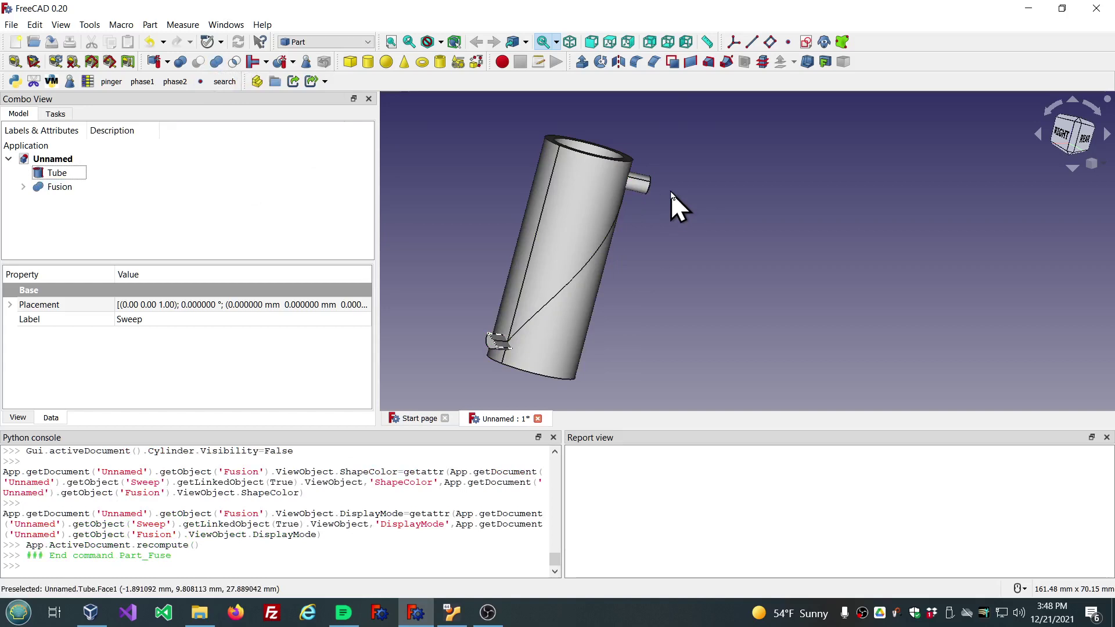
middle_click_drag(671, 192, 601, 189)
scroll(632, 173, "up", 1)
scroll(632, 173, "up", 1)
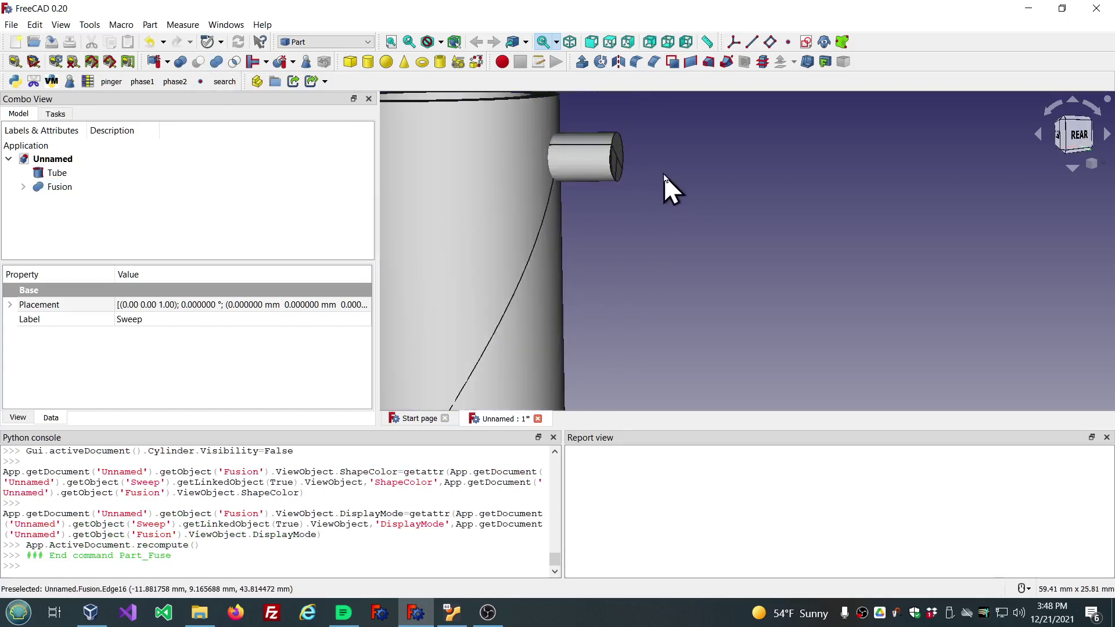
scroll(610, 124, "down", 1)
scroll(612, 137, "up", 2)
mouse_move(769, 217)
middle_mouse_down()
mouse_move(607, 236)
mouse_move(698, 225)
mouse_move(656, 215)
mouse_move(595, 224)
mouse_move(617, 218)
middle_mouse_up()
scroll(699, 224, "down", 3)
scroll(511, 241, "up", 3)
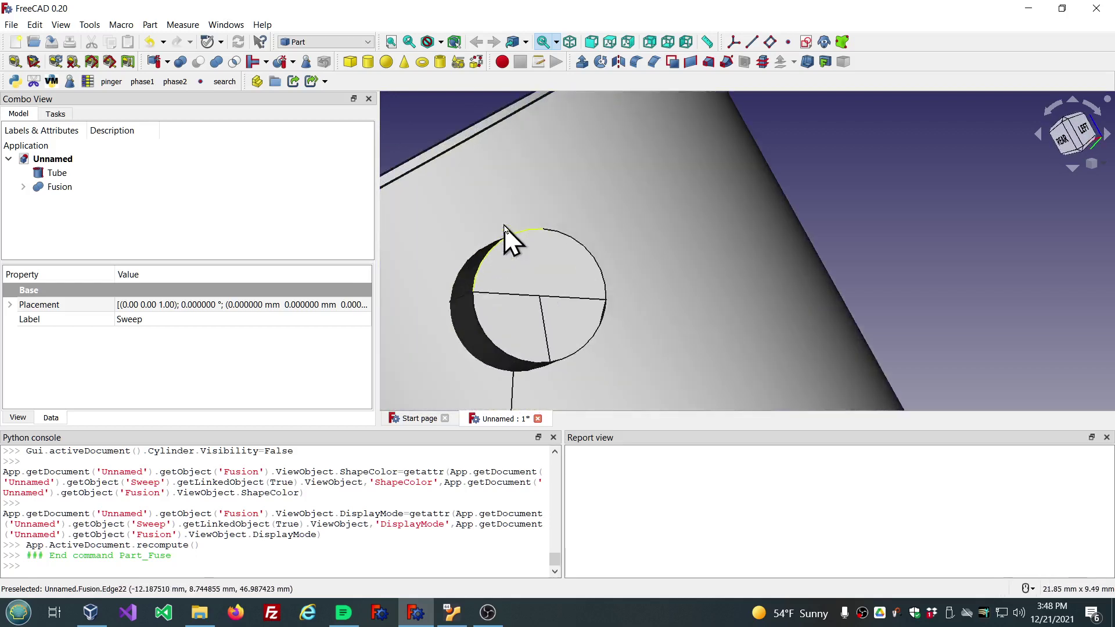
scroll(548, 323, "down", 2)
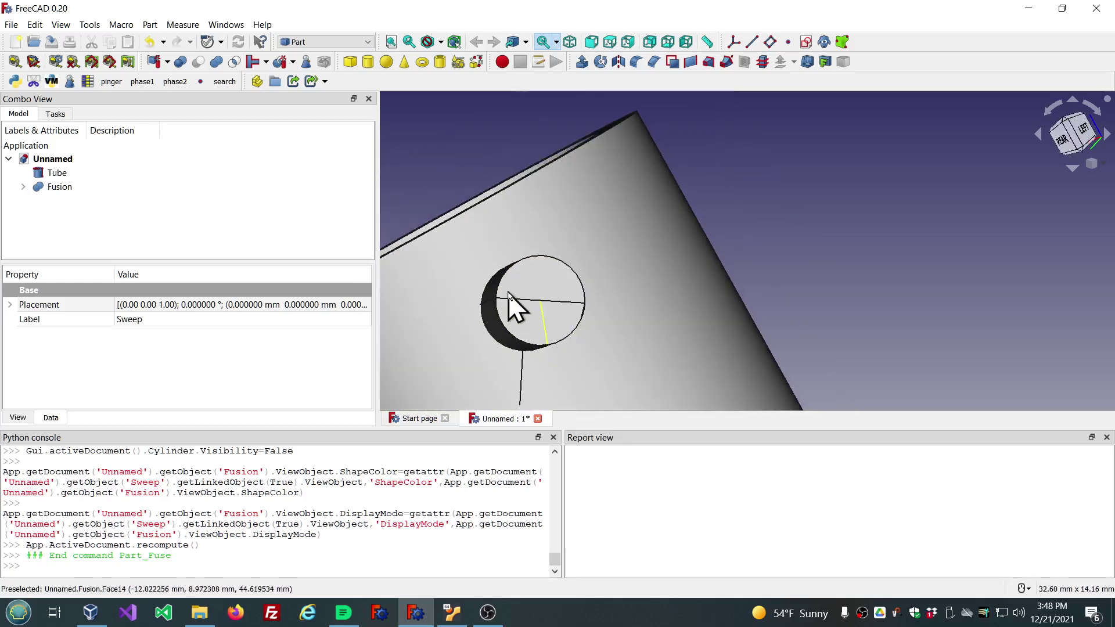
mouse_move(511, 311)
middle_mouse_down()
mouse_move(659, 256)
mouse_move(482, 212)
mouse_move(511, 195)
mouse_move(448, 210)
middle_mouse_up()
scroll(659, 257, "down", 3)
scroll(448, 211, "down", 3)
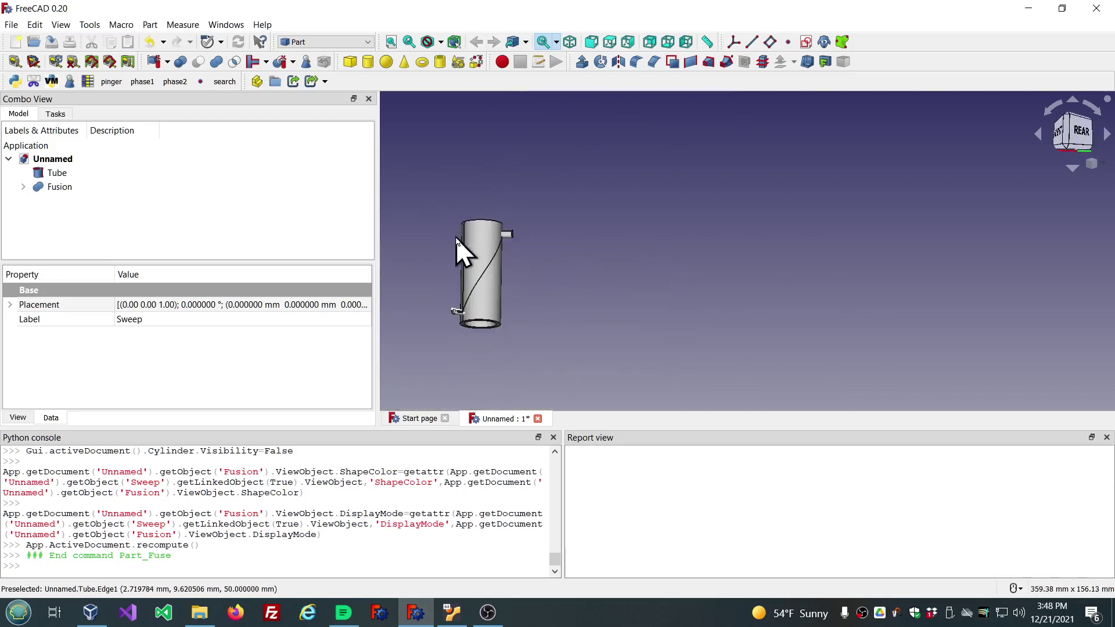
scroll(398, 302, "up", 3)
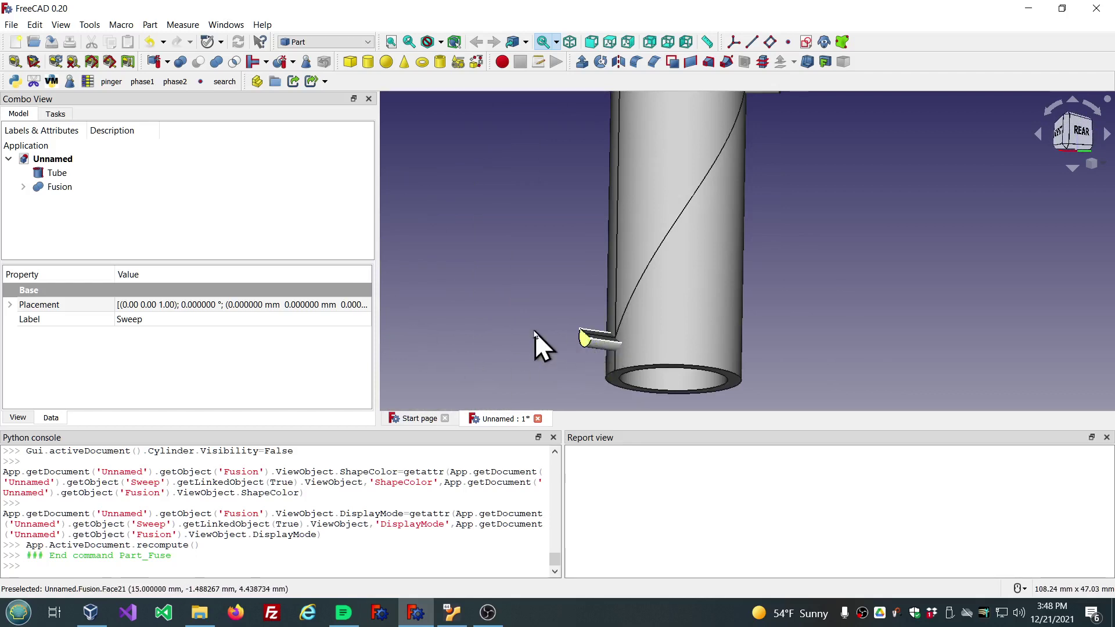
scroll(496, 312, "down", 3)
scroll(620, 213, "up", 3)
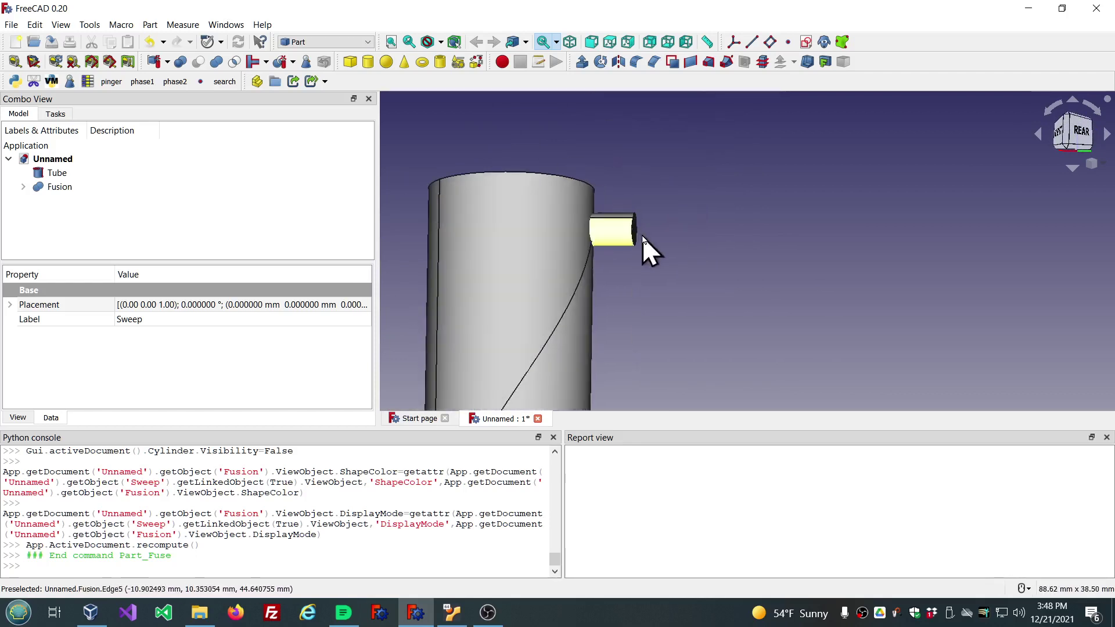
middle_click_drag(681, 222, 601, 218)
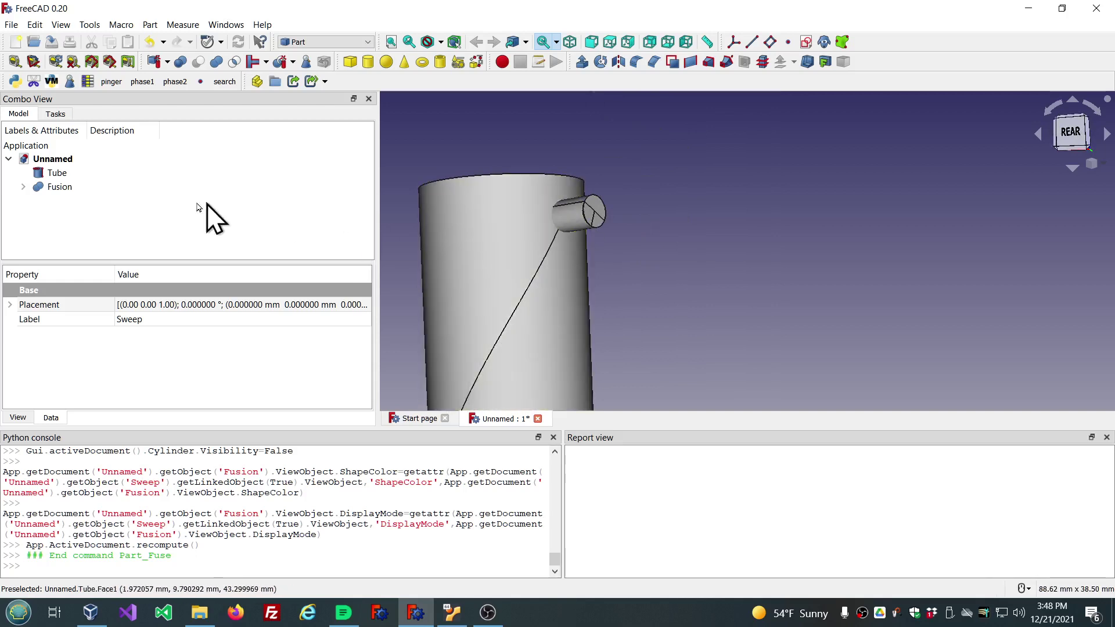
left_click(59, 187)
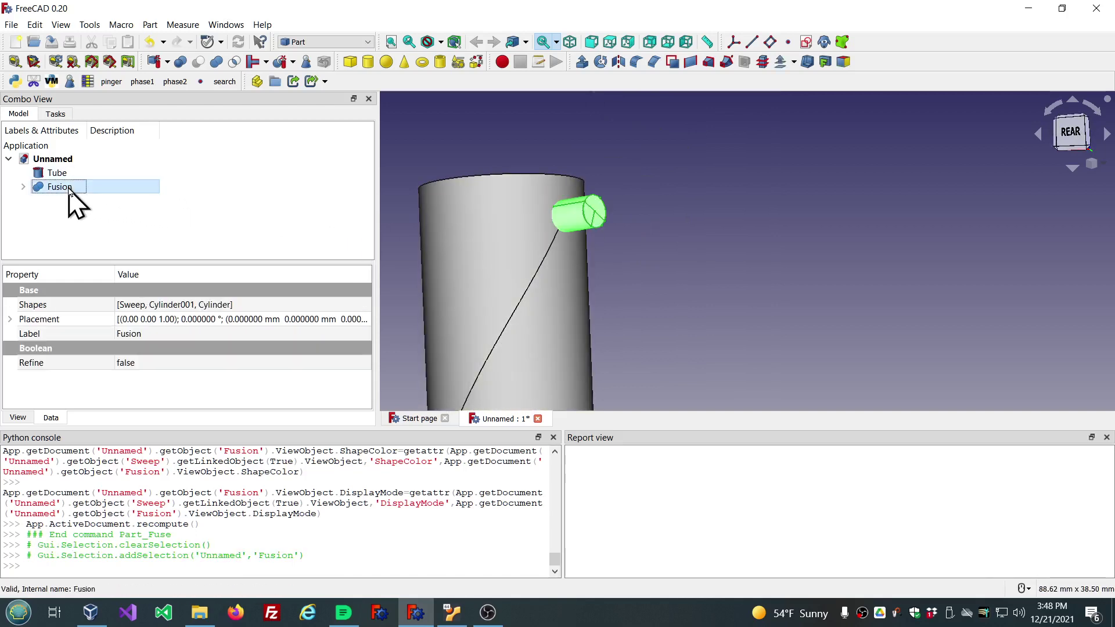
Delete the Fusion and set Cylinder001's Angle to 180°
key("Delete")
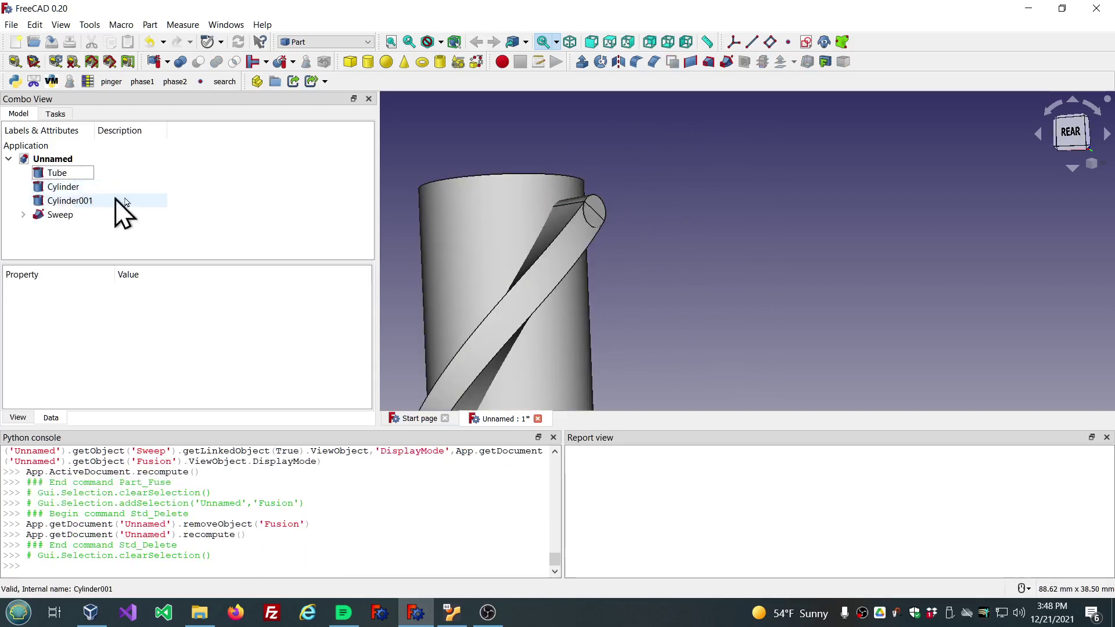
scroll(583, 205, "up", 5)
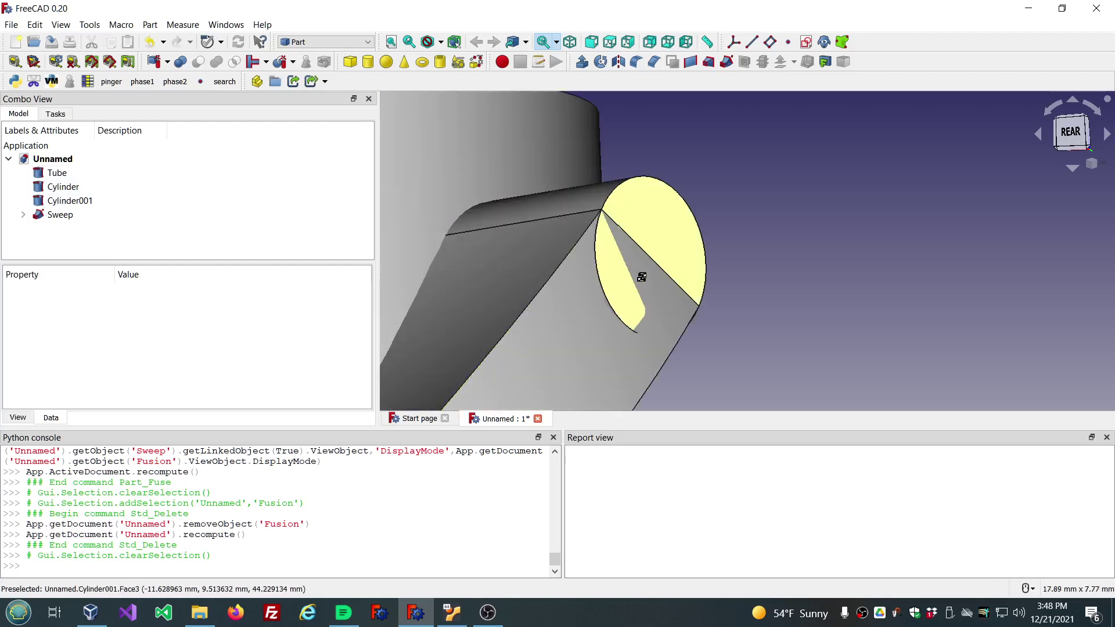
mouse_move(642, 279)
middle_mouse_down()
mouse_move(737, 250)
mouse_move(543, 294)
middle_mouse_up()
scroll(562, 291, "down", 4)
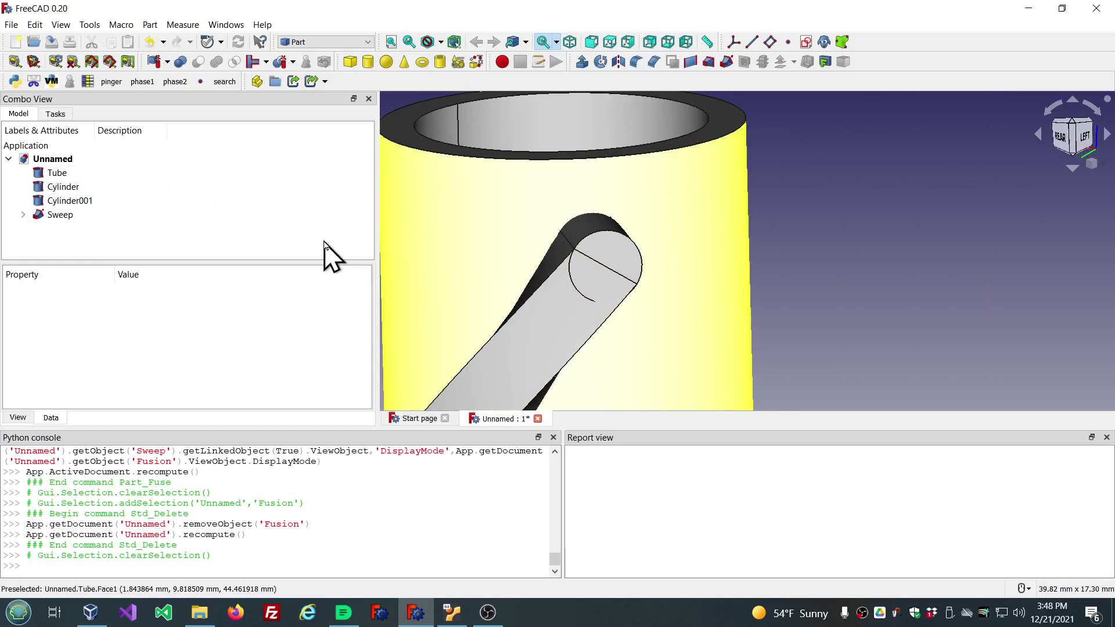
left_click(65, 201)
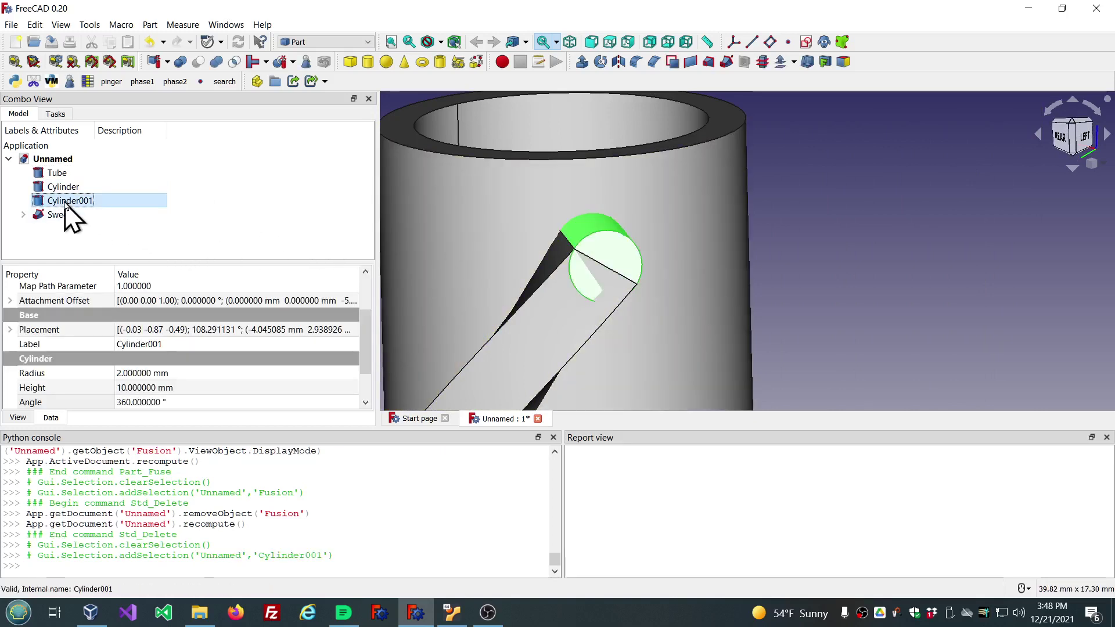
left_click(204, 401)
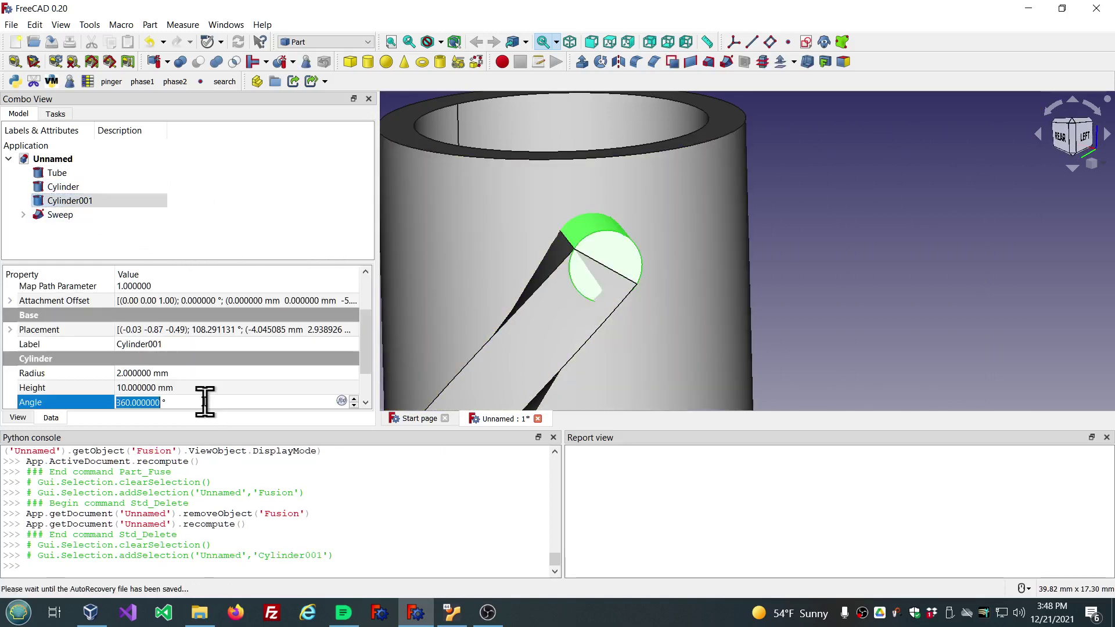
type("180")
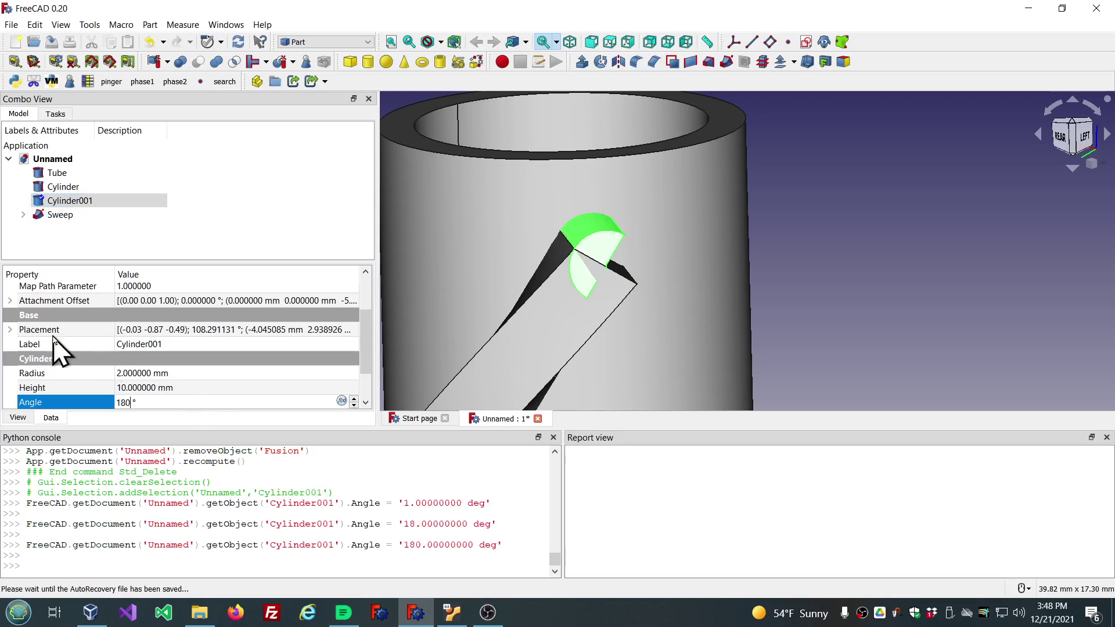
Rotate Cylinder001 by −90° through its Attachment Offset angle
left_click(10, 300)
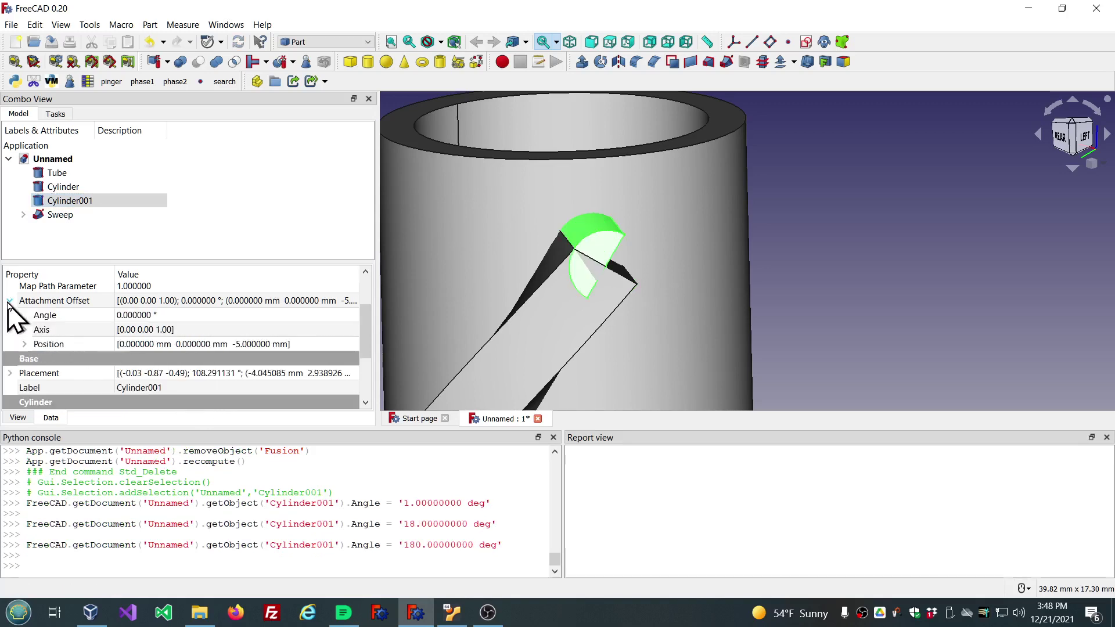
left_click(186, 315)
scroll(188, 315, "up", 3)
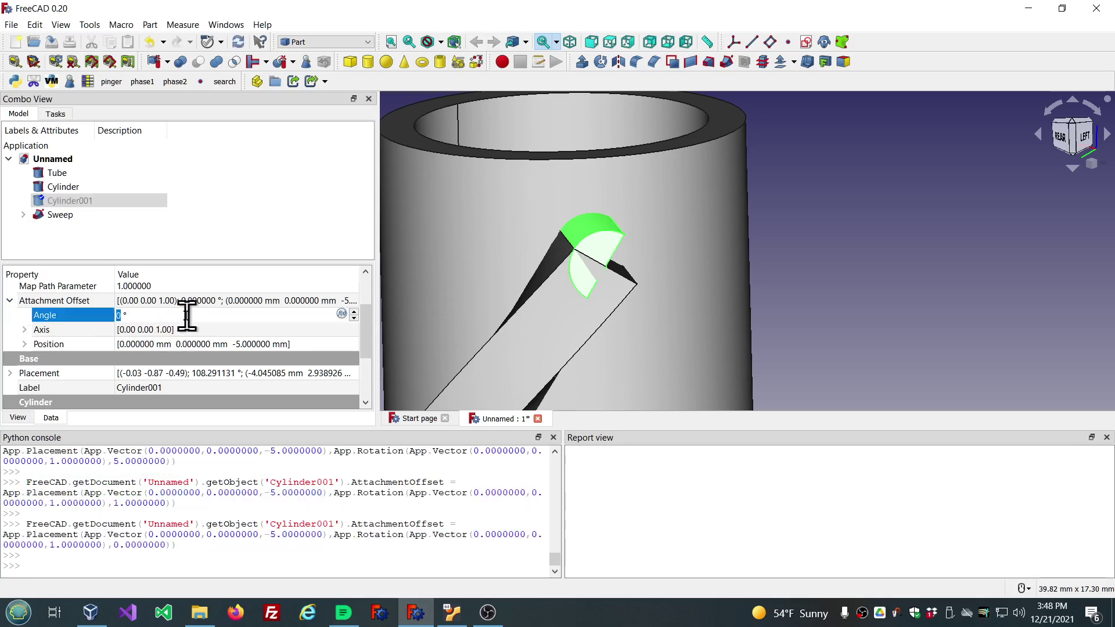
scroll(187, 315, "down", 8)
scroll(187, 315, "down", 8)
scroll(187, 316, "down", 8)
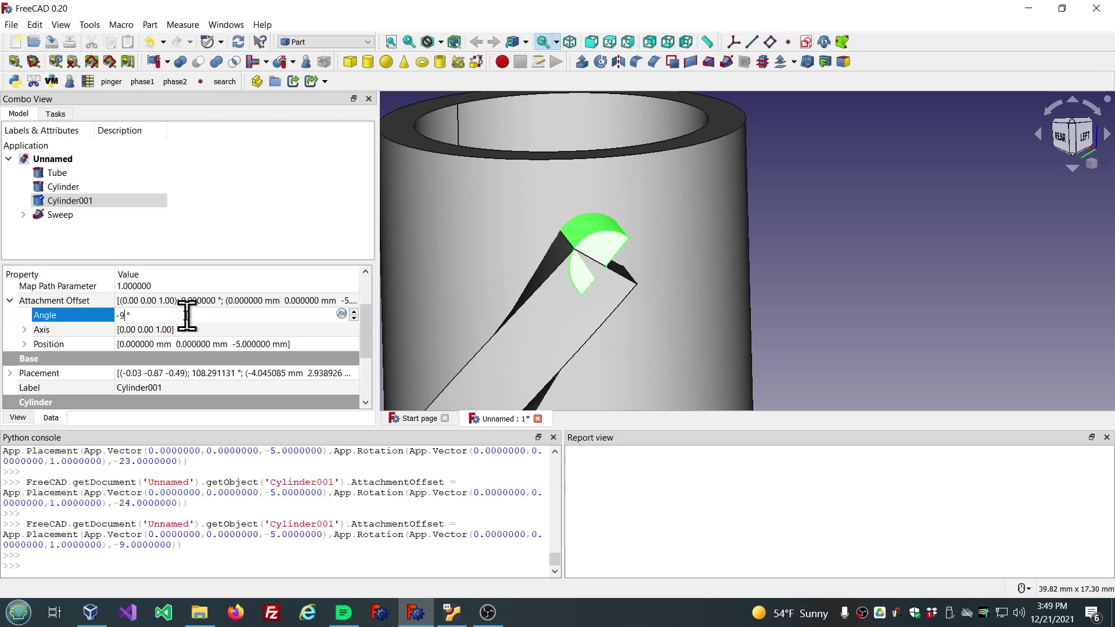
type("0")
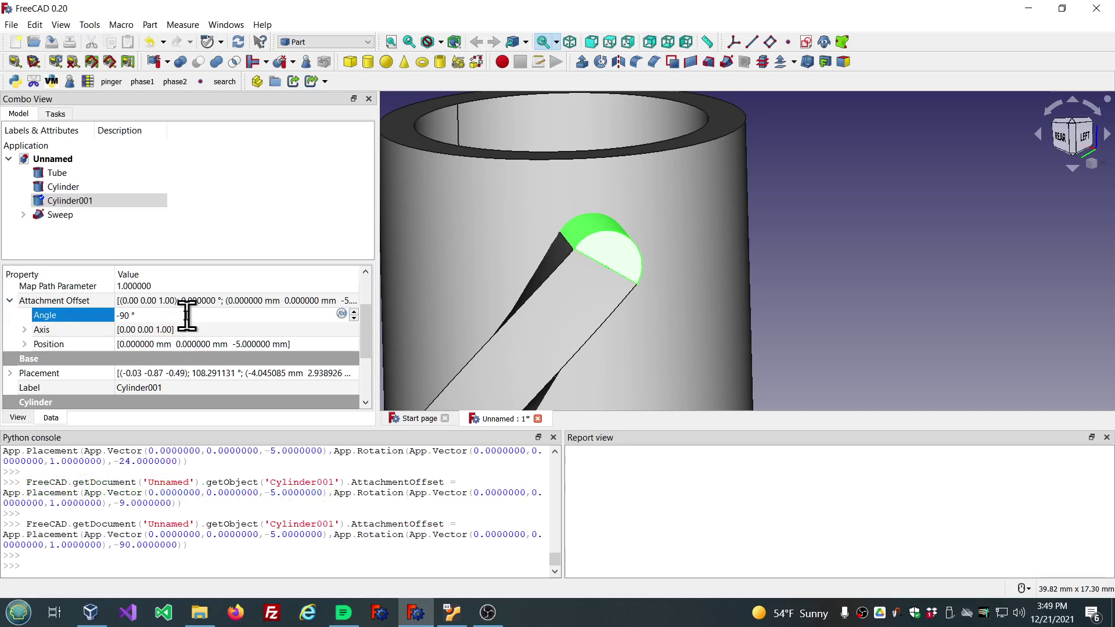
left_click(266, 218)
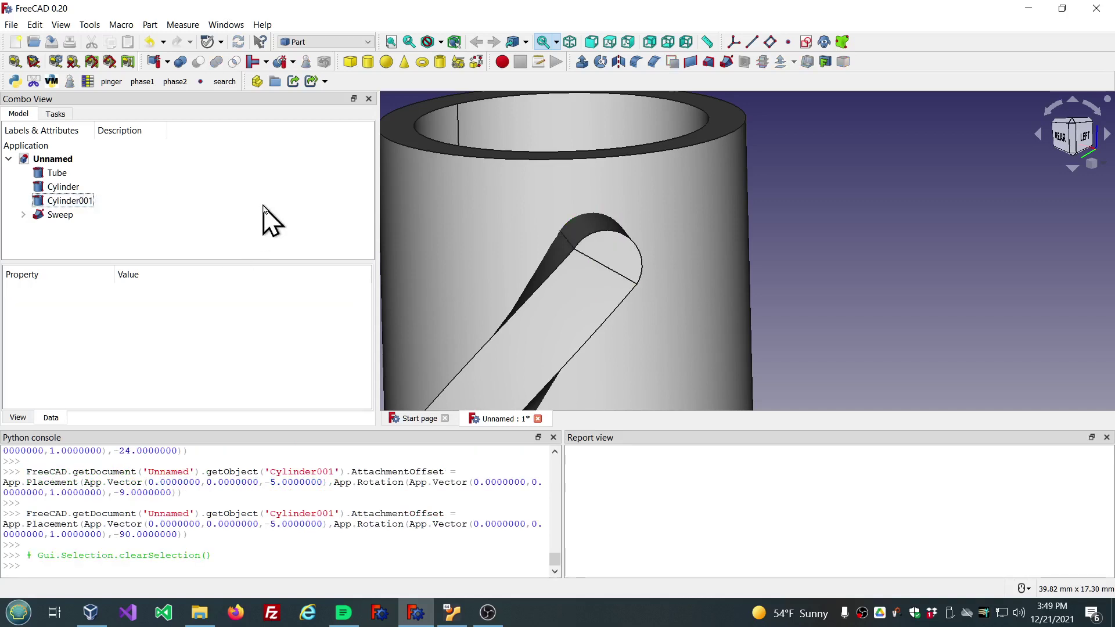
Re-fuse Sweep, Cylinder001 and Cylinder, then select the new Fusion
left_click(61, 218)
left_click(58, 206, "ctrl")
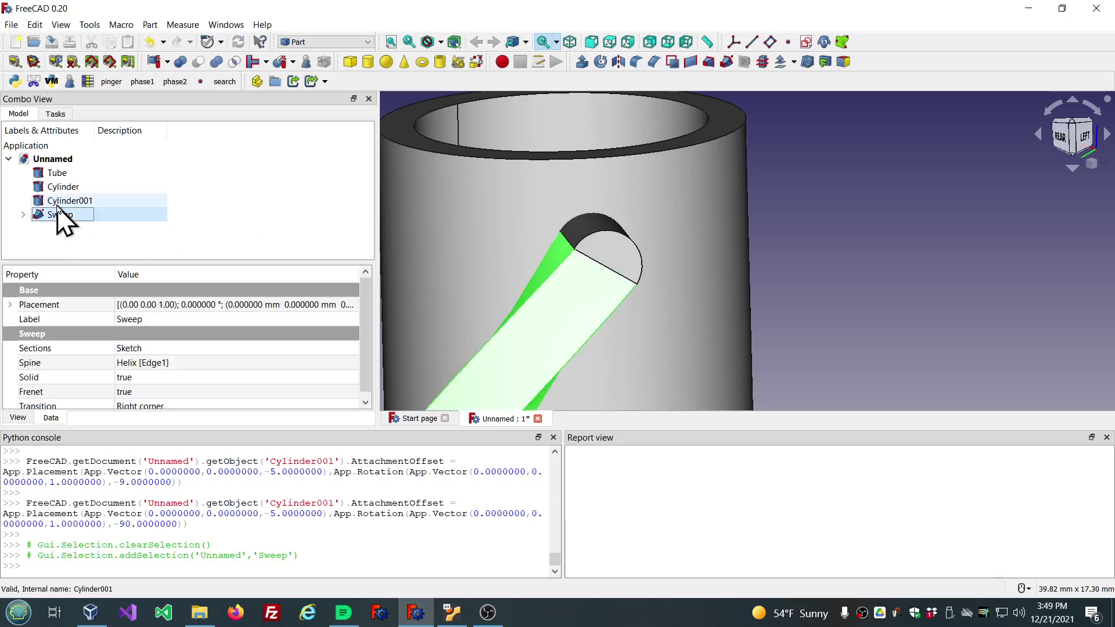
left_click(63, 189, "ctrl")
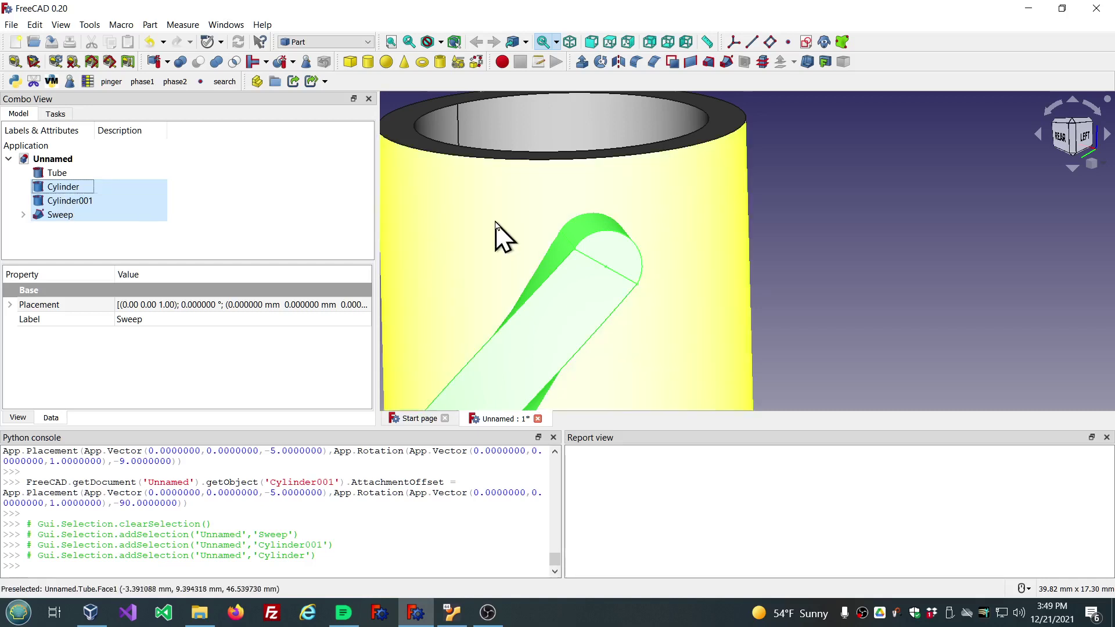
scroll(497, 237, "down", 5)
left_click(217, 62)
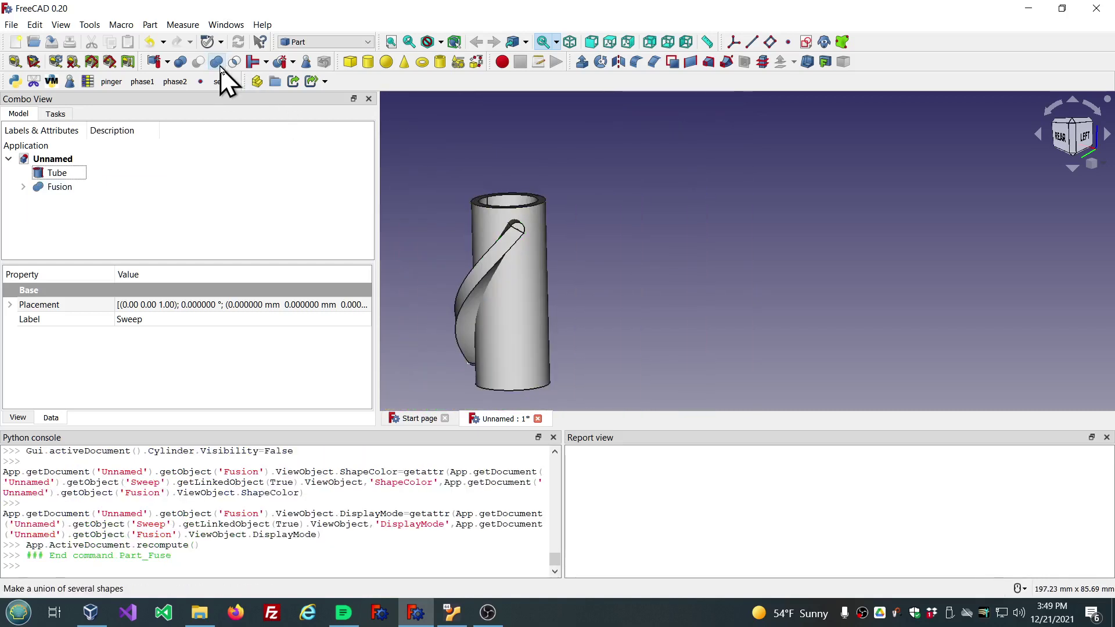
scroll(472, 236, "up", 2)
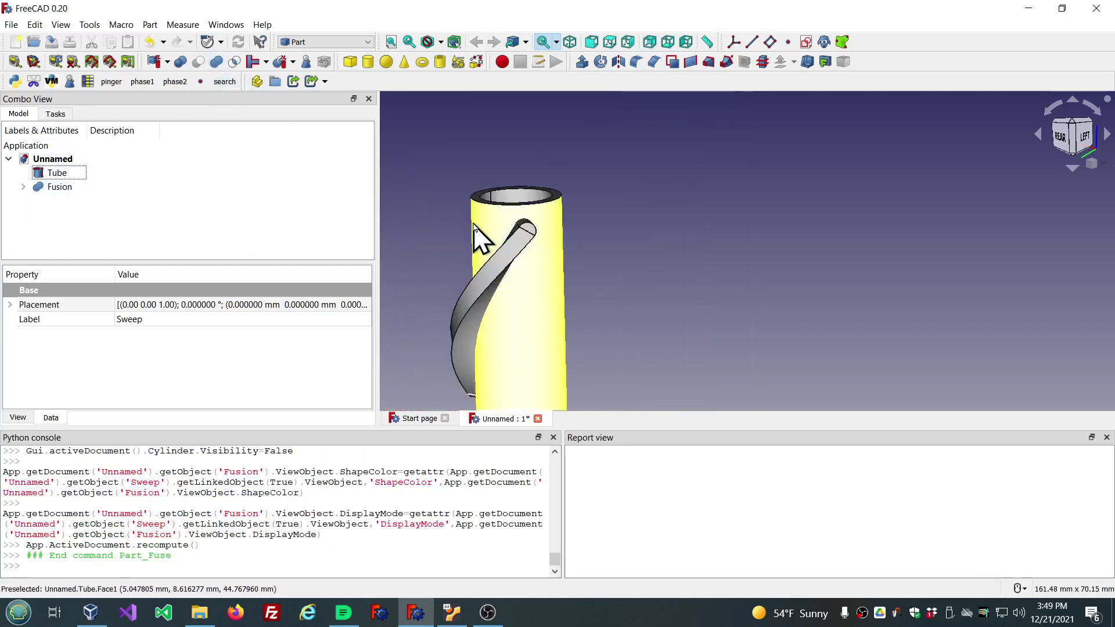
scroll(537, 253, "up", 3)
mouse_move(537, 254)
middle_mouse_down()
mouse_move(506, 240)
mouse_move(550, 261)
middle_mouse_up()
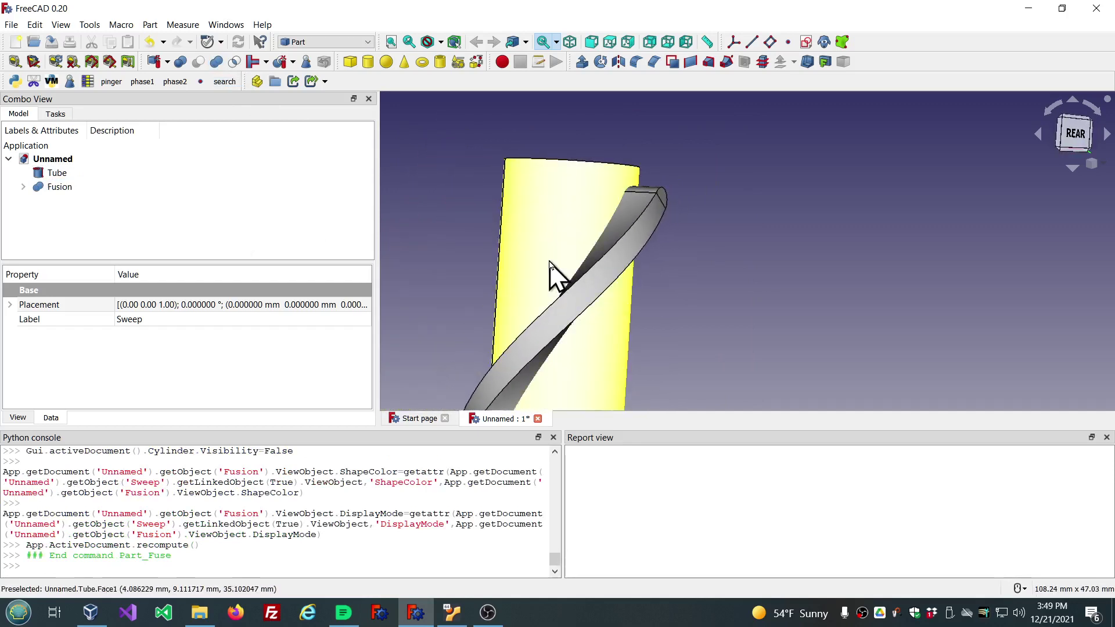
left_click(58, 189)
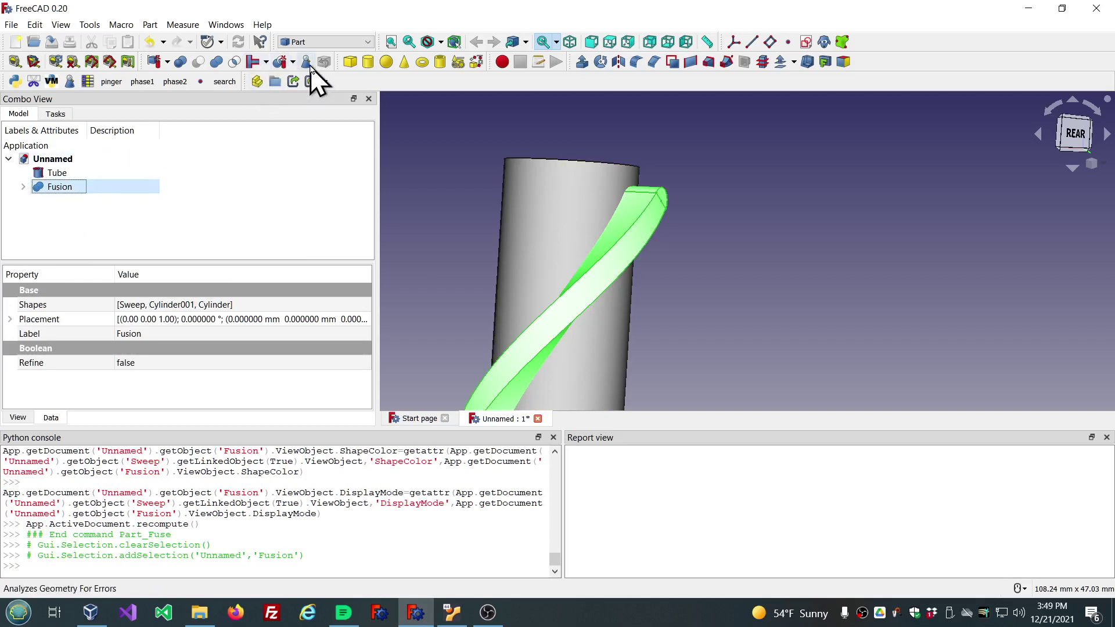
Check the Fusion's geometry with Run BOP check enabled, confirming 0 invalid shapes
left_click(150, 25)
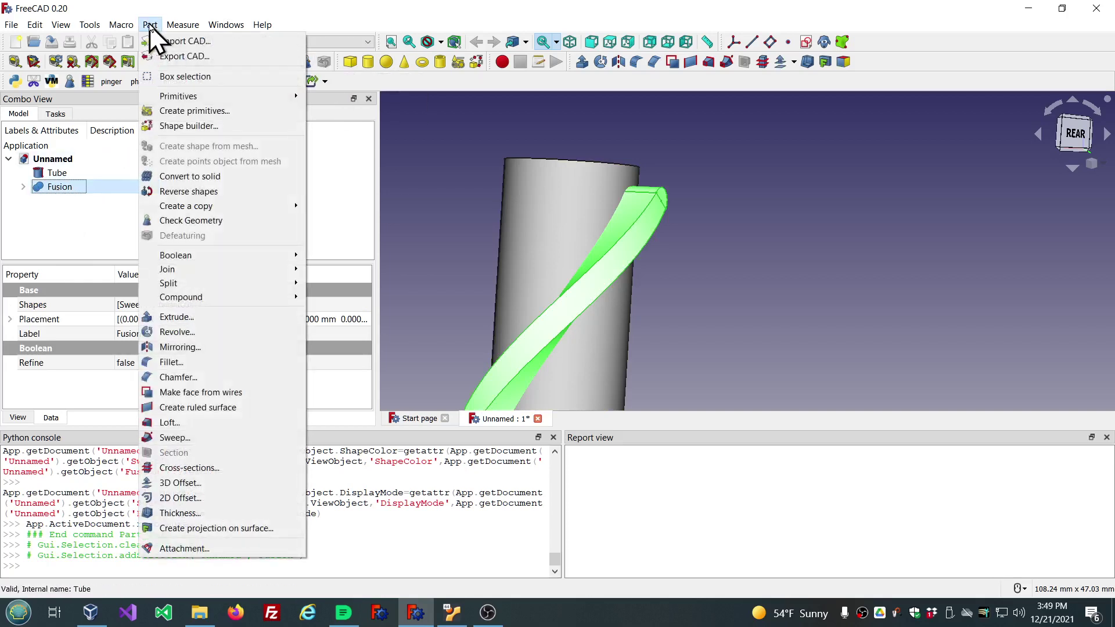
left_click(195, 220)
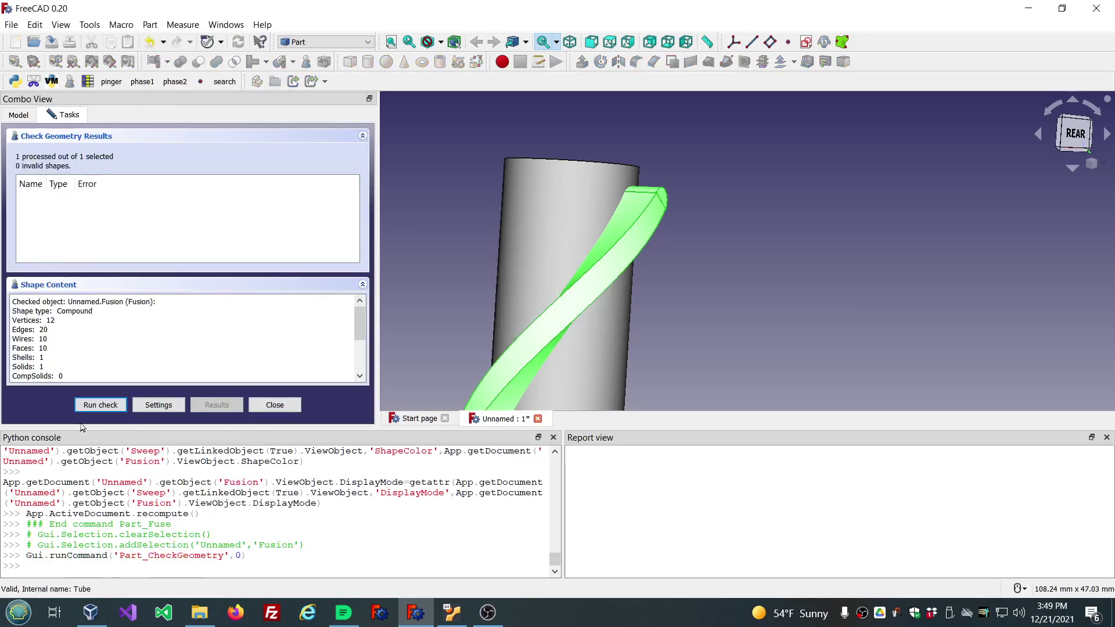
left_click(159, 405)
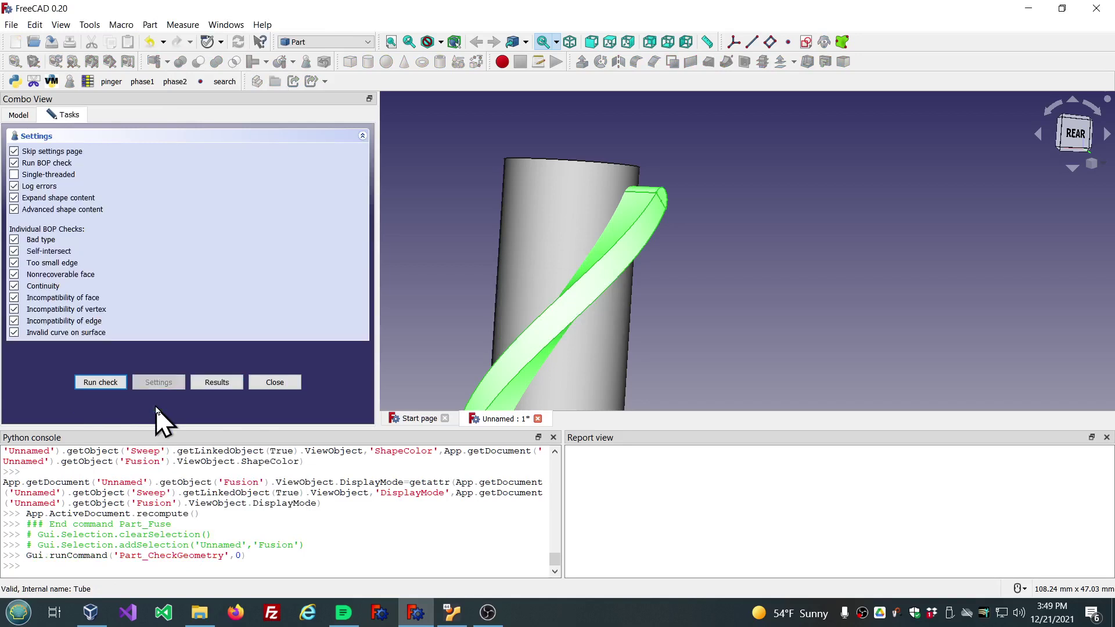
left_click(16, 165)
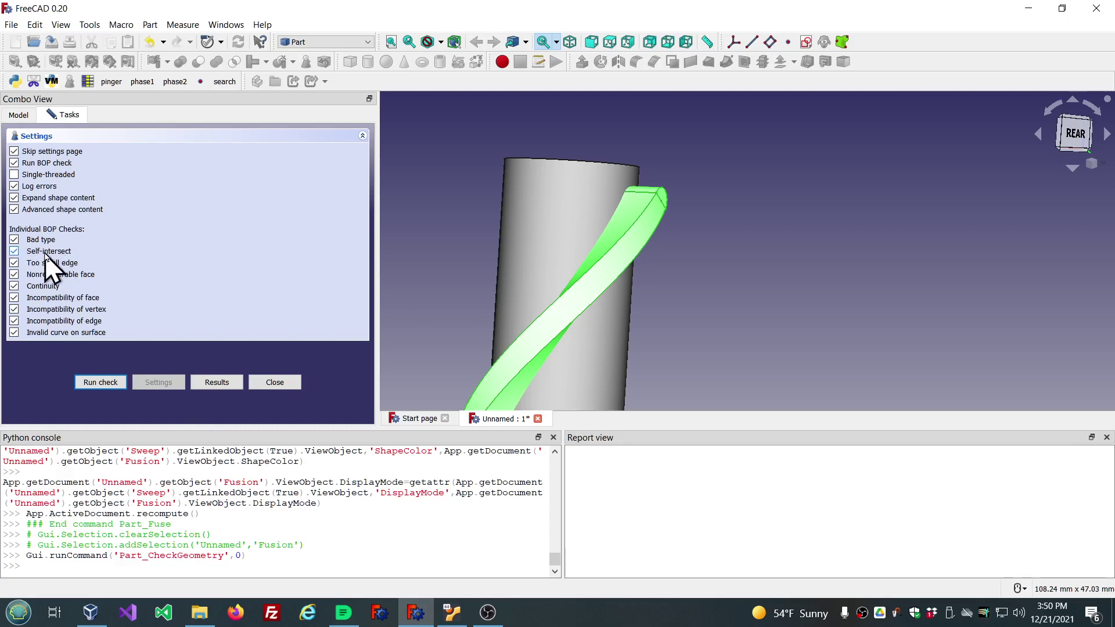
left_click(94, 381)
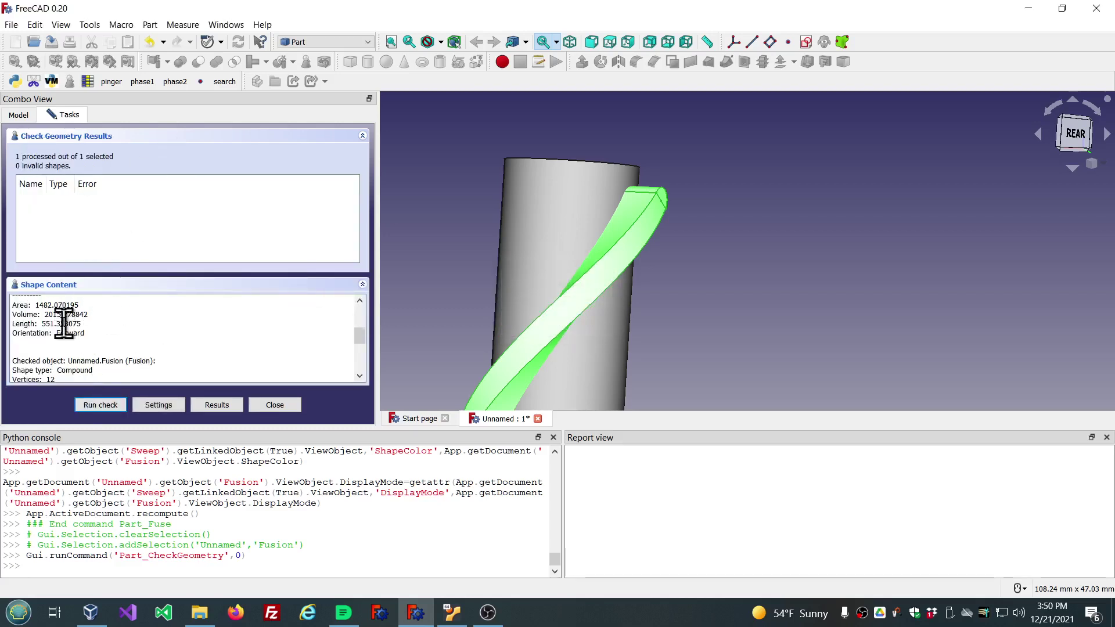
left_click(268, 404)
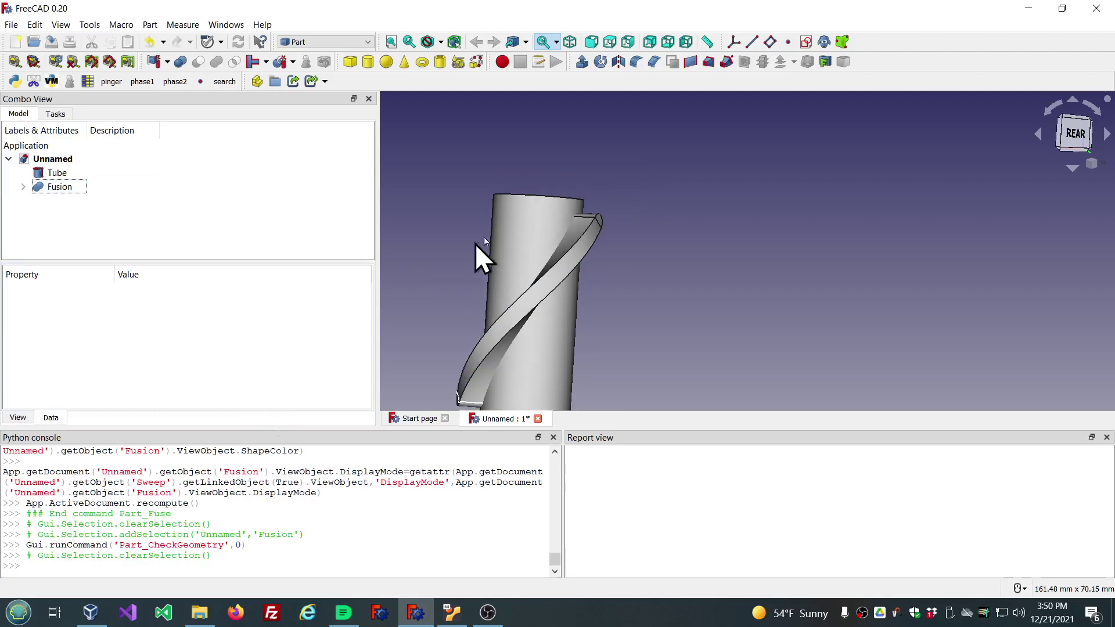
Subtract the Fusion from the Tube with Part Cut
middle_click_drag(475, 243, 627, 223)
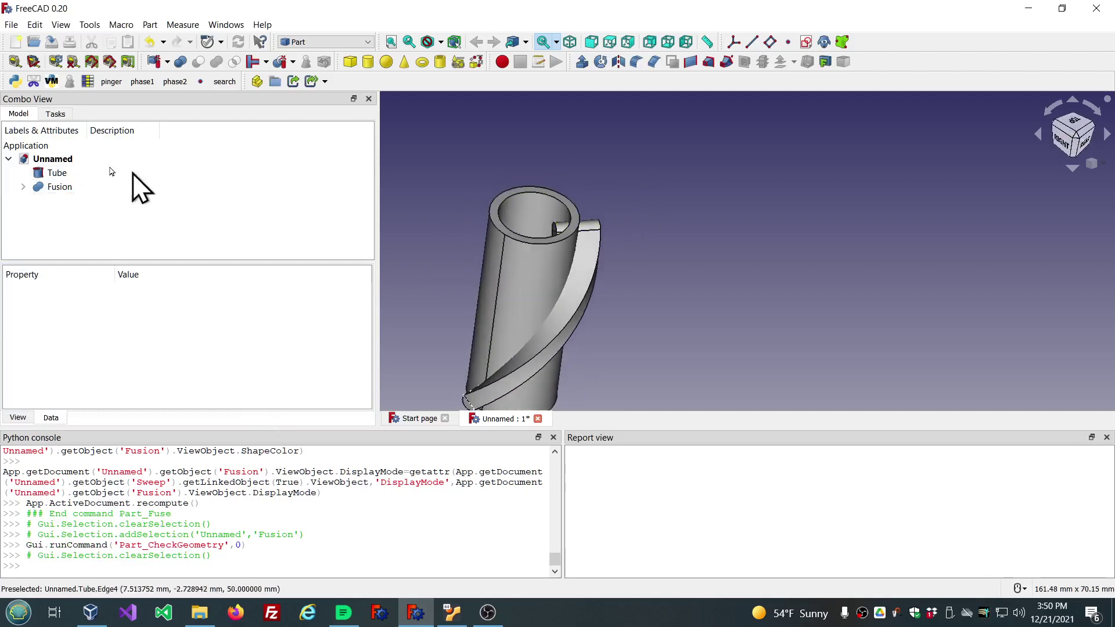
left_click(77, 174)
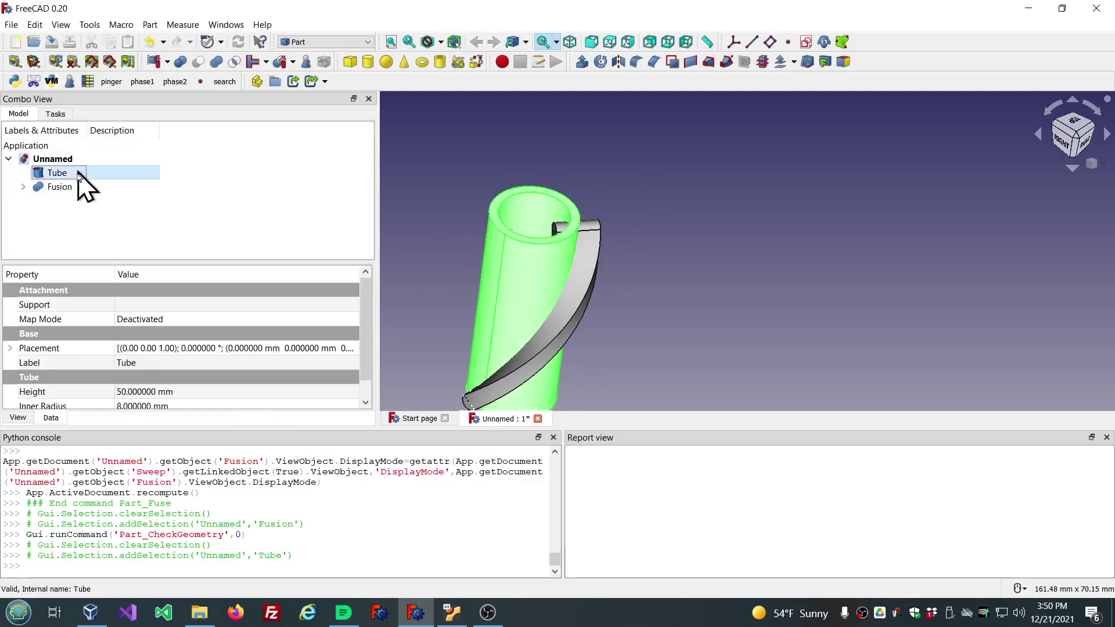
left_click(59, 187, "ctrl")
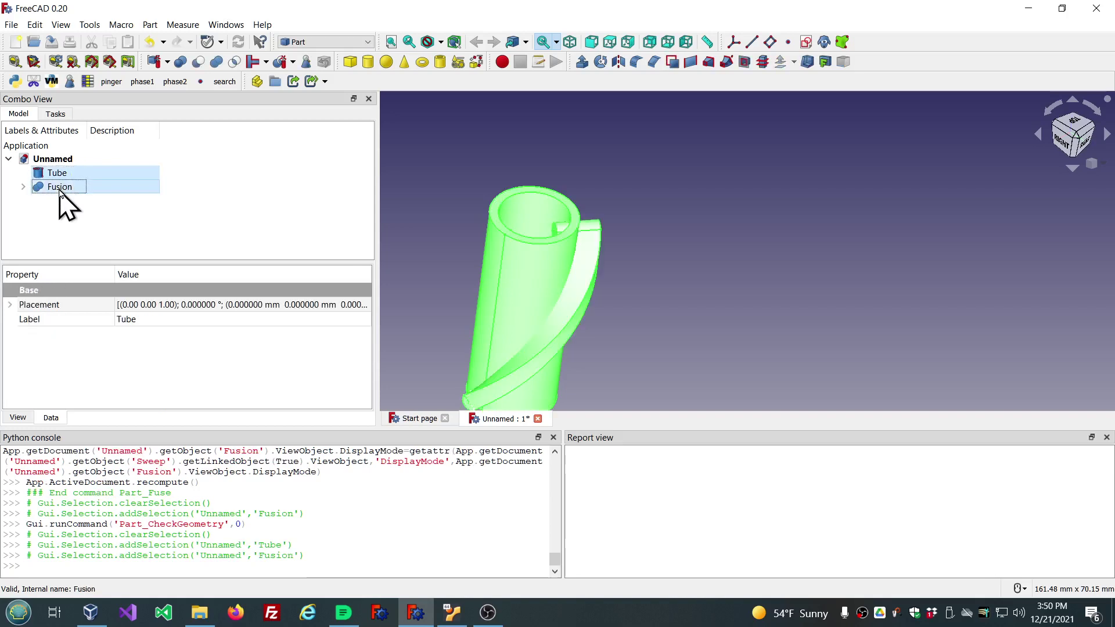
right_click(59, 187)
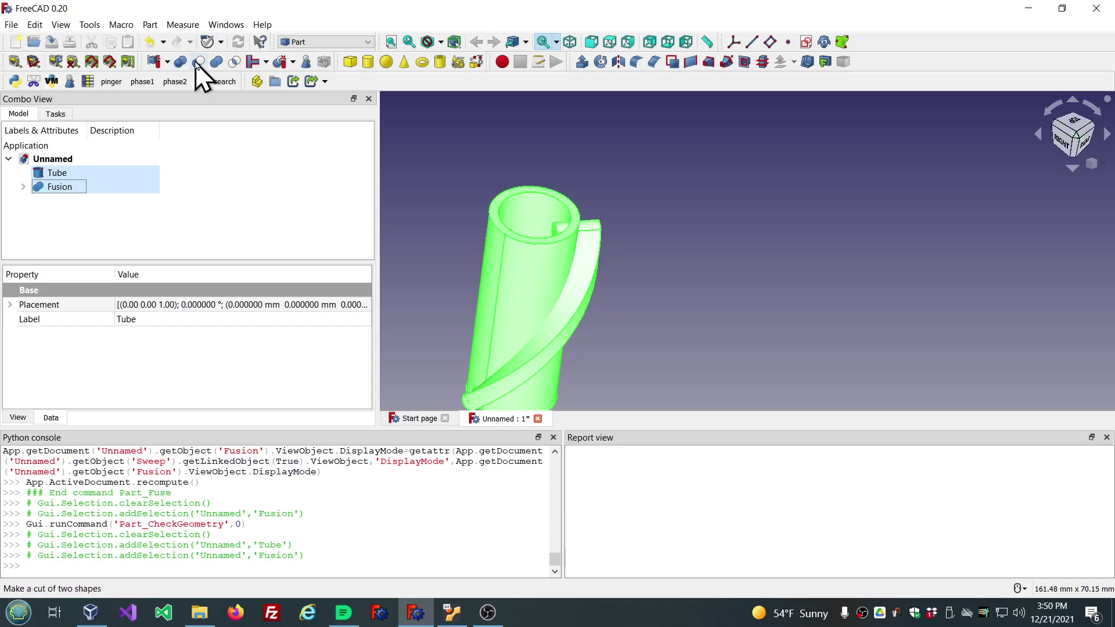
left_click(198, 65)
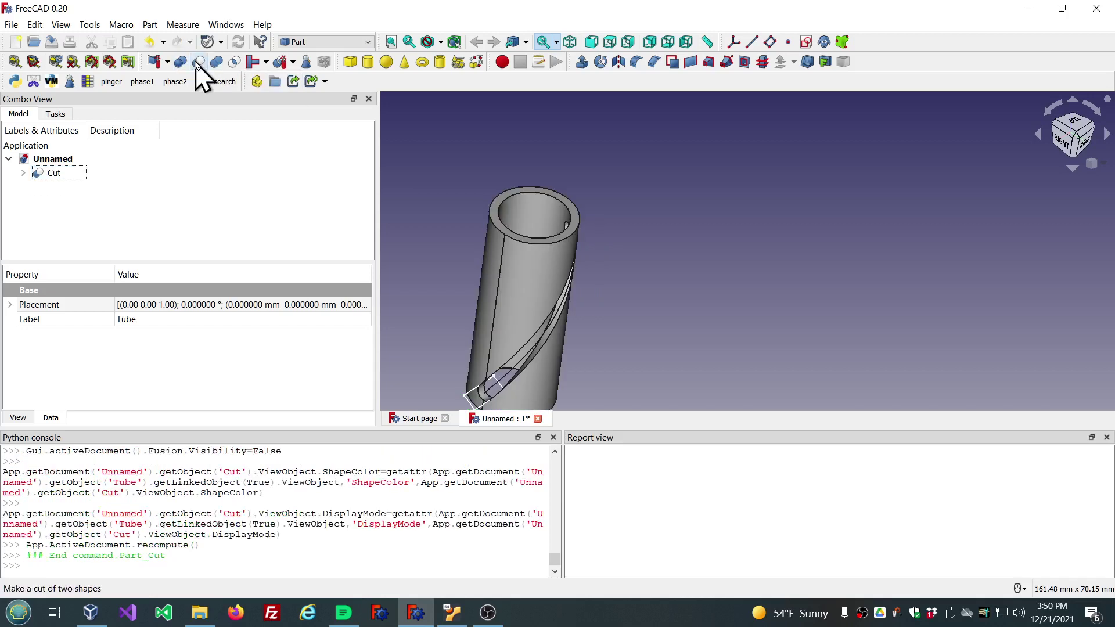
scroll(523, 175, "down", 4)
Check the resulting Cut's geometry, confirming 0 invalid shapes
middle_click_drag(531, 223, 486, 145)
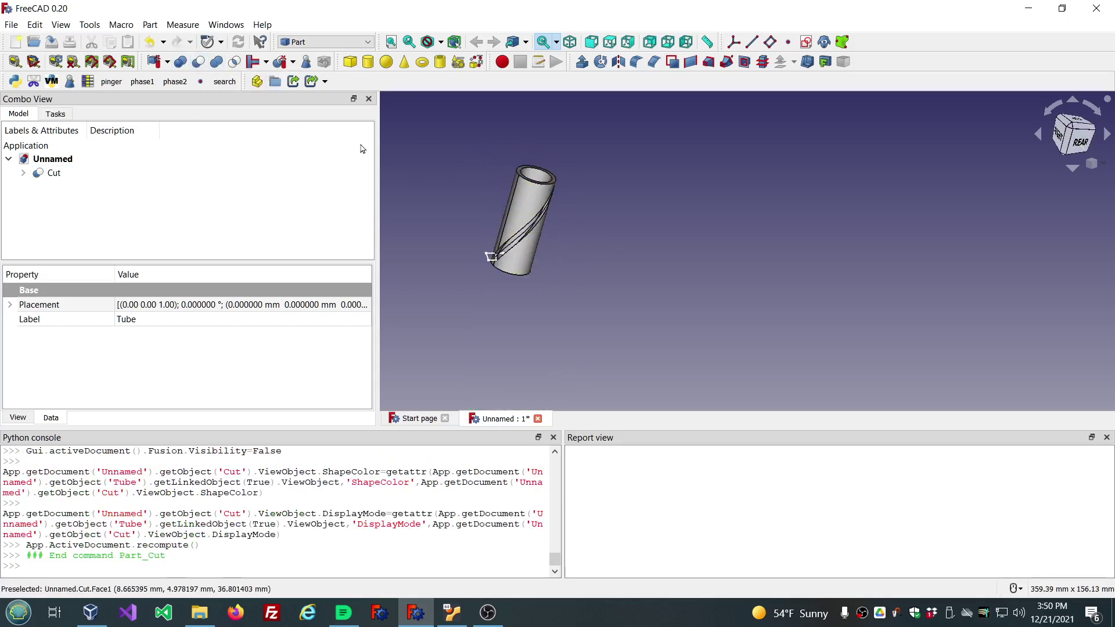
left_click(103, 175)
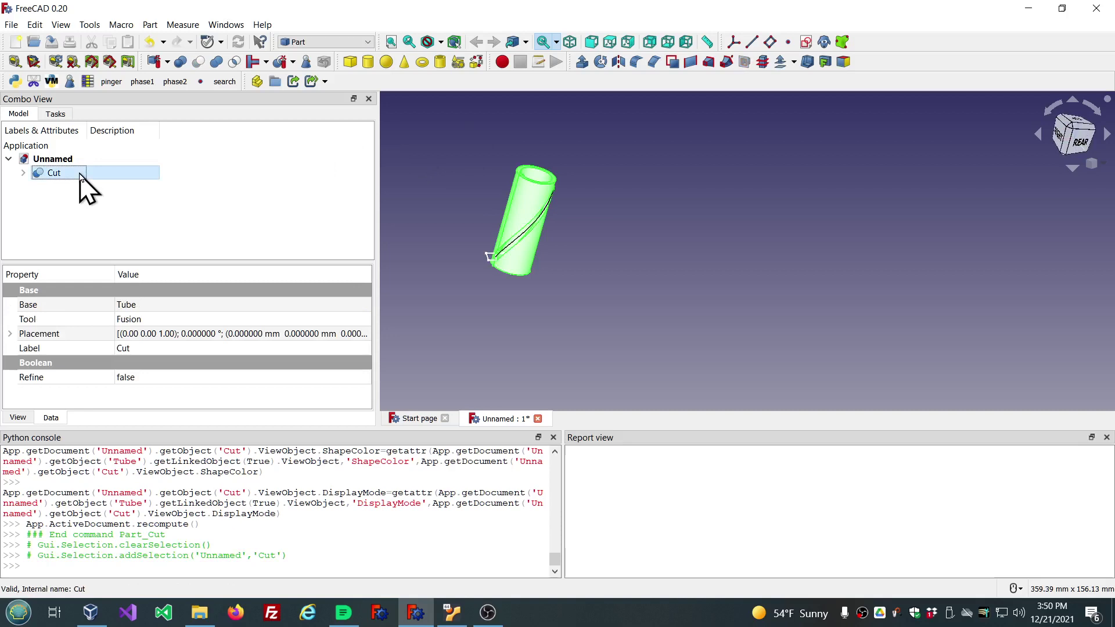
left_click(305, 62)
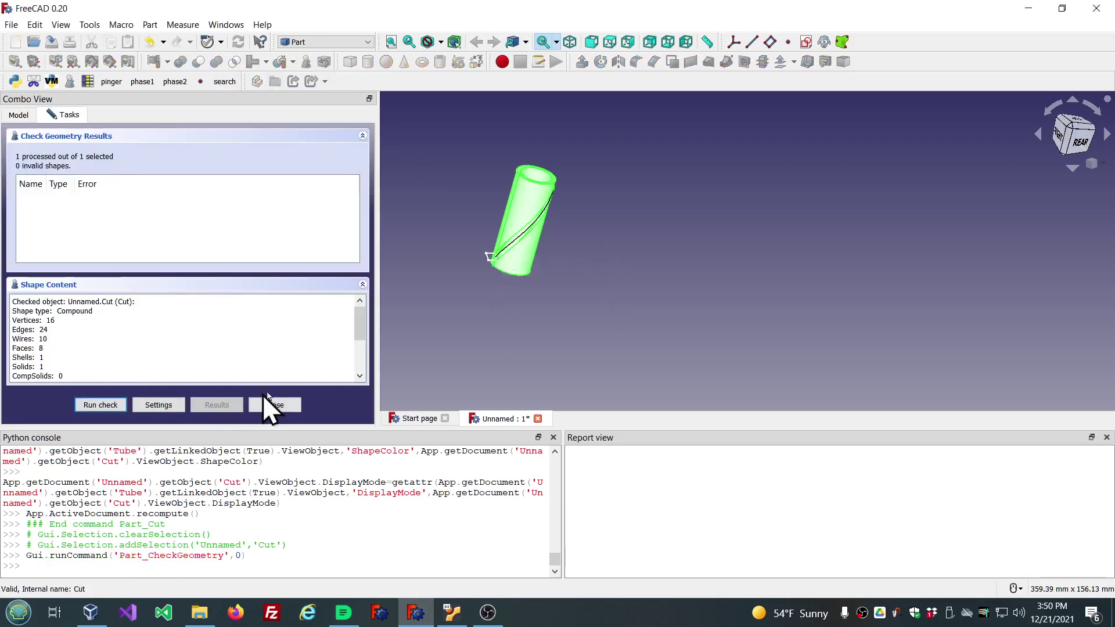
left_click(275, 405)
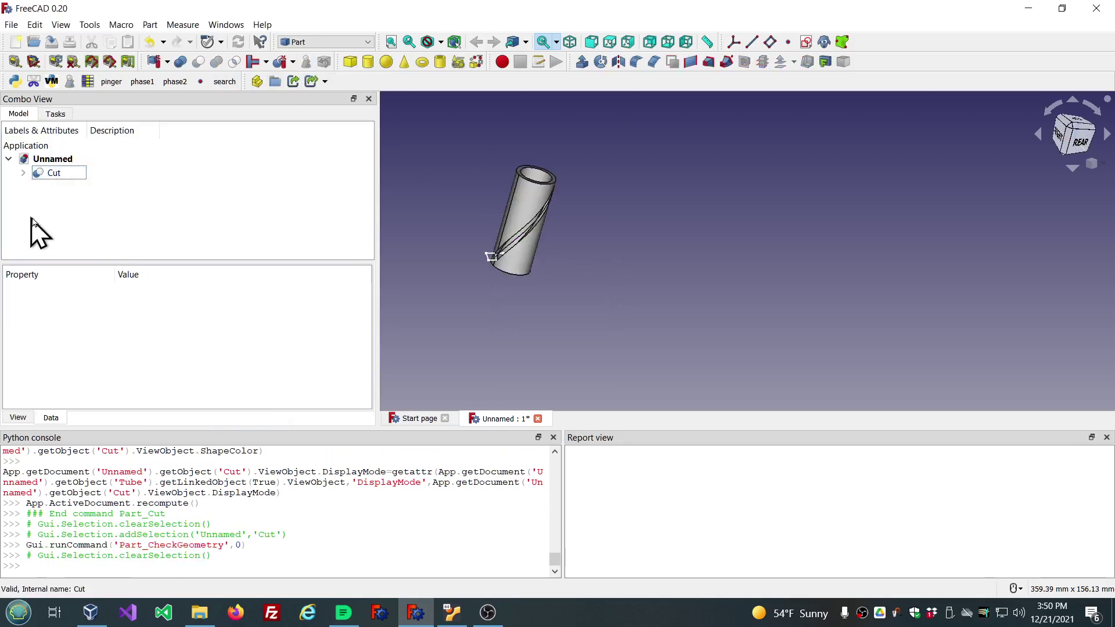
Hide the Sweep's Helix path and Sketch profile under Cut > Fusion in the tree
left_click(23, 172)
left_click(37, 201)
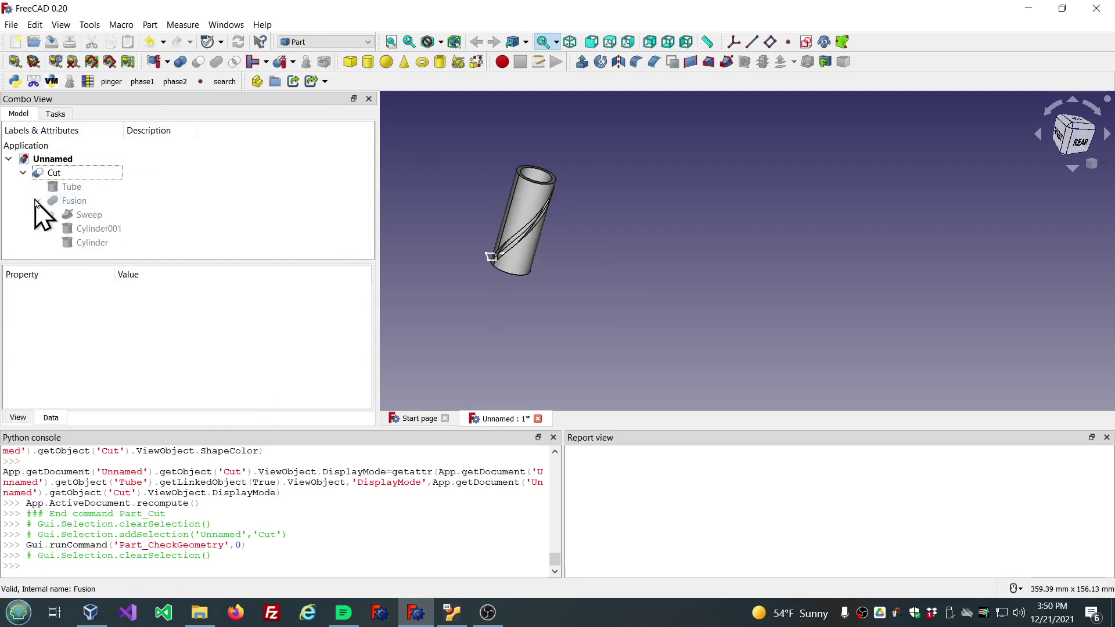
left_click(50, 215)
left_click(100, 243)
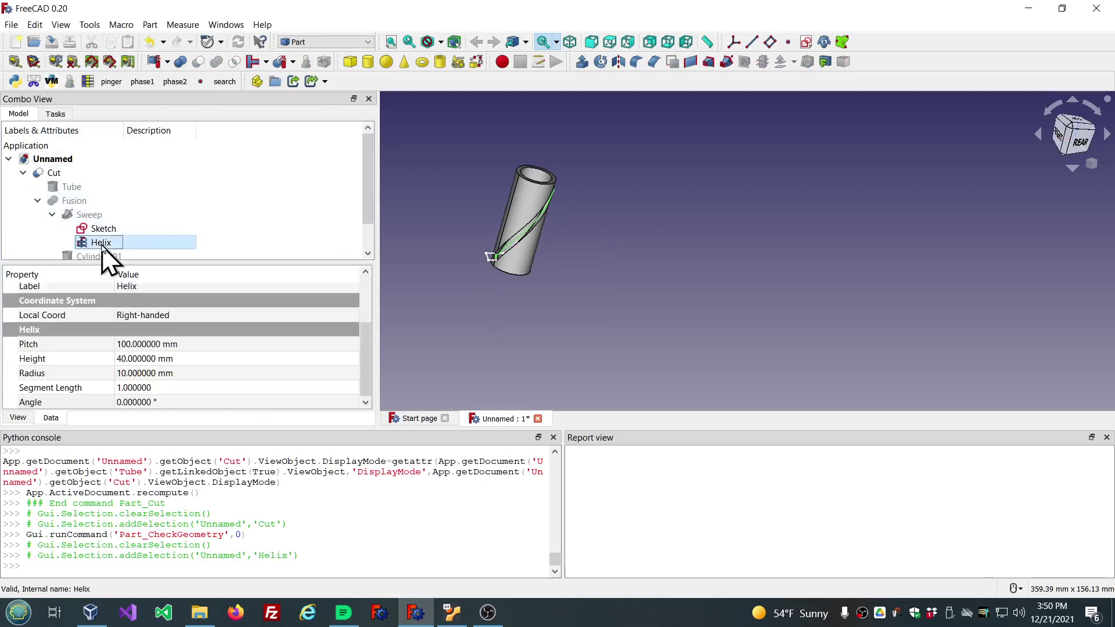
key("space")
left_click(96, 228)
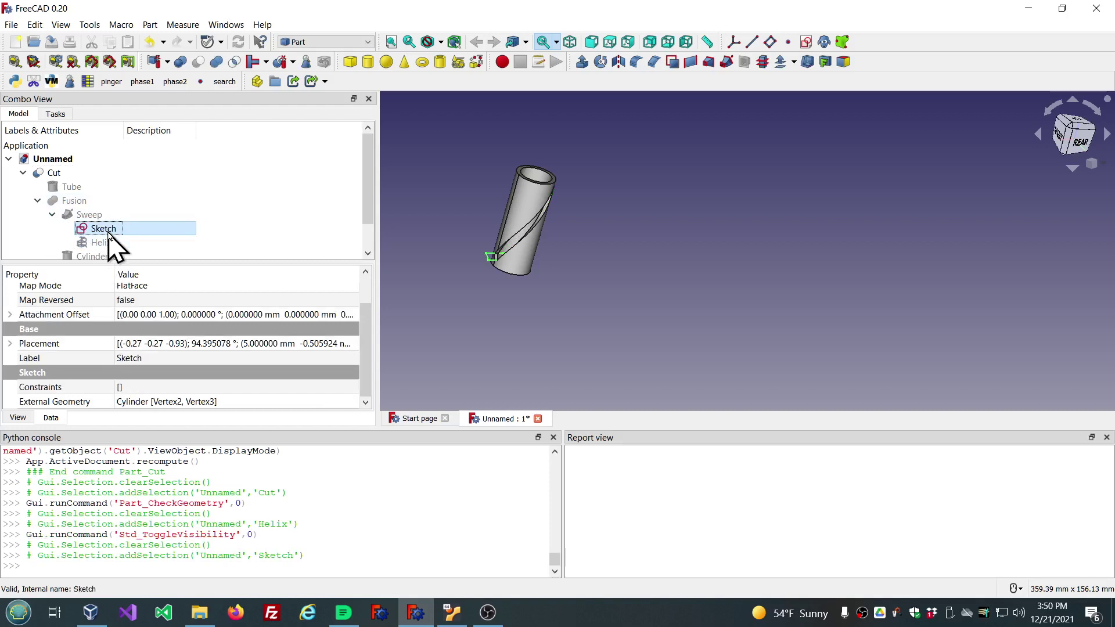
key("space")
scroll(434, 259, "up", 3)
scroll(625, 284, "up", 2)
scroll(719, 168, "down", 2)
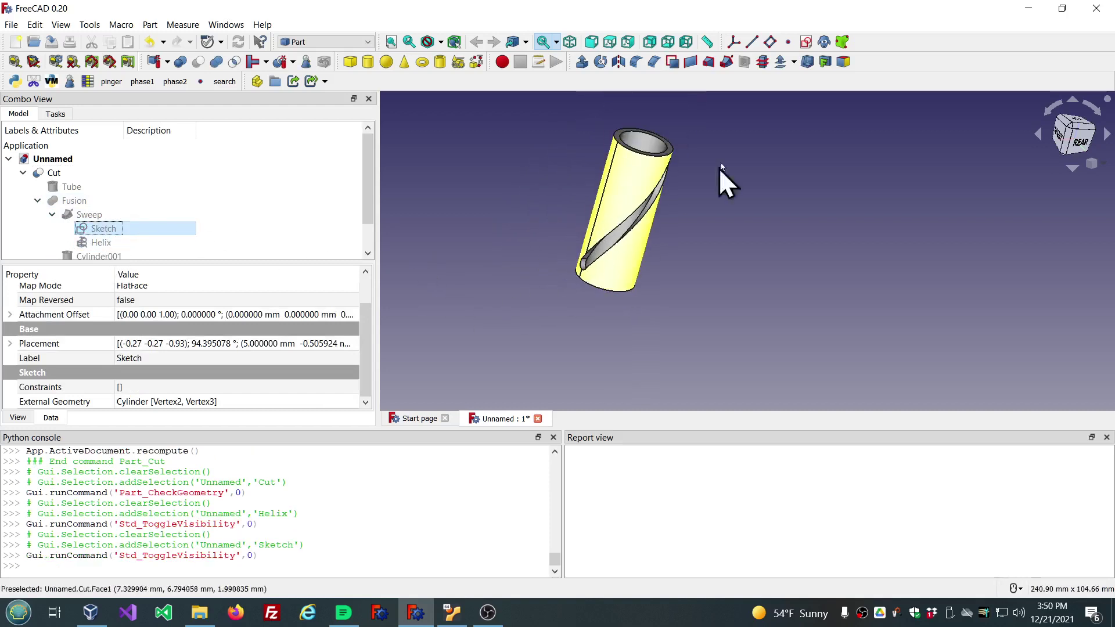
scroll(687, 148, "up", 3)
mouse_move(690, 163)
middle_mouse_down()
mouse_move(563, 81)
mouse_move(696, 129)
mouse_move(700, 238)
mouse_move(770, 235)
mouse_move(590, 129)
mouse_move(609, 121)
middle_mouse_up()
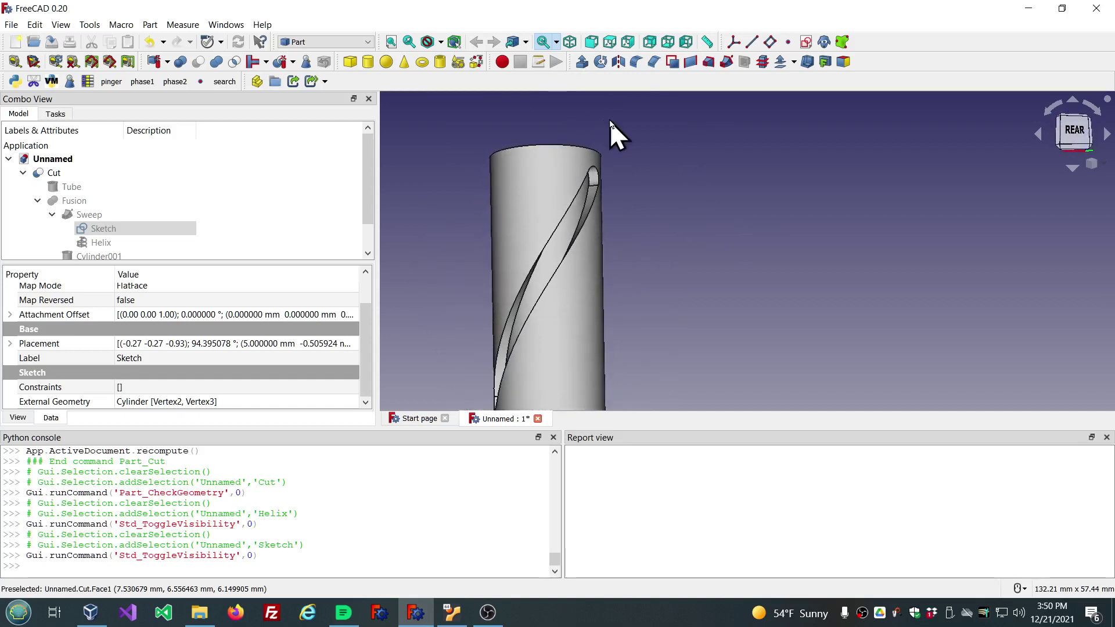
scroll(577, 179, "up", 5)
mouse_move(577, 219)
middle_mouse_down()
mouse_move(752, 200)
mouse_move(667, 203)
mouse_move(679, 219)
middle_mouse_up()
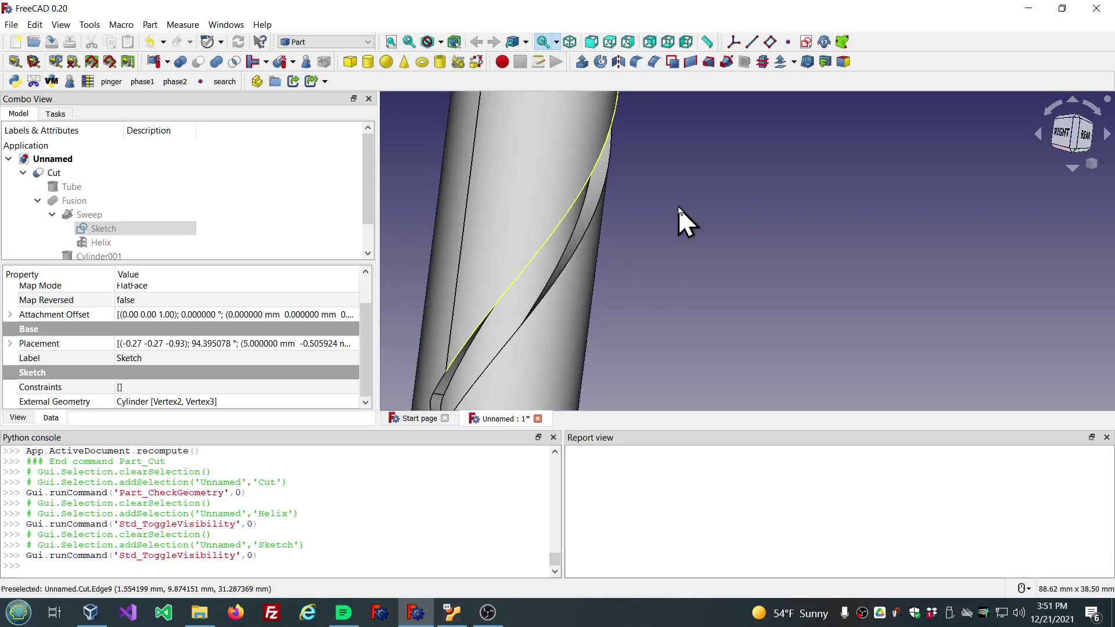
scroll(631, 223, "down", 3)
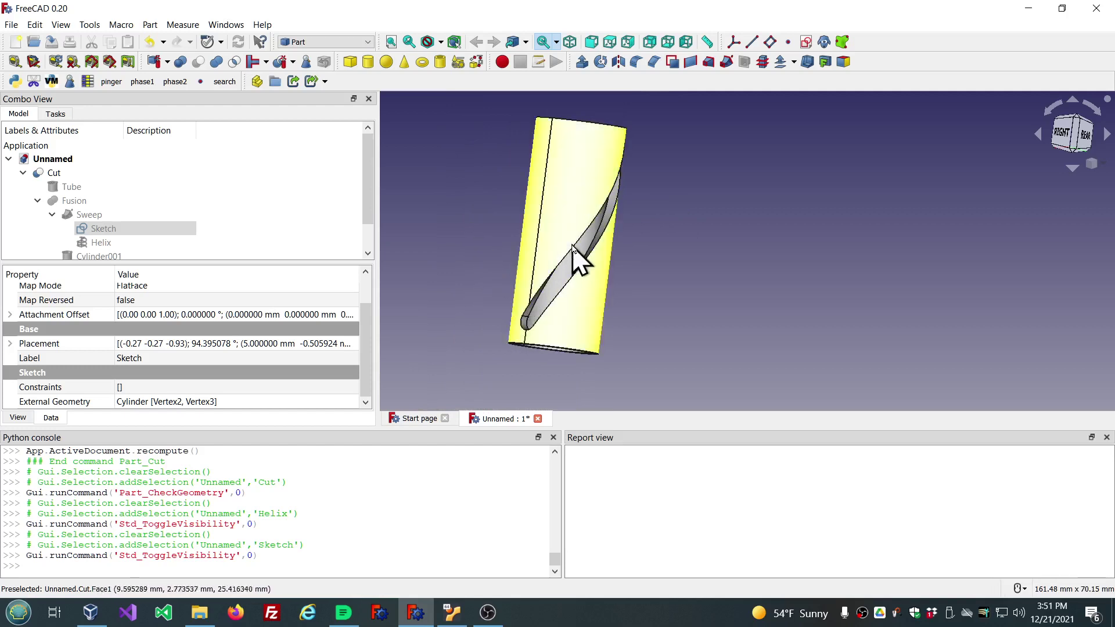
mouse_move(571, 235)
middle_mouse_down()
mouse_move(455, 214)
mouse_move(586, 226)
mouse_move(514, 186)
middle_mouse_up()
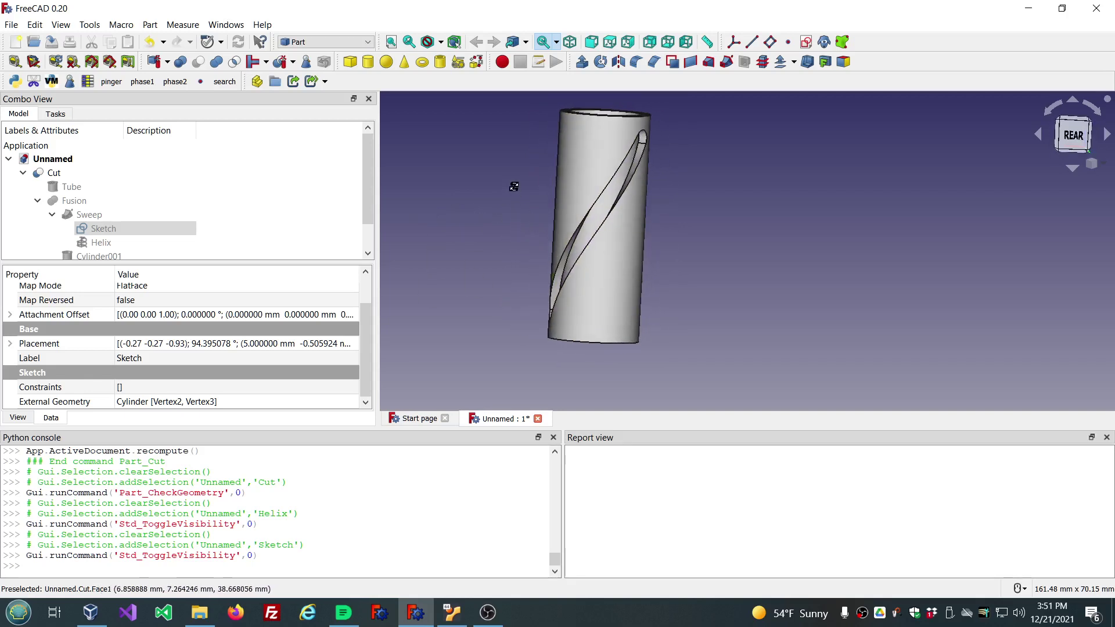
middle_click_drag(514, 187, 529, 160)
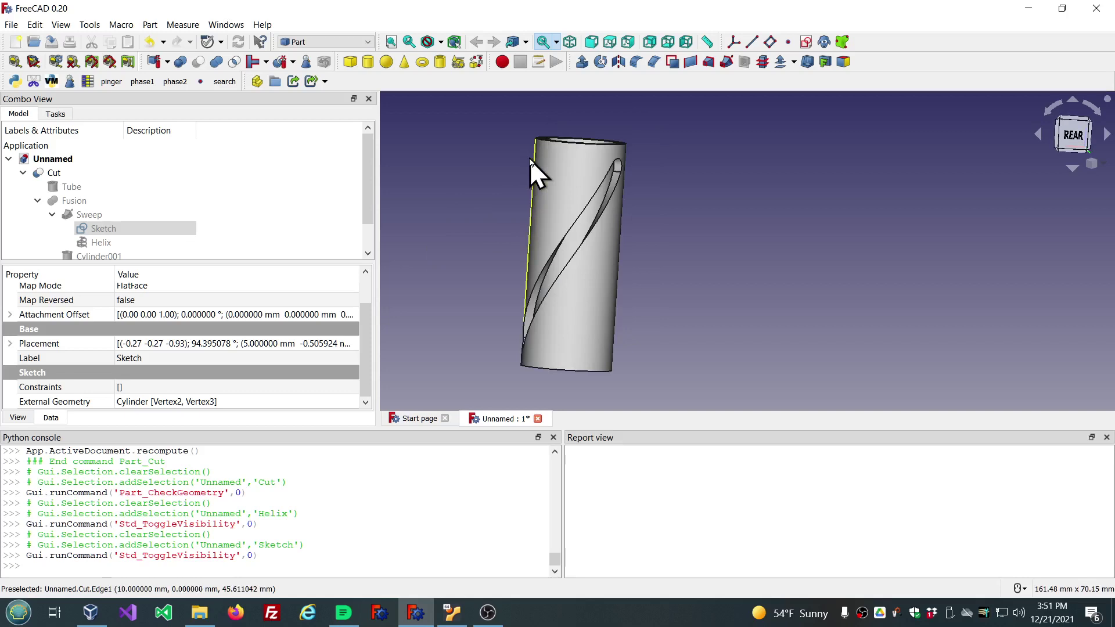